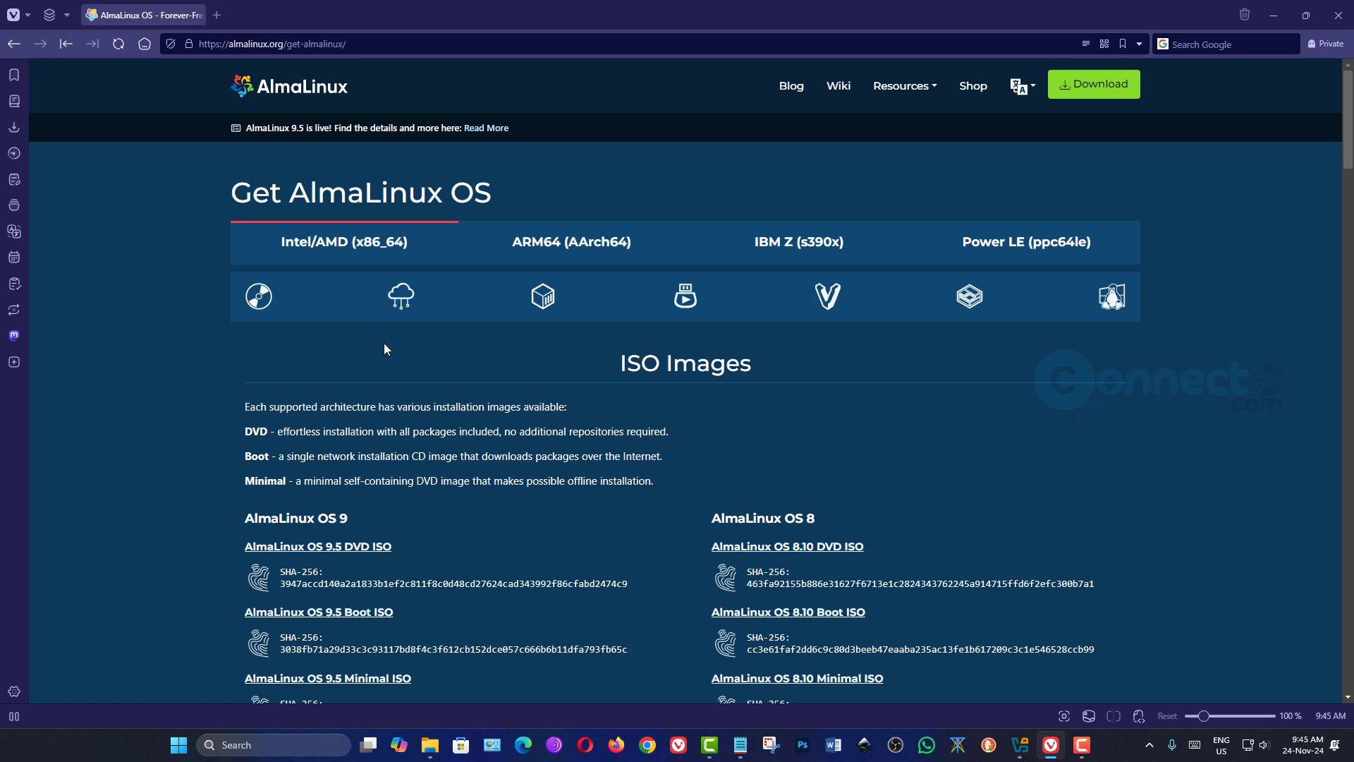
Download the AlmaLinux OS 9.5 DVD ISO for Intel/AMD (x86_64) and save it as AlmaLinux-9.5-x86_64-dvd.iso in Downloads
{"action": "left_click", "coordinate": [334, 249]}
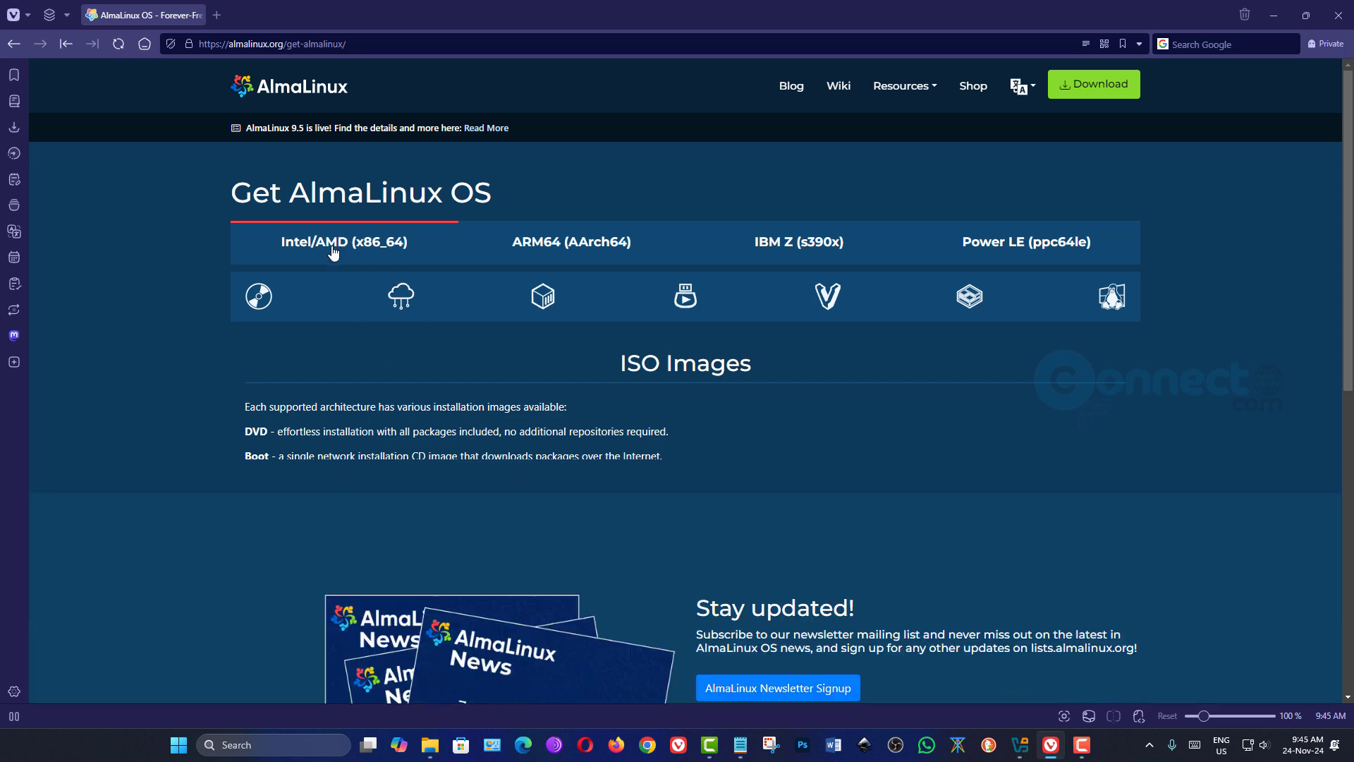
{"action": "left_click", "coordinate": [334, 246]}
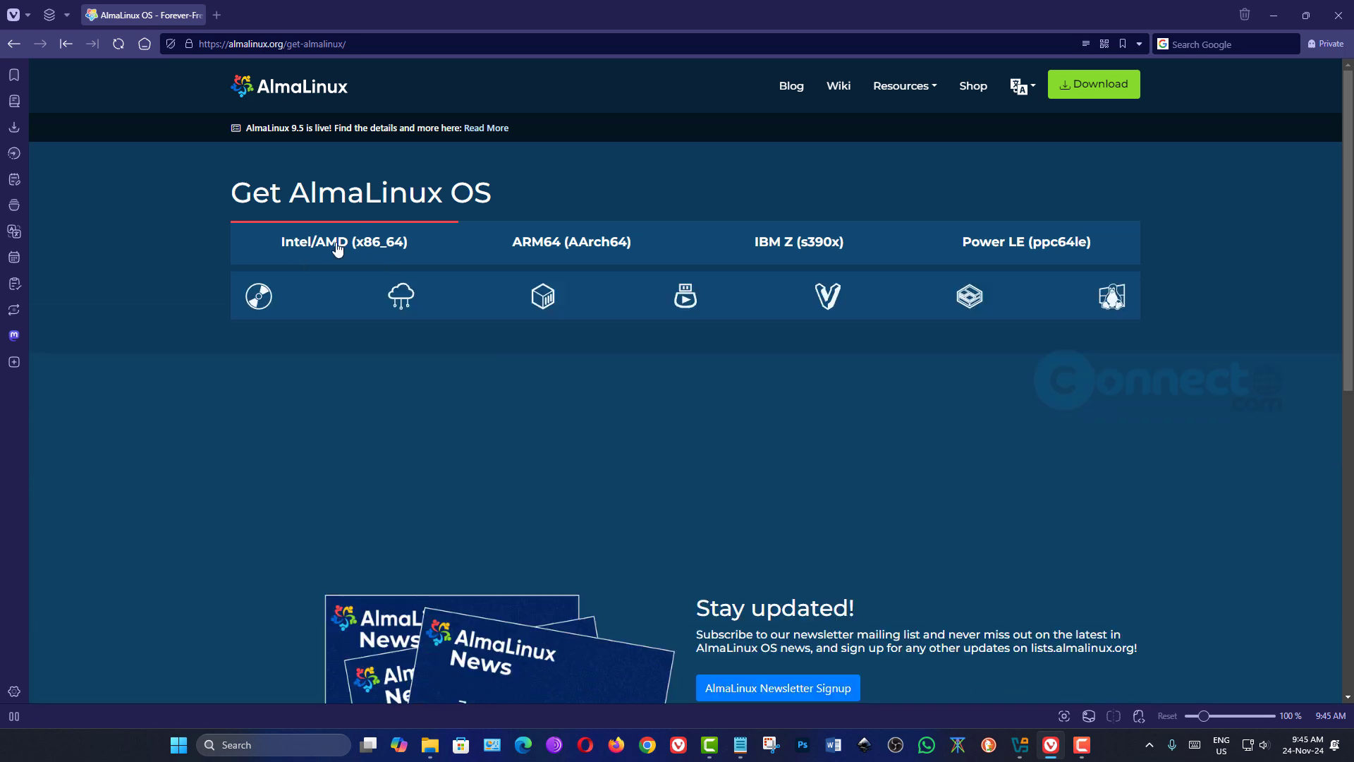
{"action": "left_click", "coordinate": [261, 305]}
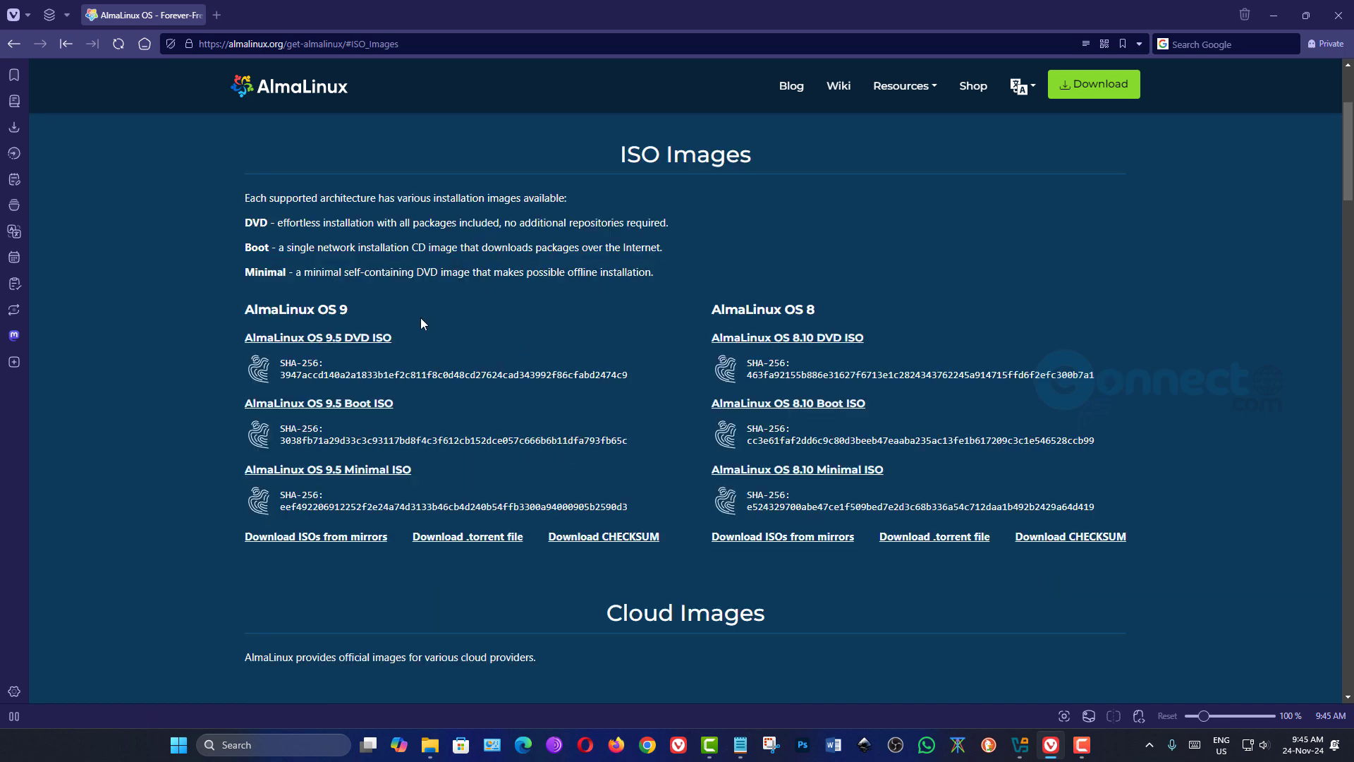
{"action": "left_click", "coordinate": [336, 345]}
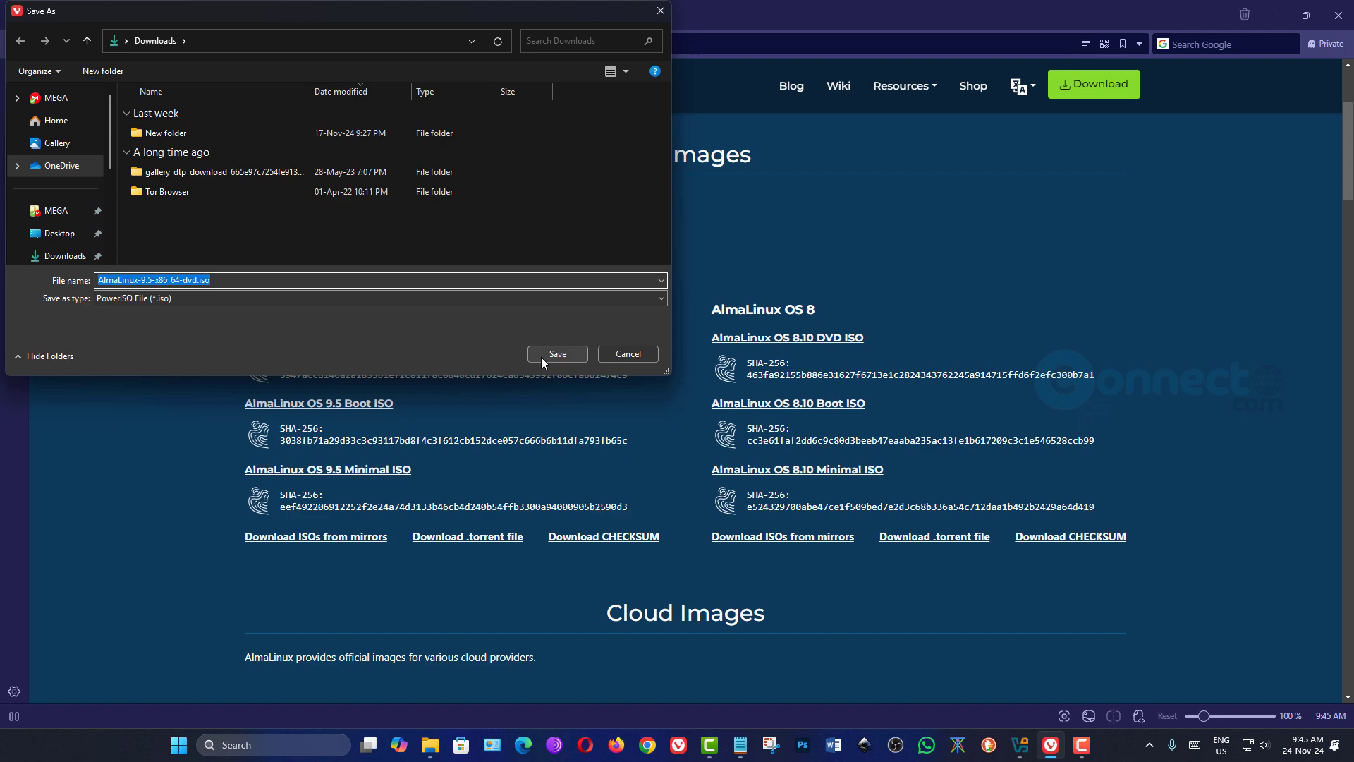
{"action": "left_click", "coordinate": [541, 354]}
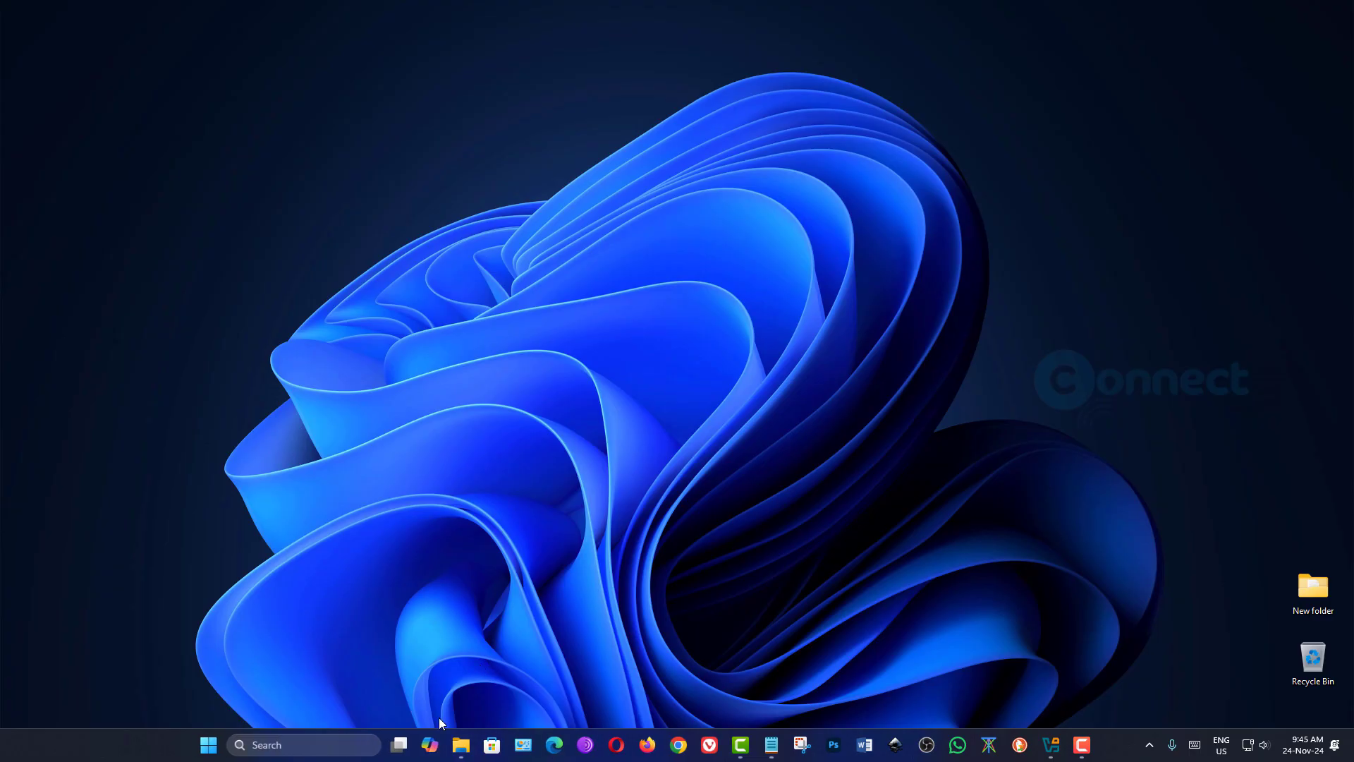
Switch to File Explorer and check for AlmaLinux-9.5-x86_64-dvd.iso in the iso folder on drive E
{"action": "key", "text": "super+e"}
{"action": "left_click", "coordinate": [206, 150]}
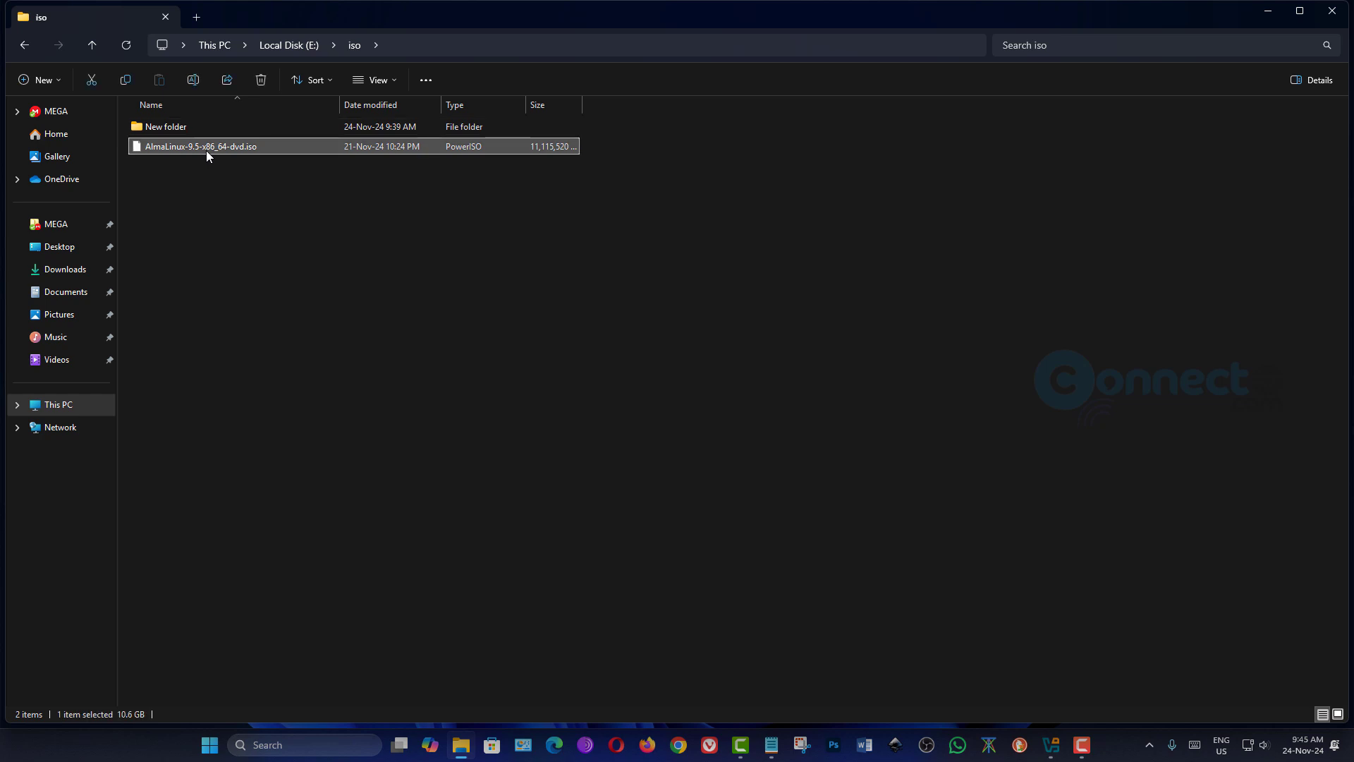
{"action": "left_click", "coordinate": [1263, 11]}
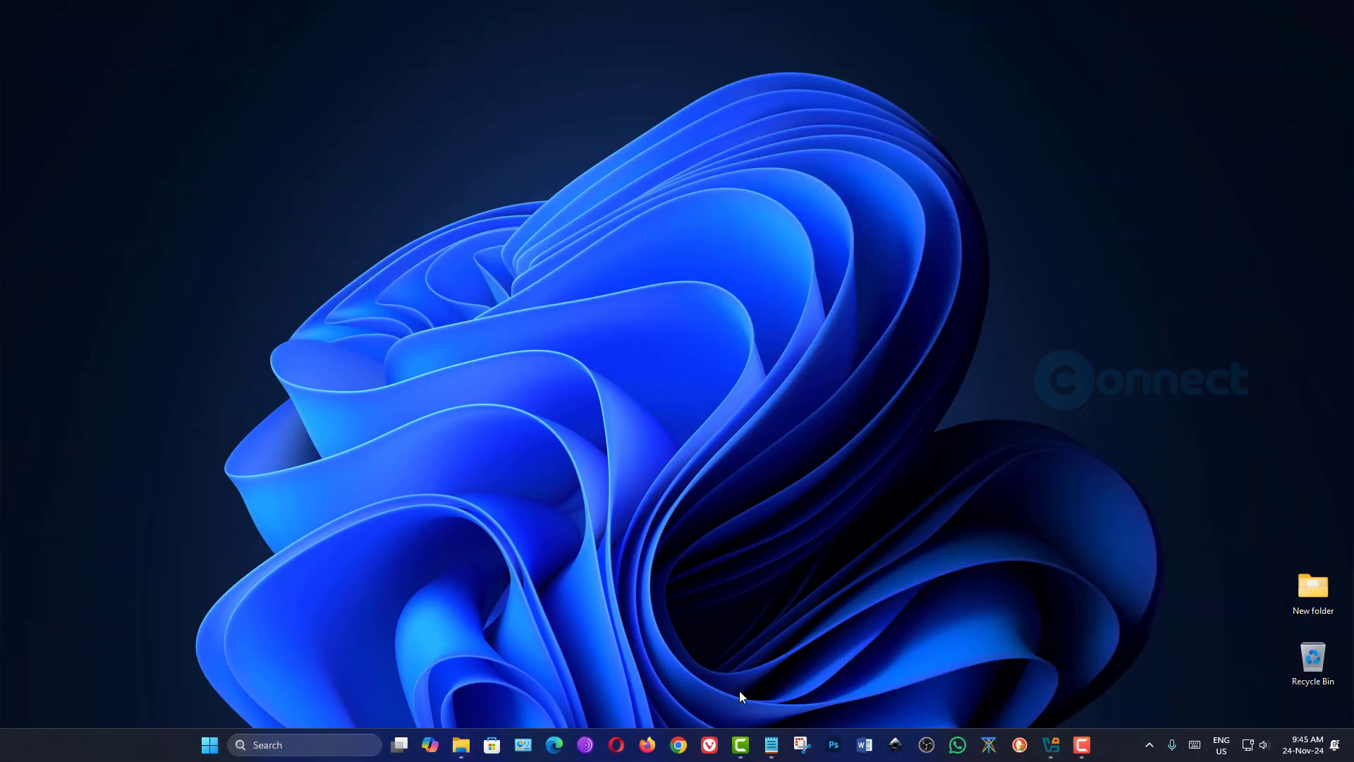
Switch to Oracle VirtualBox, start creating a new virtual machine and name it AlmaLinux OS
{"action": "left_click", "coordinate": [1051, 745]}
{"action": "left_click", "coordinate": [580, 240]}
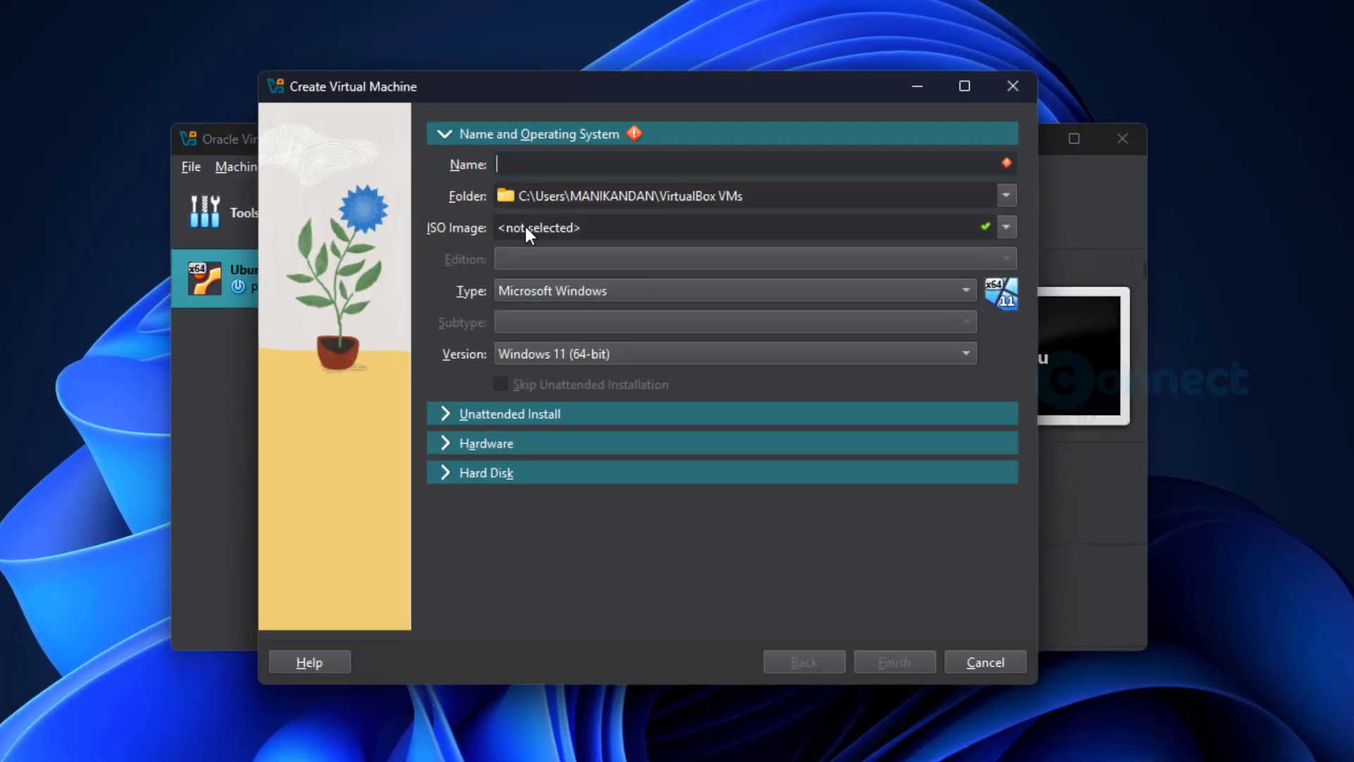
{"action": "type", "text": "Al"}
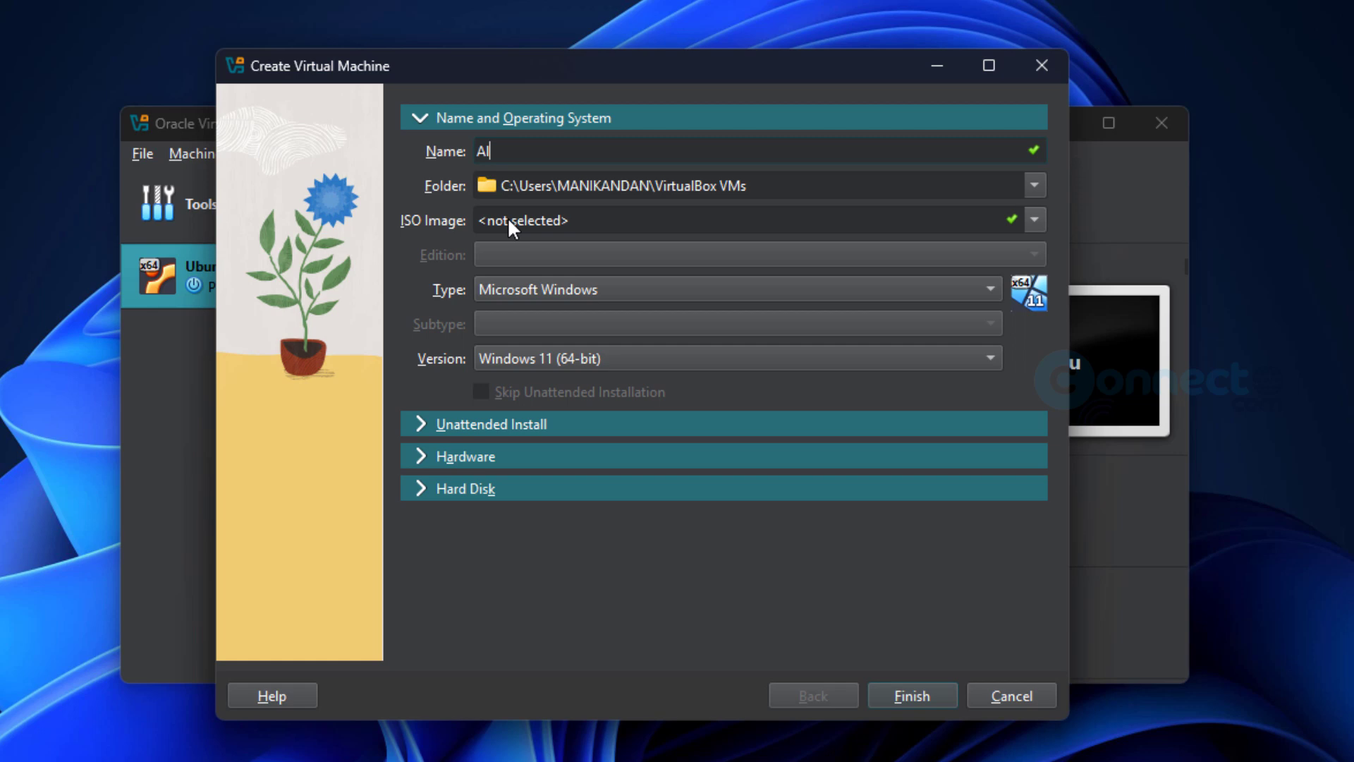
{"action": "type", "text": "maLinux"}
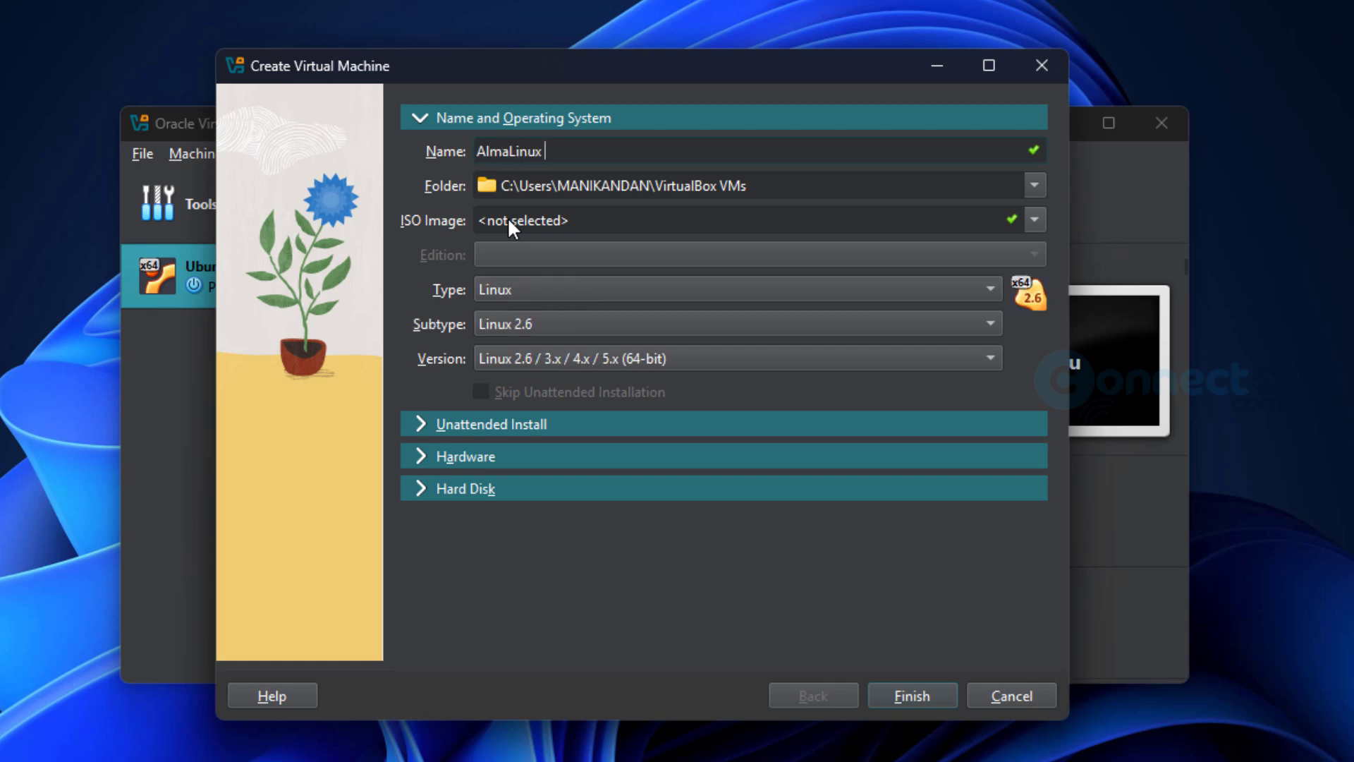
{"action": "type", "text": " OS"}
Set the new virtual machine's storage folder to E:\Virtual OS
{"action": "left_click", "coordinate": [1034, 181]}
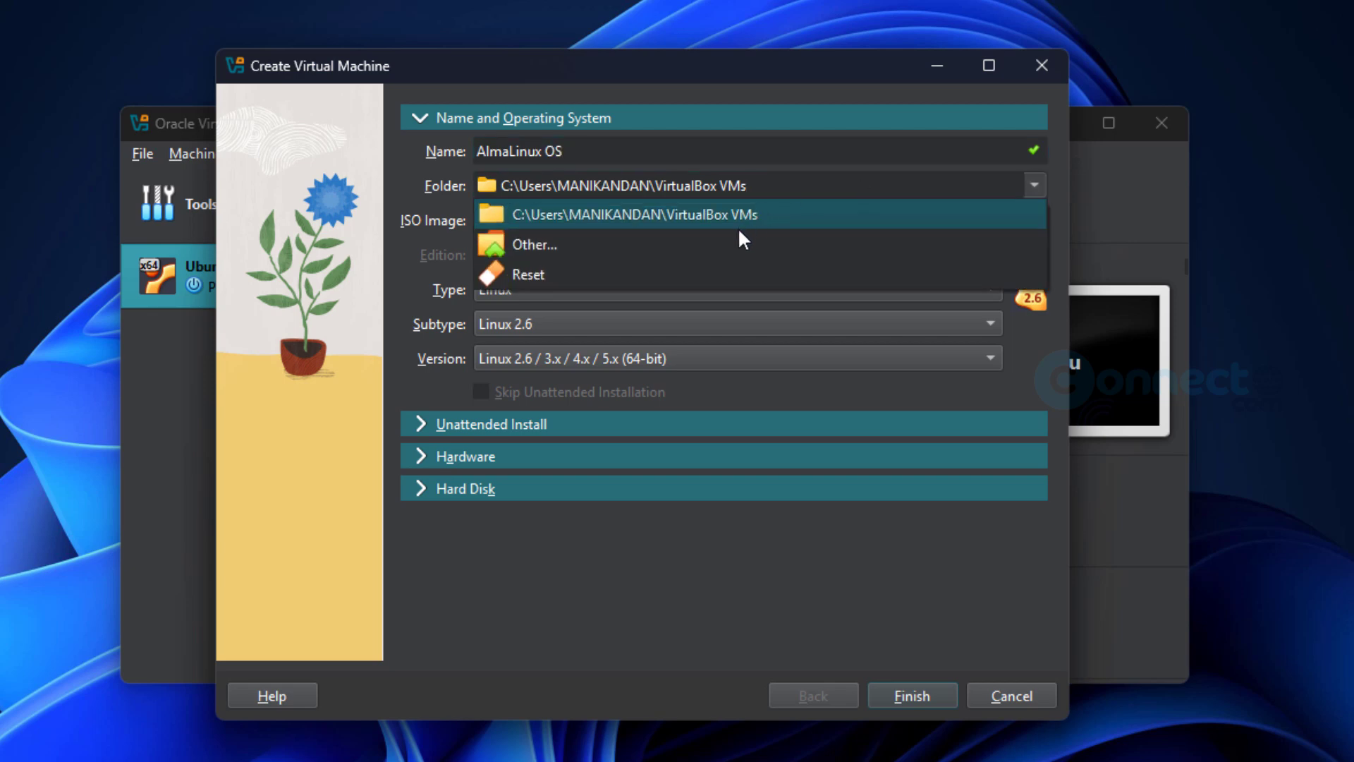
{"action": "left_click", "coordinate": [737, 234]}
{"action": "scroll", "coordinate": [346, 445], "scroll_direction": "down", "scroll_amount": 3}
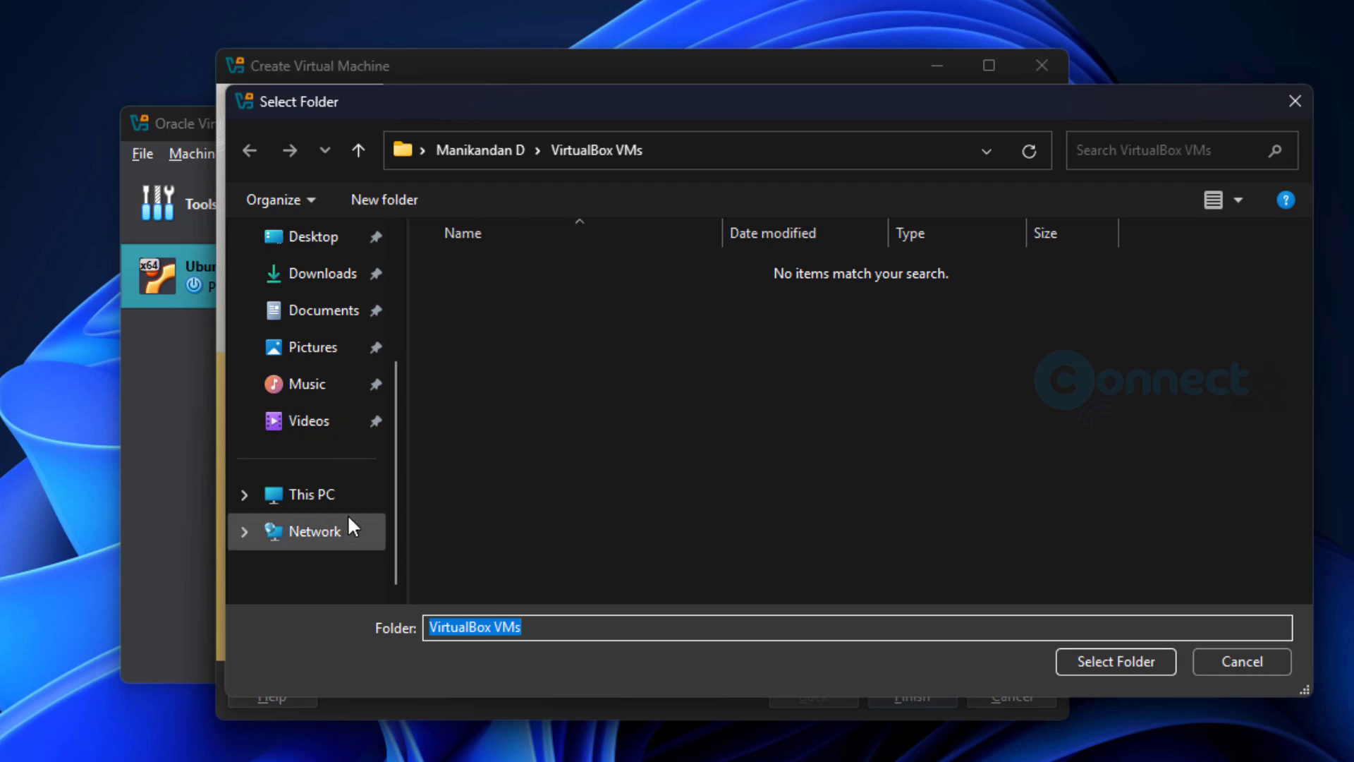
{"action": "left_click", "coordinate": [342, 494]}
{"action": "double_click", "coordinate": [1076, 291]}
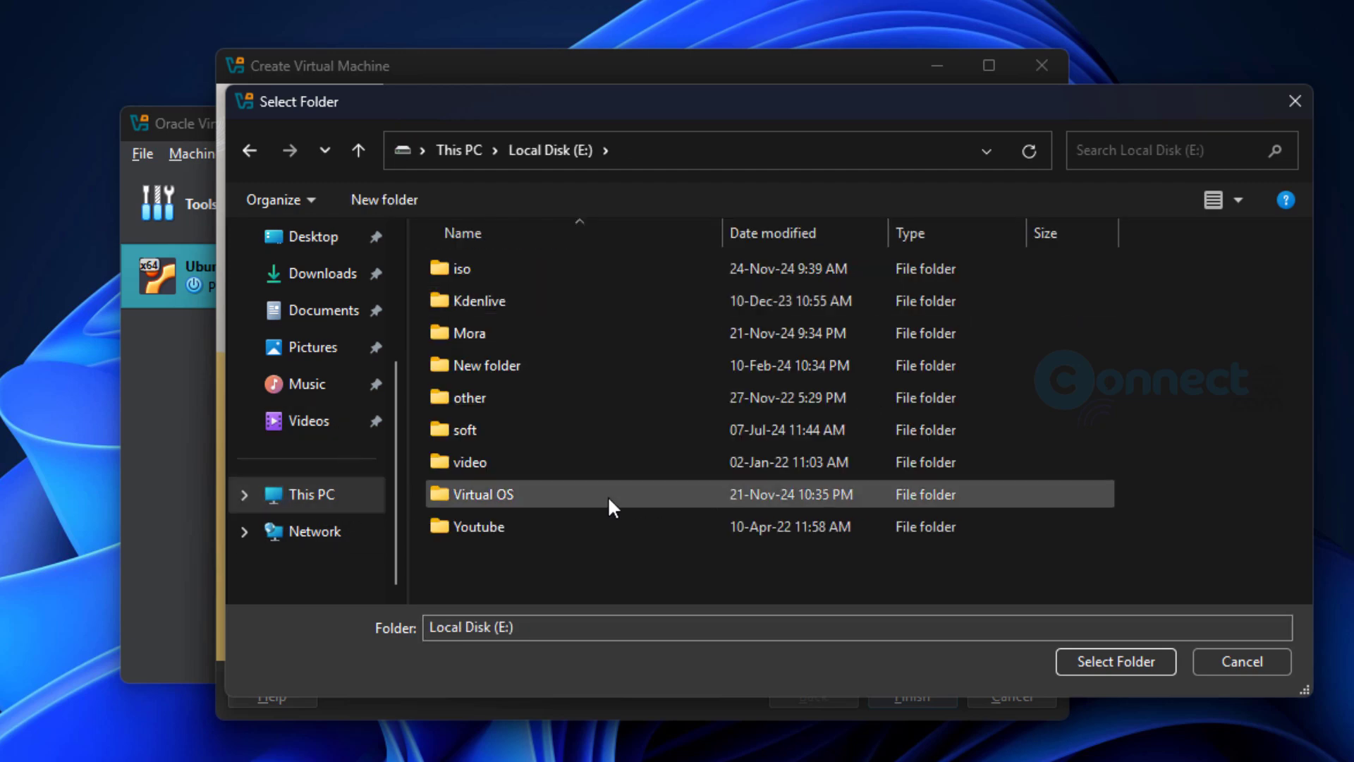
{"action": "double_click", "coordinate": [607, 495]}
{"action": "left_click", "coordinate": [1098, 663]}
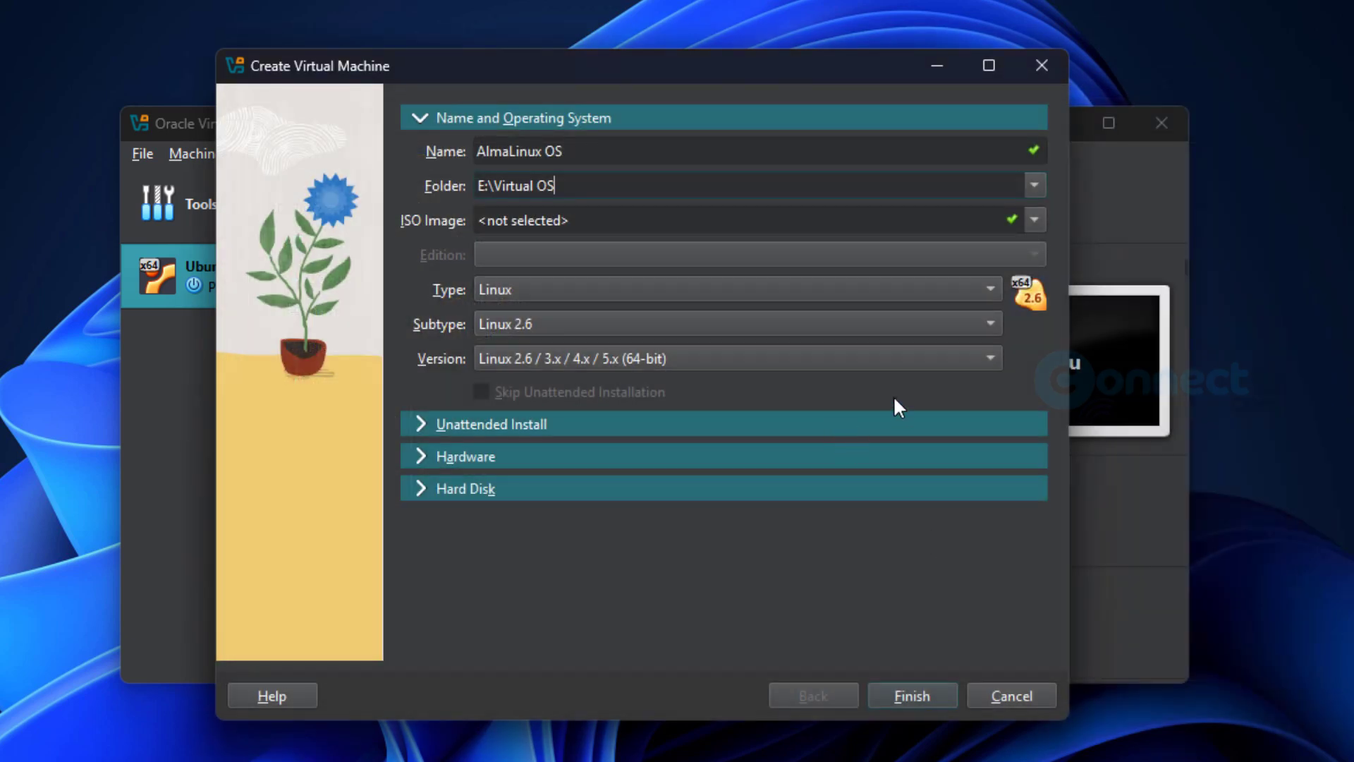
Choose E:\iso\AlmaLinux-9.5-x86_64-dvd.iso as the new virtual machine's ISO image
{"action": "left_click", "coordinate": [1038, 230]}
{"action": "left_click", "coordinate": [883, 276]}
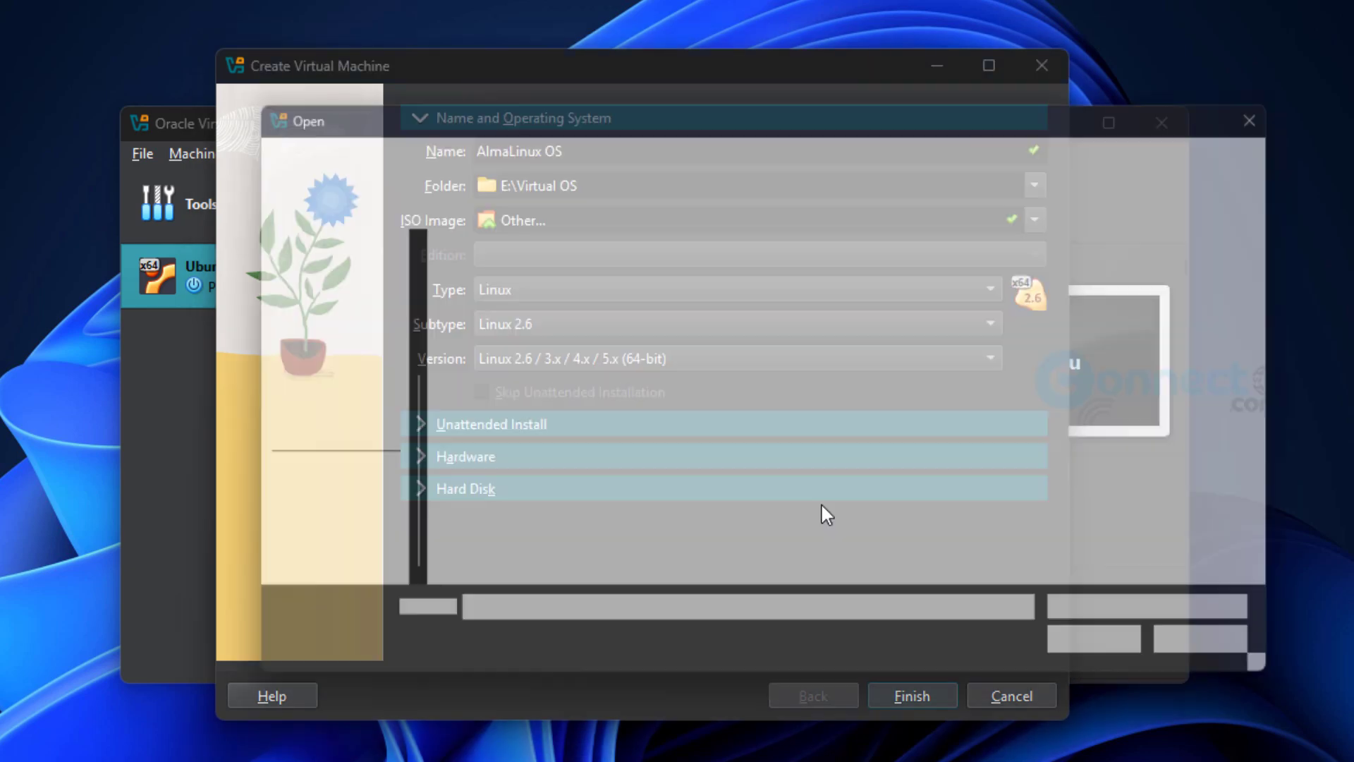
{"action": "left_click", "coordinate": [593, 301]}
{"action": "left_click", "coordinate": [1126, 657]}
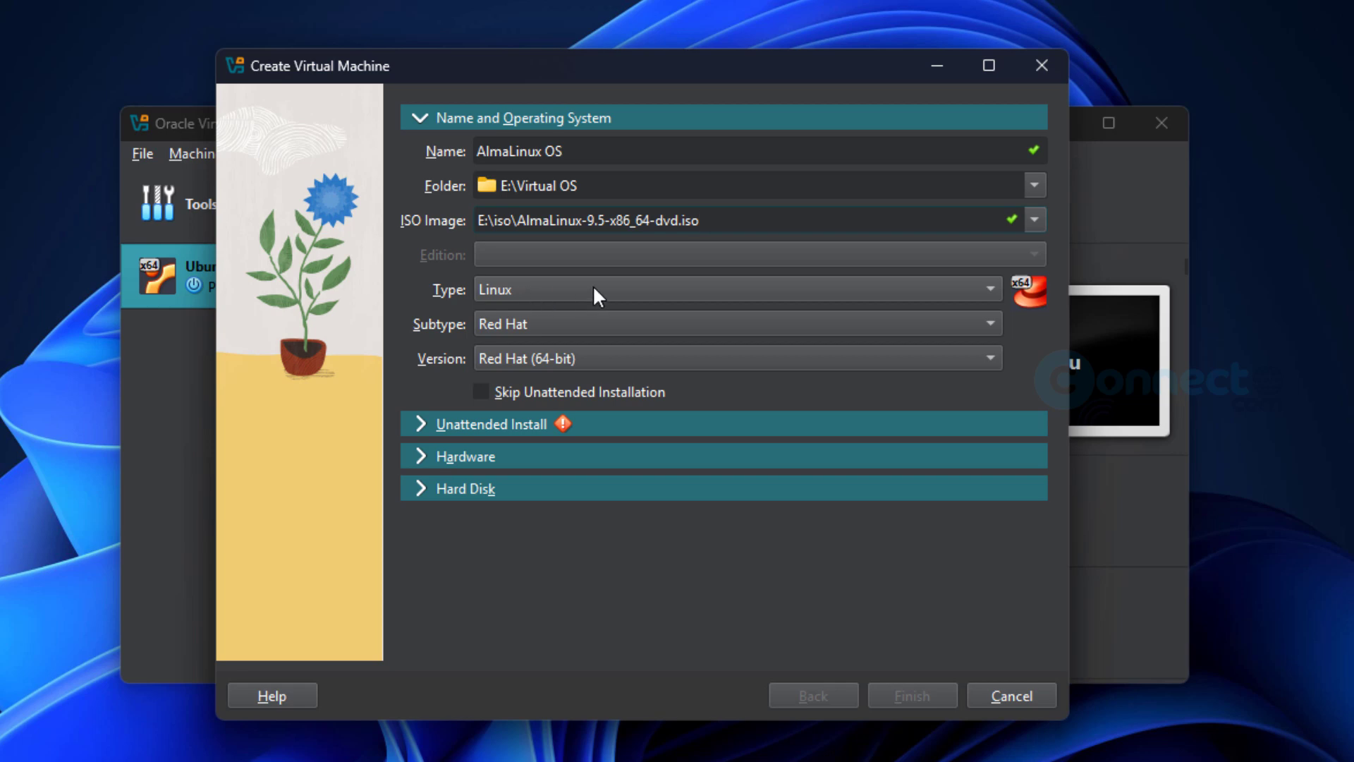
Keep Linux as the type and Red Hat as the subtype, and enable Skip Unattended Installation
{"action": "left_click", "coordinate": [593, 285]}
{"action": "left_click", "coordinate": [591, 289]}
{"action": "left_click", "coordinate": [573, 323]}
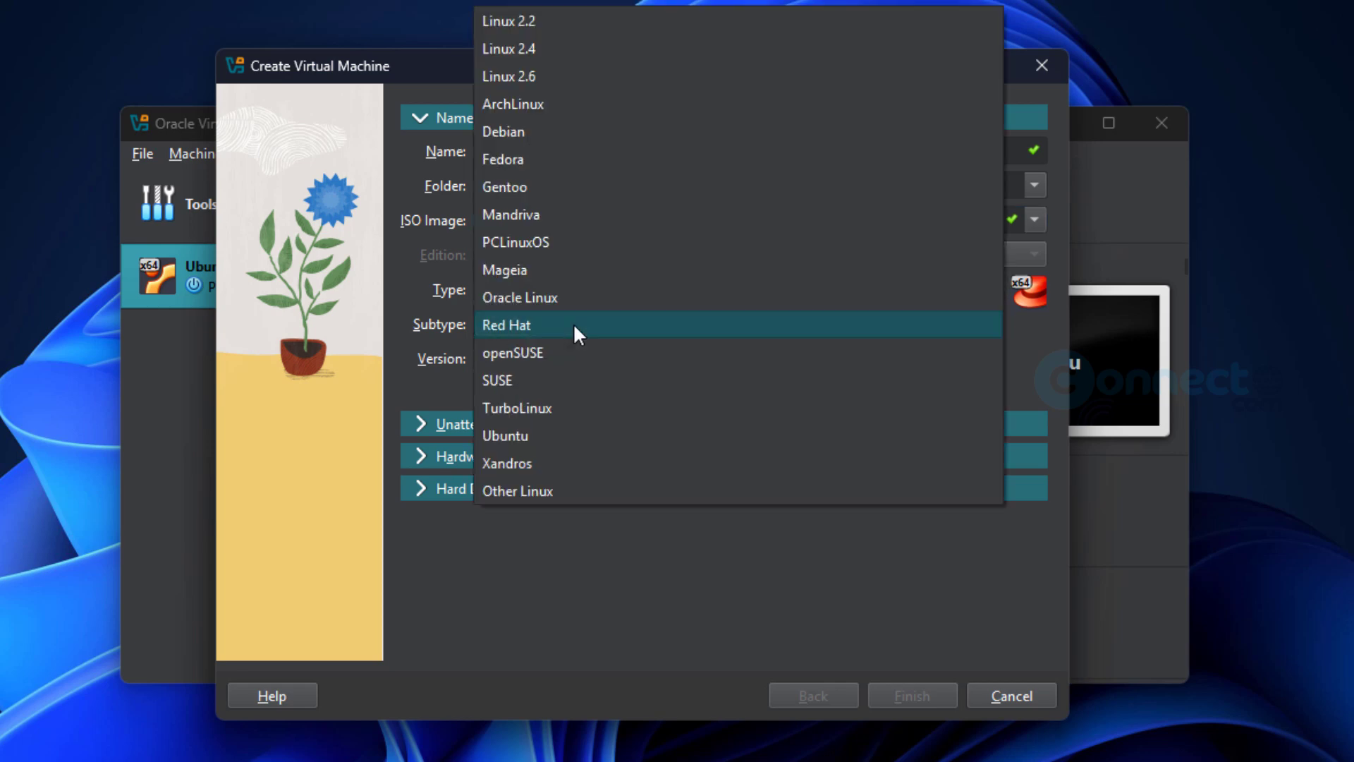
{"action": "left_click", "coordinate": [573, 325]}
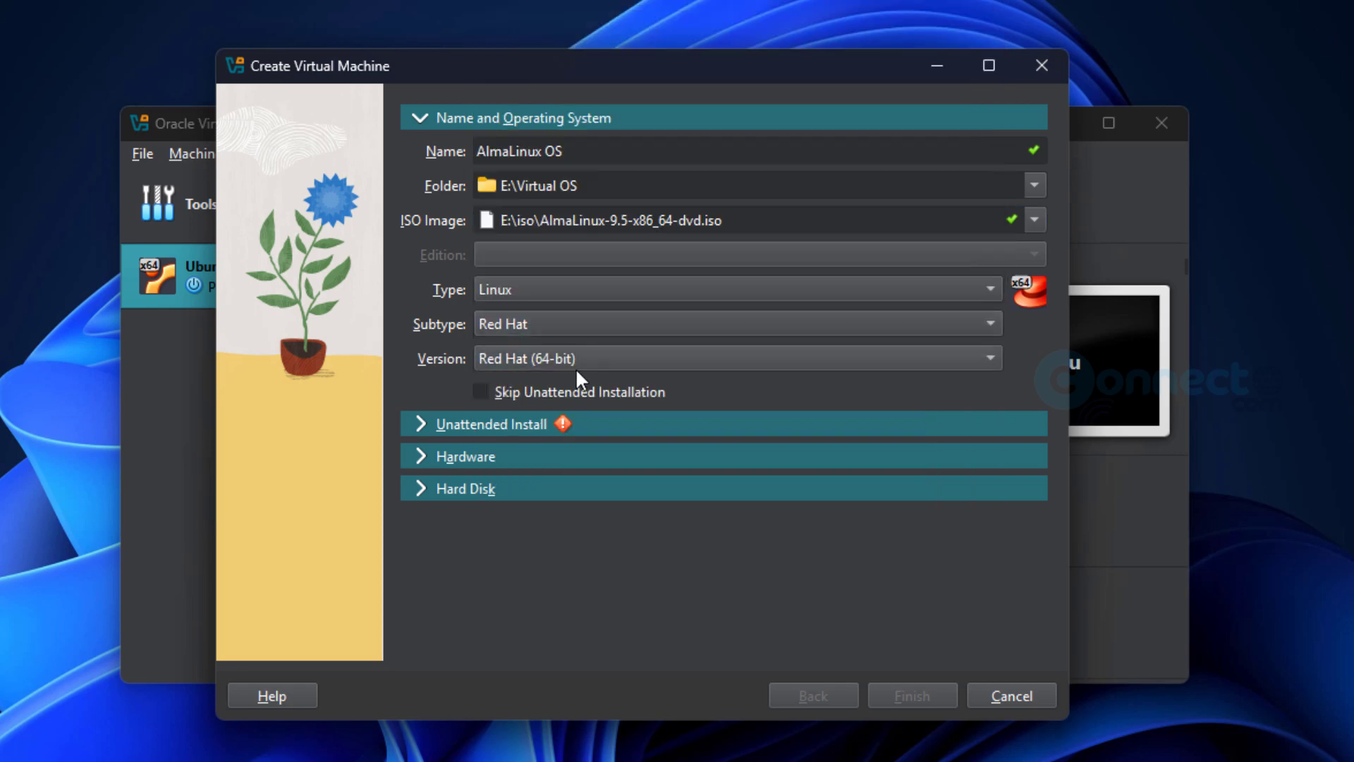
{"action": "left_click", "coordinate": [482, 392]}
Allocate 4048 MB of base memory and 2 processors to the new virtual machine
{"action": "left_click", "coordinate": [494, 459]}
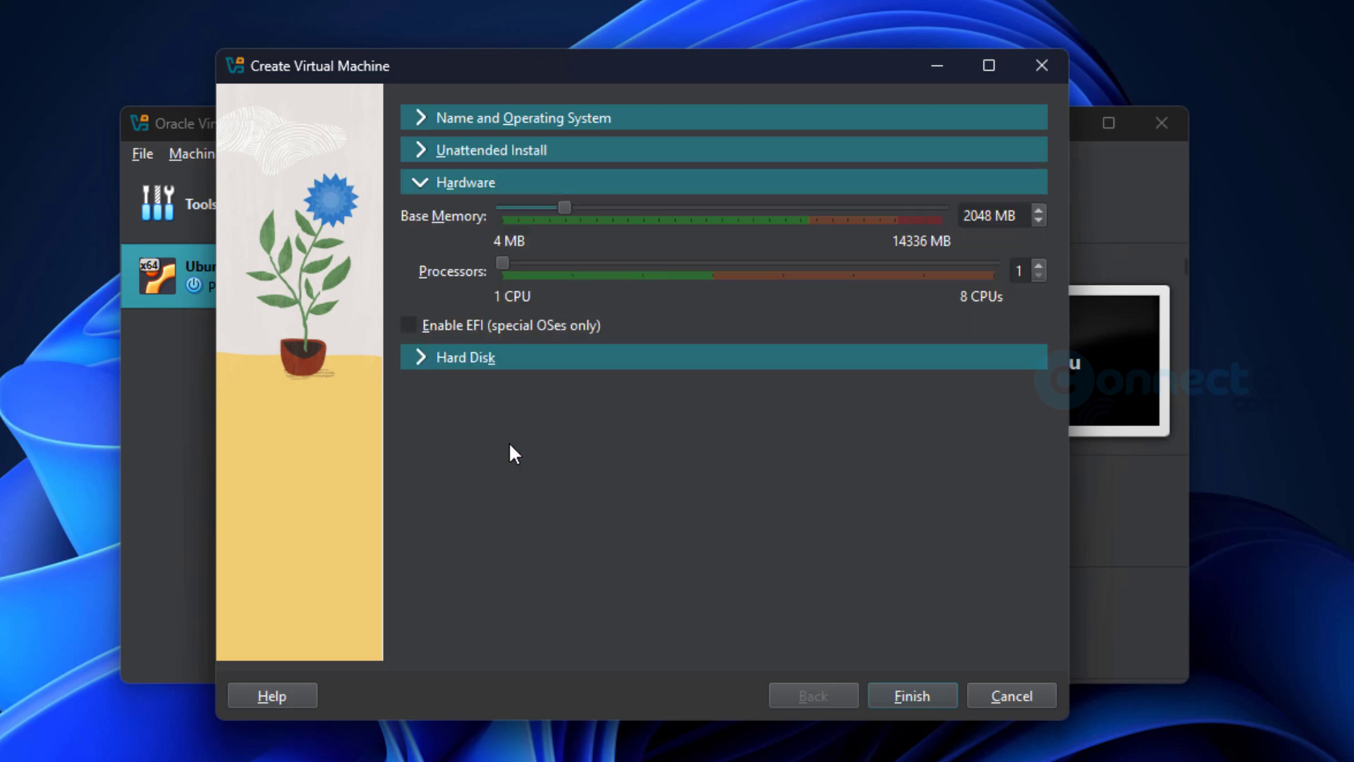
{"action": "left_click_drag", "start_coordinate": [972, 215], "coordinate": [928, 216]}
{"action": "type", "text": "4"}
{"action": "left_click_drag", "start_coordinate": [502, 263], "coordinate": [571, 264]}
Set the new virtual hard disk's size to 38 GB and finish creating the virtual machine
{"action": "left_click", "coordinate": [539, 366]}
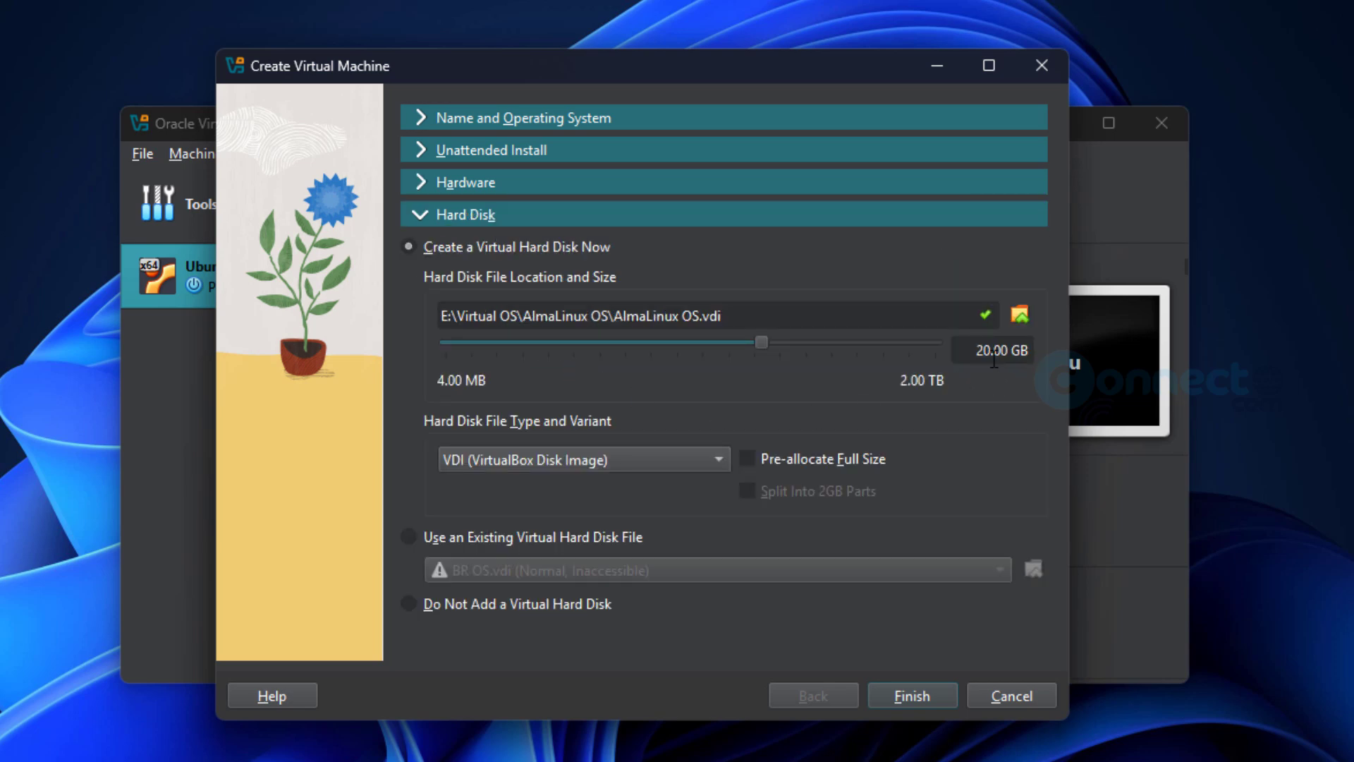
{"action": "left_click_drag", "start_coordinate": [993, 359], "coordinate": [958, 356]}
{"action": "type", "text": "38"}
{"action": "left_click", "coordinate": [933, 697]}
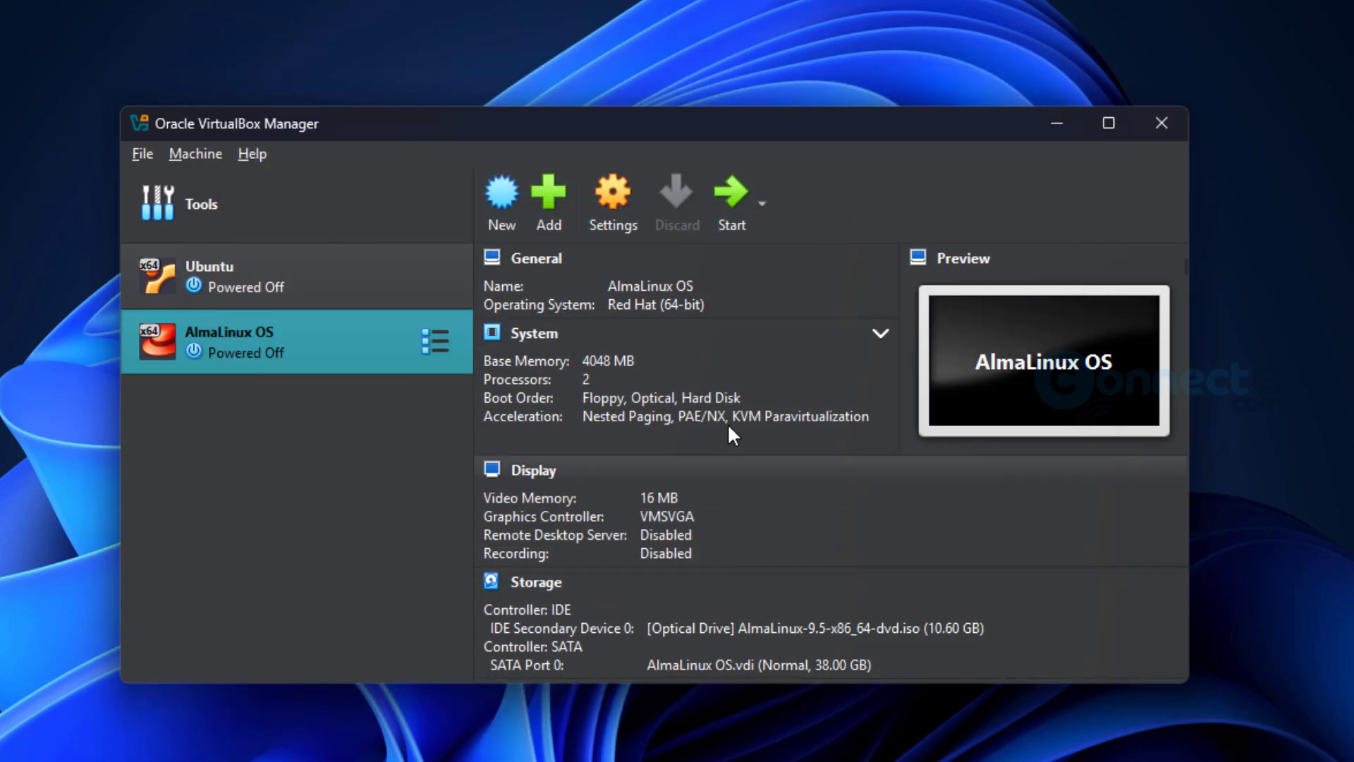
Open the AlmaLinux OS machine's settings and review its general basic, advanced, description and disk encryption options
{"action": "key", "text": "ctrl+s"}
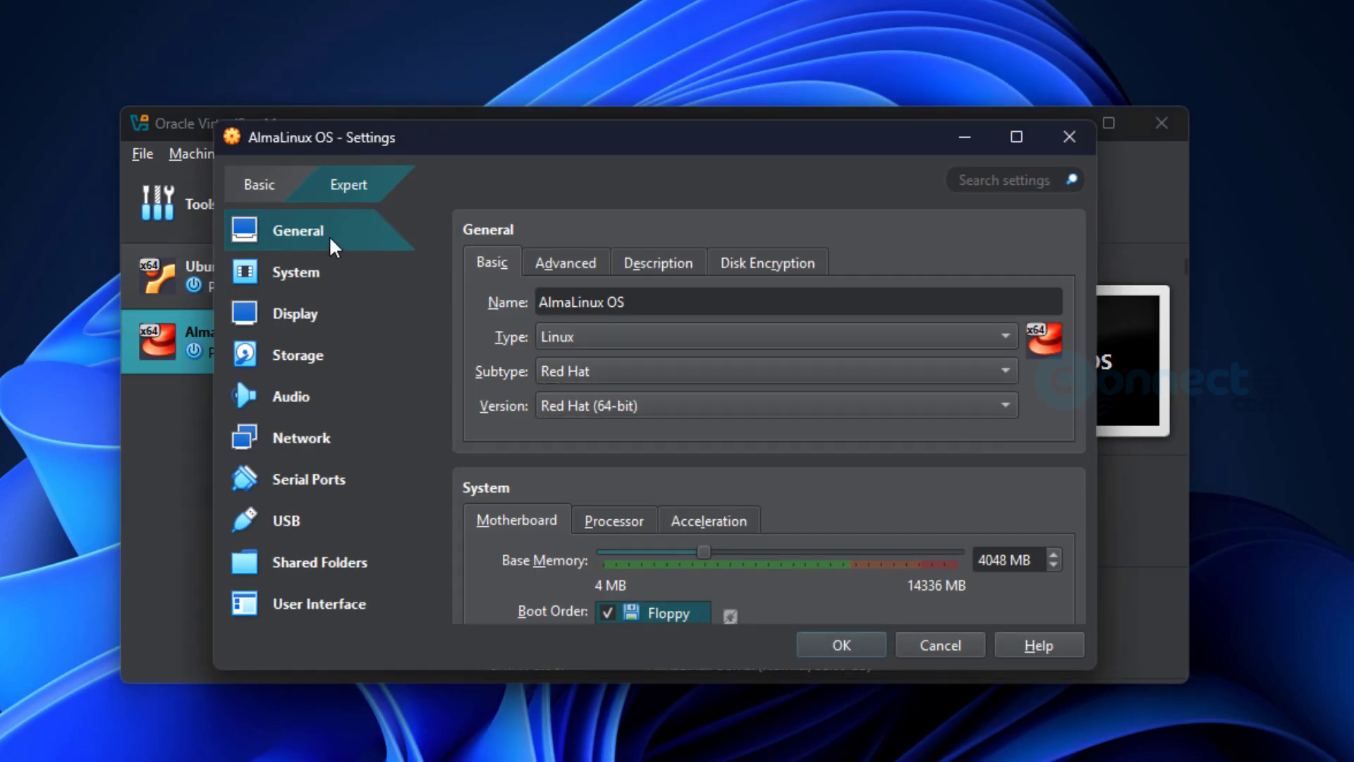
{"action": "left_click", "coordinate": [585, 271]}
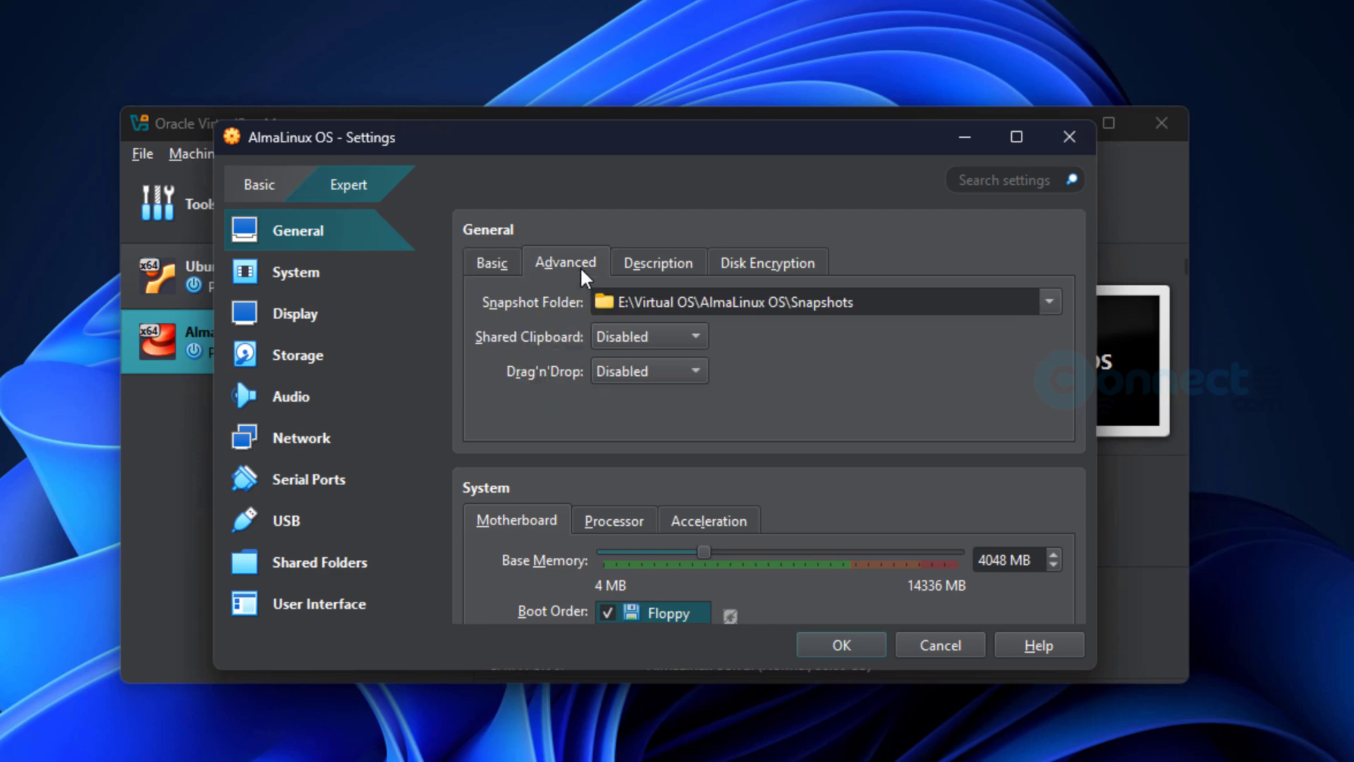
{"action": "left_click", "coordinate": [648, 271]}
{"action": "left_click", "coordinate": [757, 273]}
{"action": "left_click", "coordinate": [494, 271]}
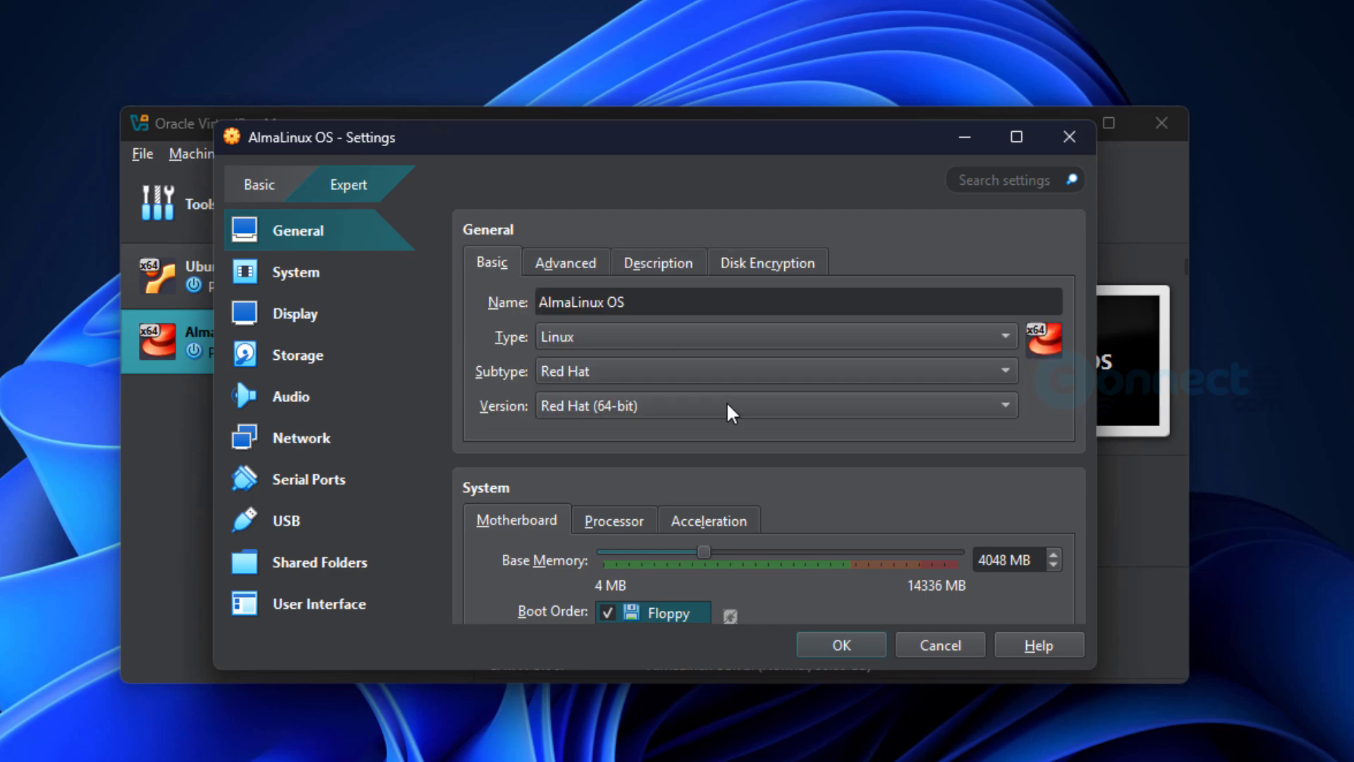
Set the machine's pointing device to USB Tablet and review its motherboard, processor and acceleration settings
{"action": "left_click", "coordinate": [326, 285]}
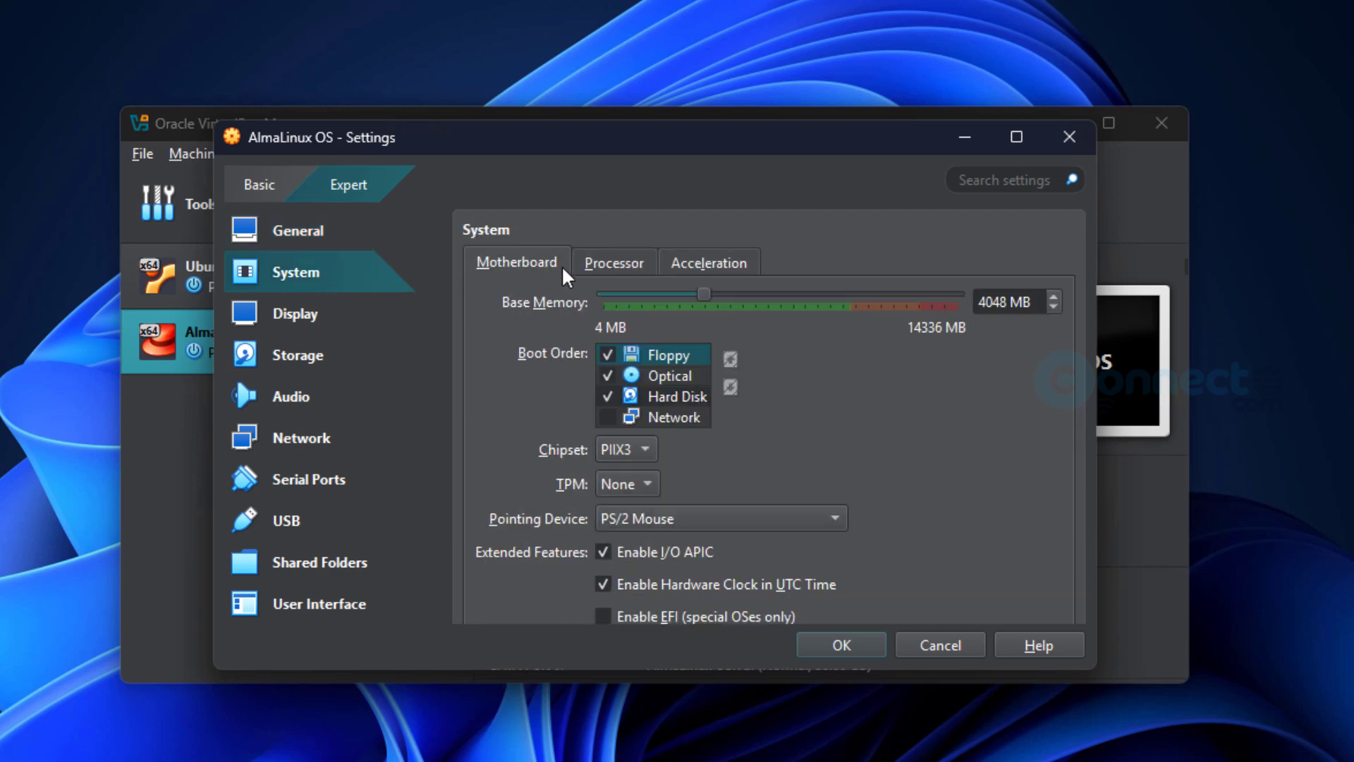
{"action": "left_click", "coordinate": [697, 525]}
{"action": "left_click", "coordinate": [692, 549]}
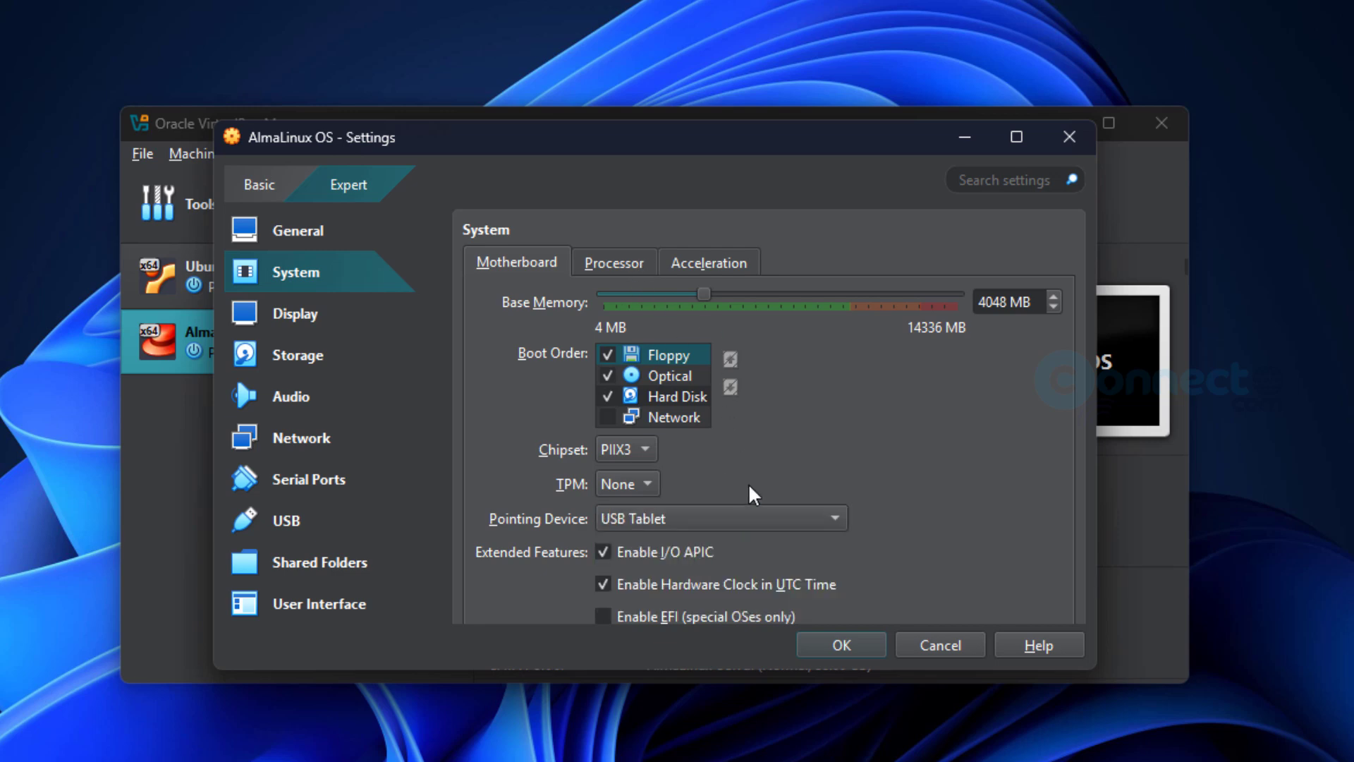
{"action": "scroll", "coordinate": [855, 545], "scroll_direction": "down", "scroll_amount": 2}
{"action": "scroll", "coordinate": [856, 543], "scroll_direction": "up", "scroll_amount": 1}
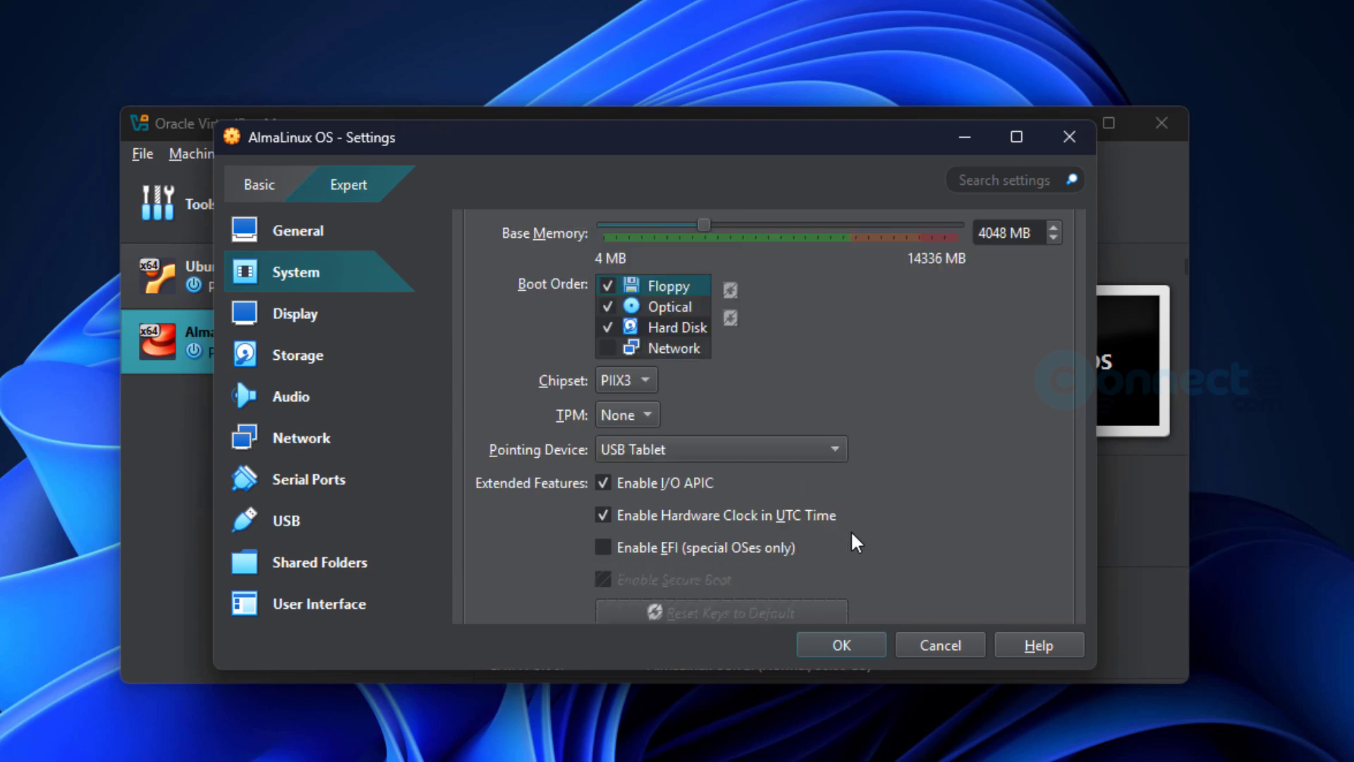
{"action": "scroll", "coordinate": [856, 545], "scroll_direction": "up", "scroll_amount": 1}
{"action": "left_click", "coordinate": [610, 266]}
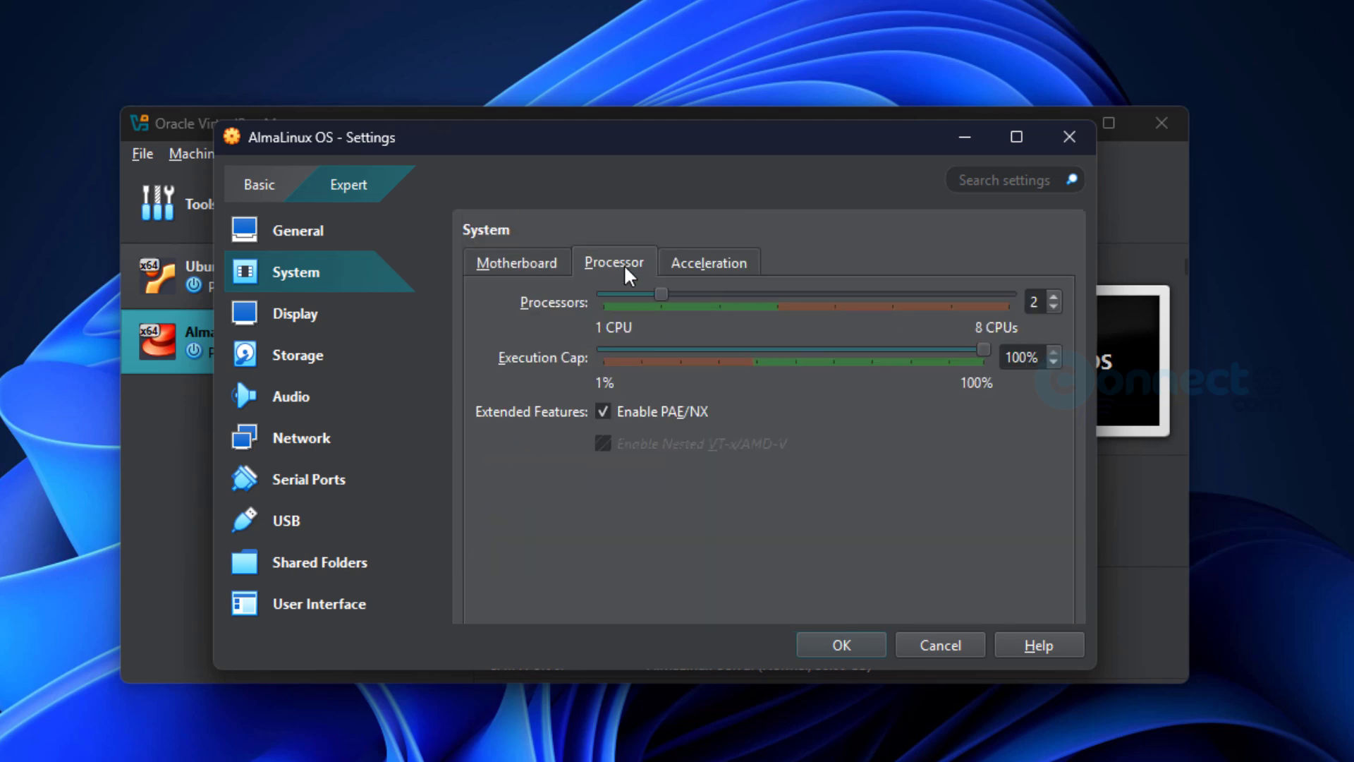
{"action": "left_click", "coordinate": [711, 269]}
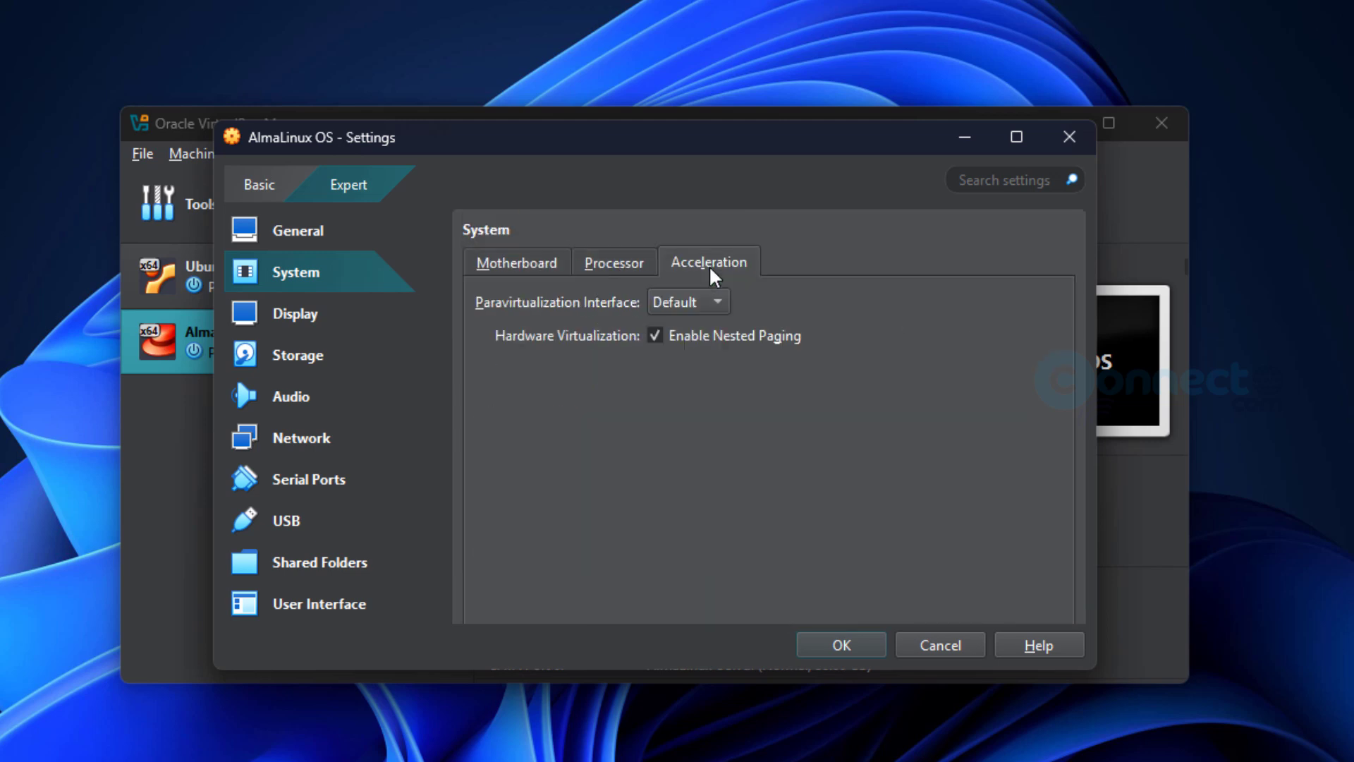
Set the machine's video memory to 128 MB and save the settings
{"action": "left_click", "coordinate": [327, 324]}
{"action": "left_click_drag", "start_coordinate": [657, 296], "coordinate": [998, 310]}
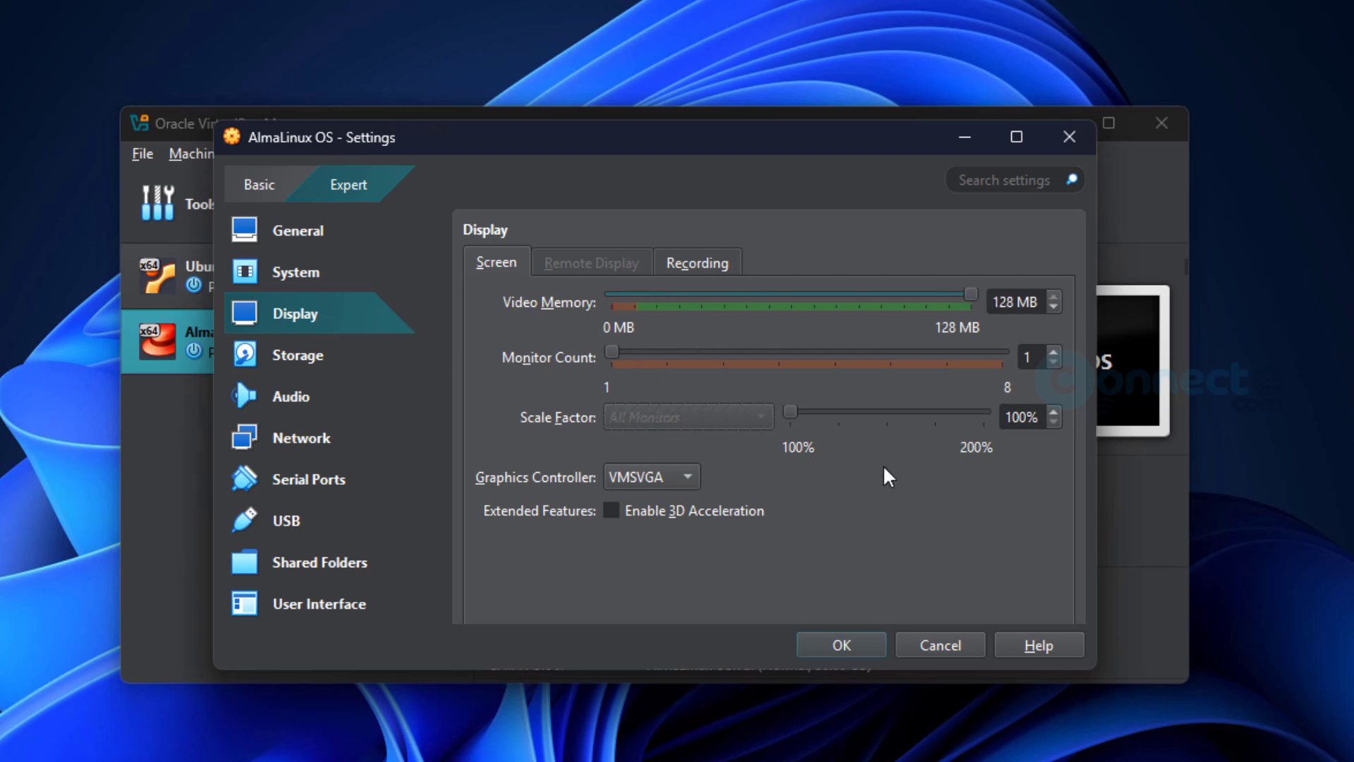
{"action": "left_click", "coordinate": [842, 644]}
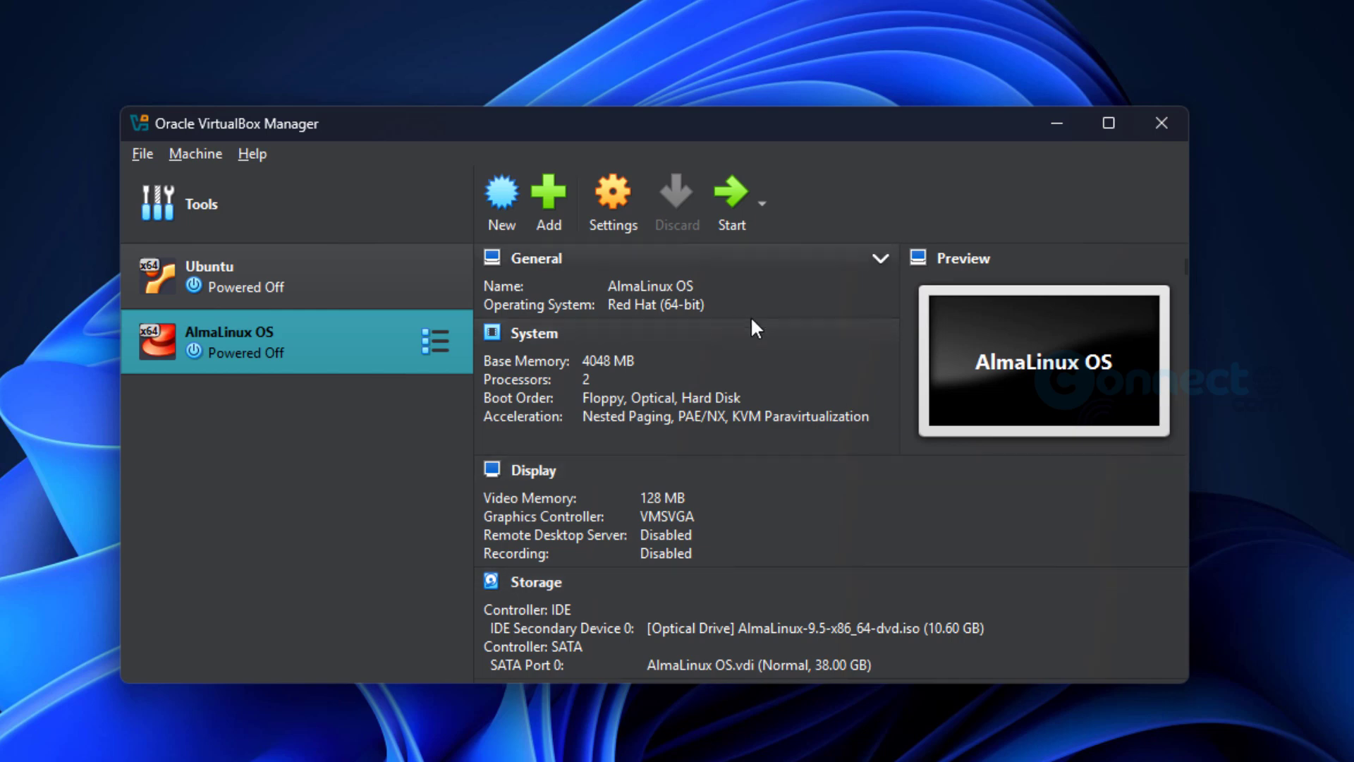
Start the AlmaLinux OS machine and boot the Install AlmaLinux 9.5 option, dismissing the keyboard capture and mouse integration notifications
{"action": "left_click", "coordinate": [733, 208]}
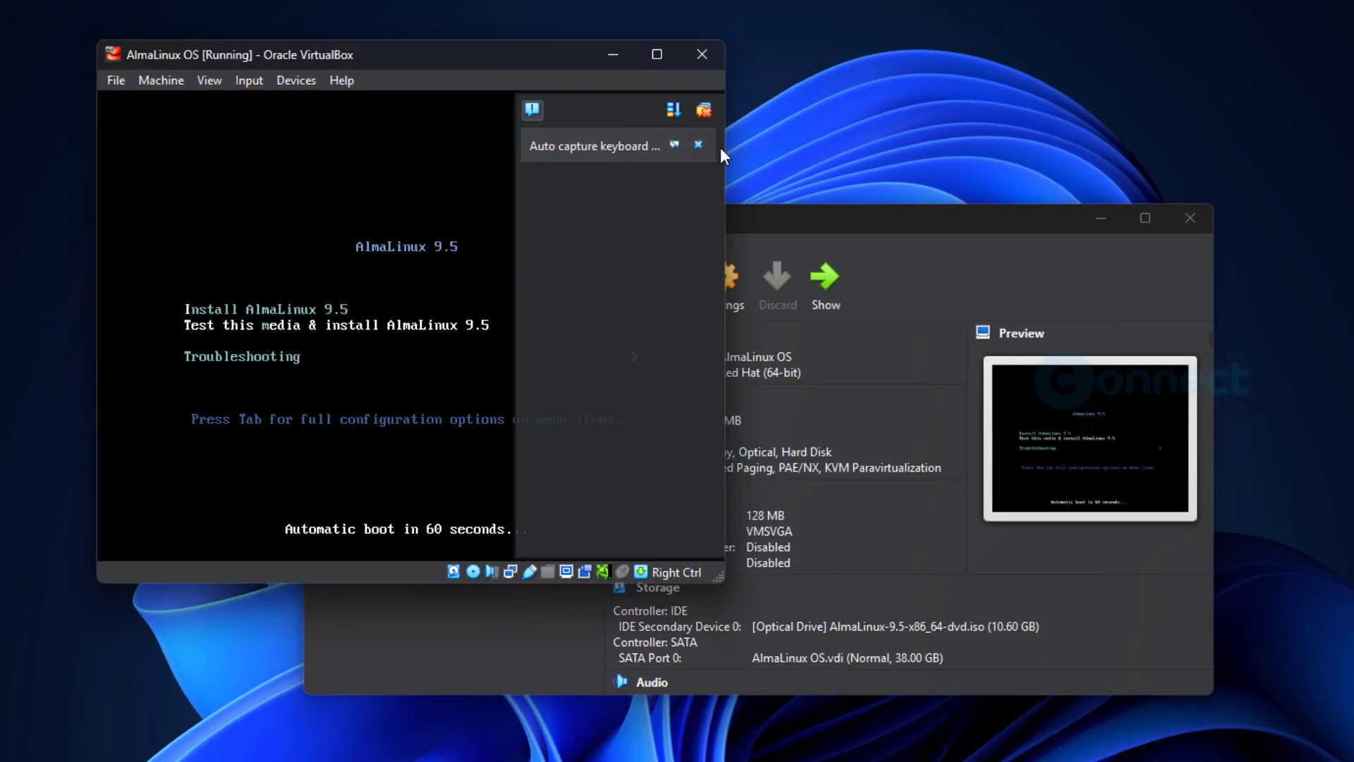
{"action": "left_click", "coordinate": [700, 145]}
{"action": "key", "text": "Up"}
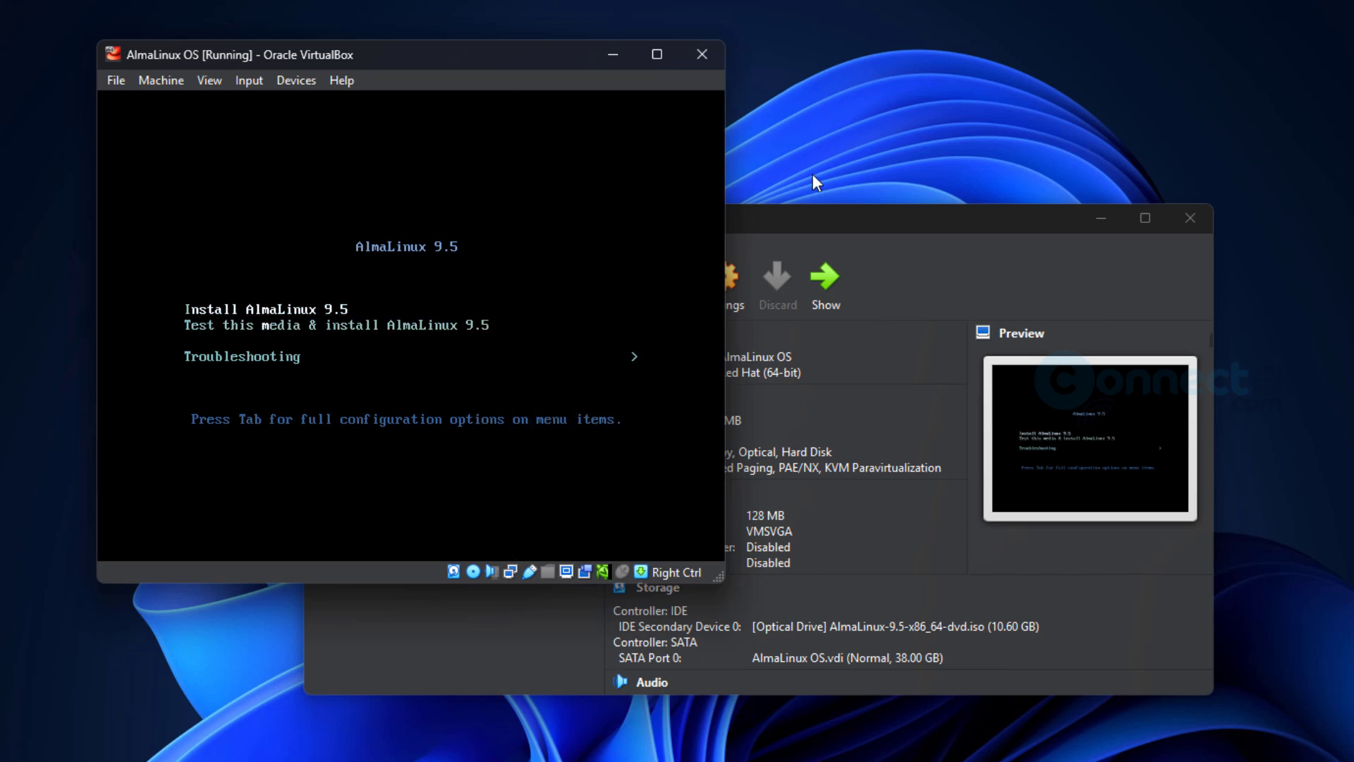
{"action": "key", "text": "Return"}
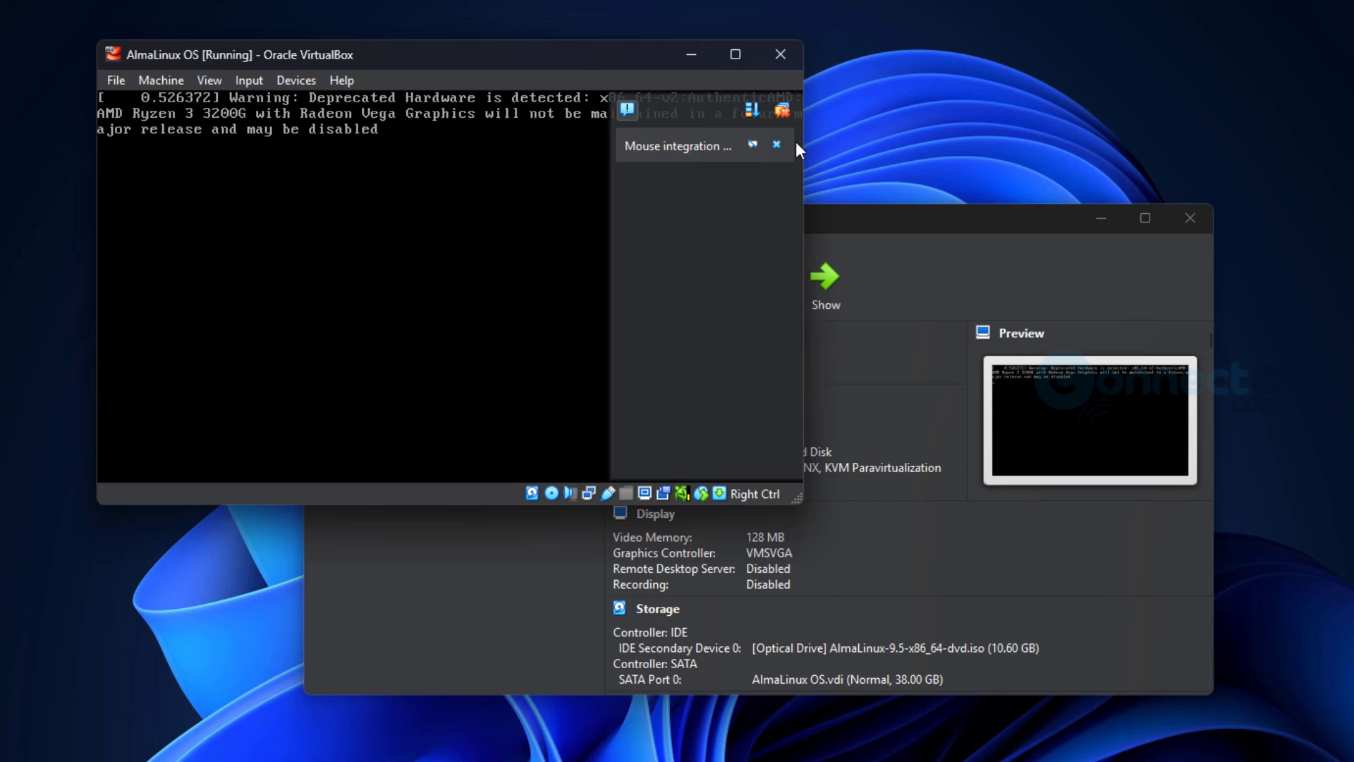
{"action": "left_click", "coordinate": [777, 144]}
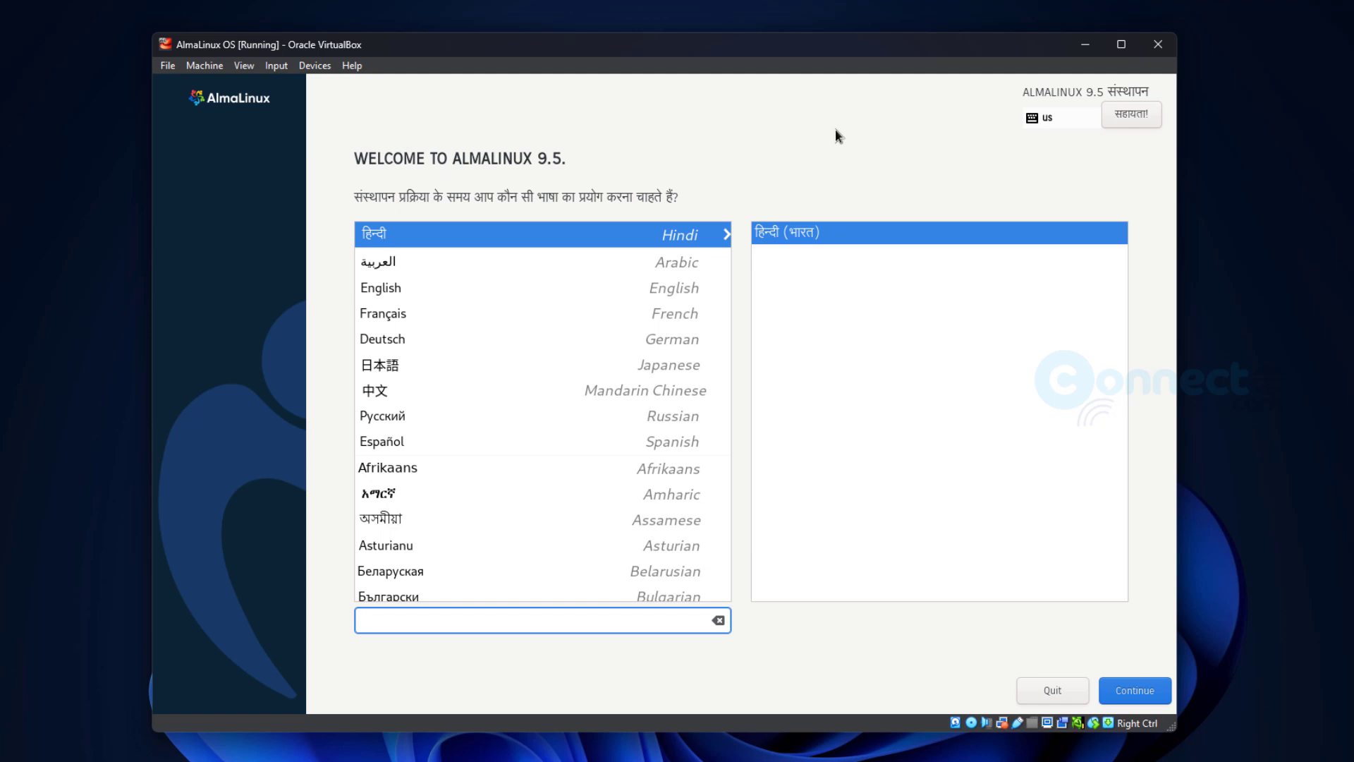
Choose English (United States) as the installation language and accept ATA VBOX HARDDISK with automatic partitioning as the installation destination
{"action": "left_click", "coordinate": [398, 287]}
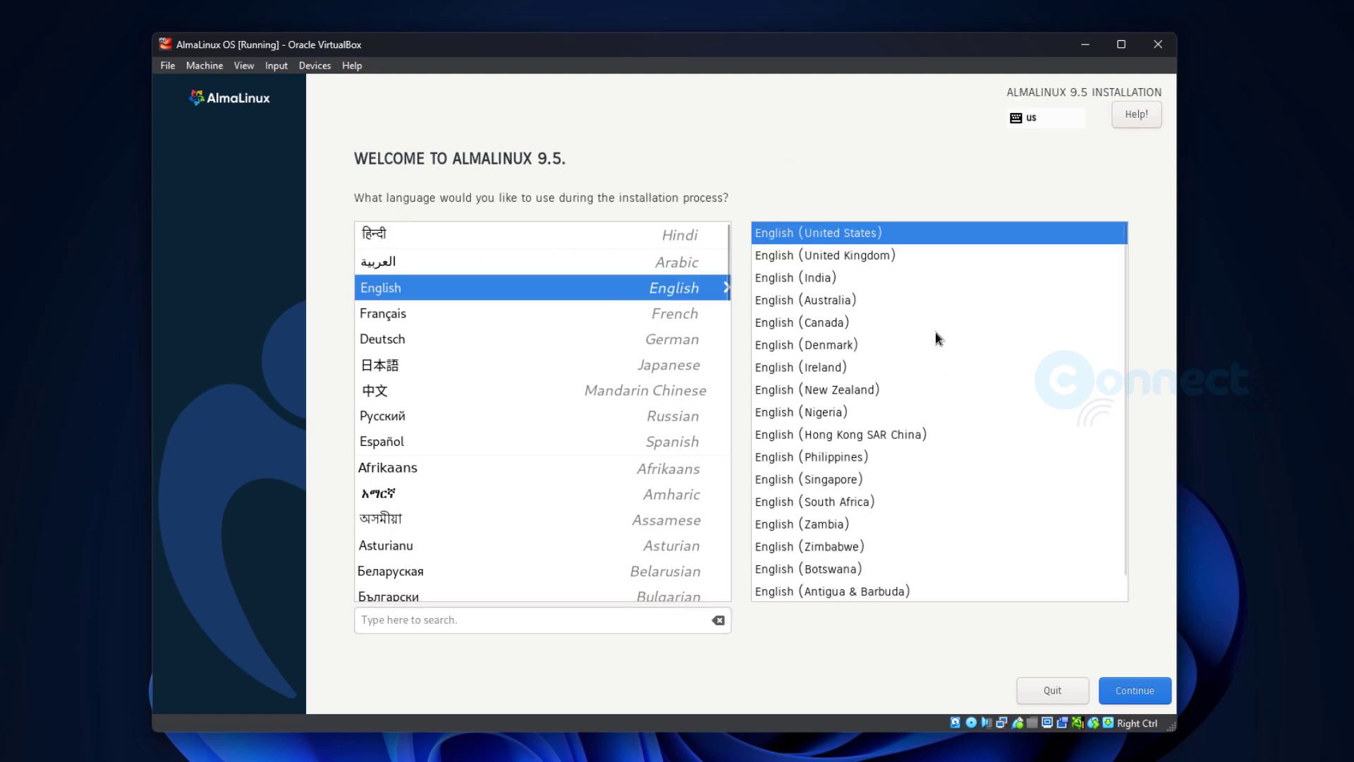
{"action": "left_click", "coordinate": [1155, 690]}
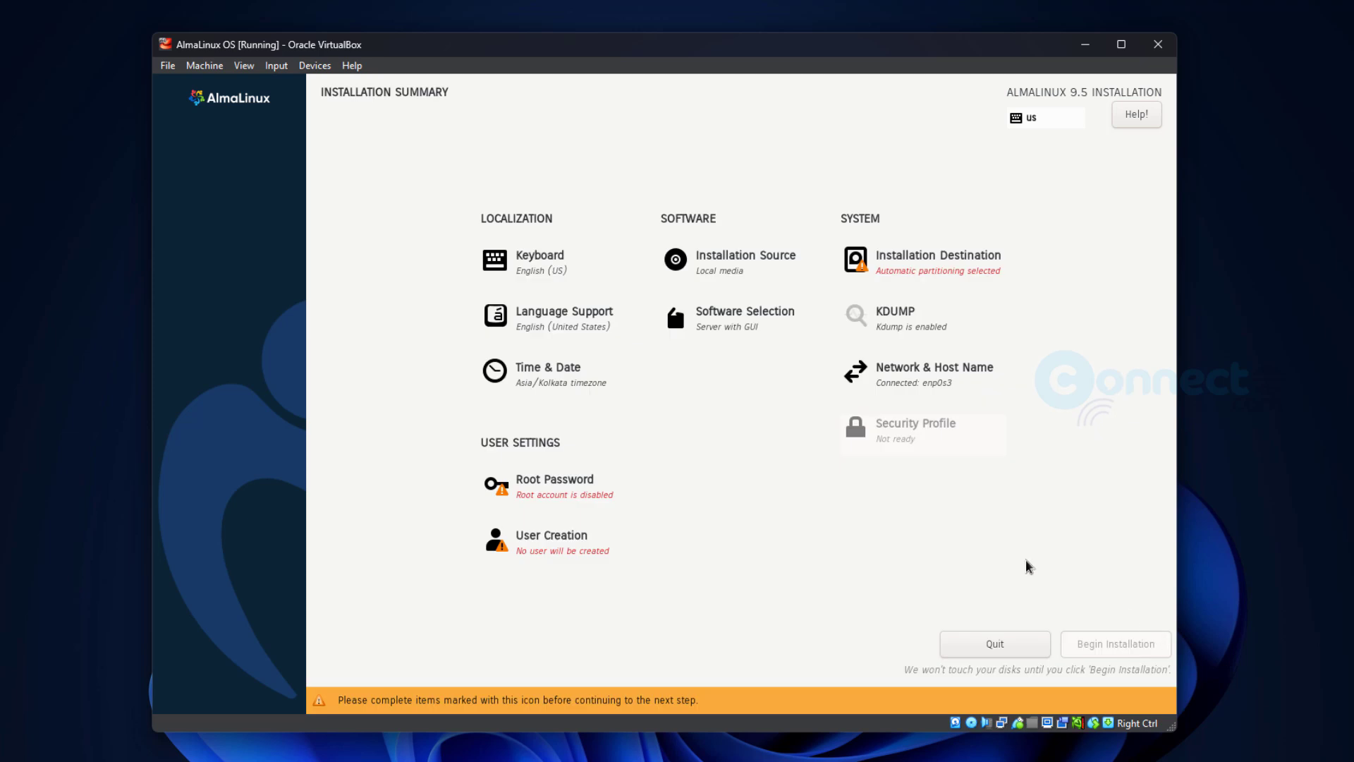
{"action": "left_click", "coordinate": [937, 279]}
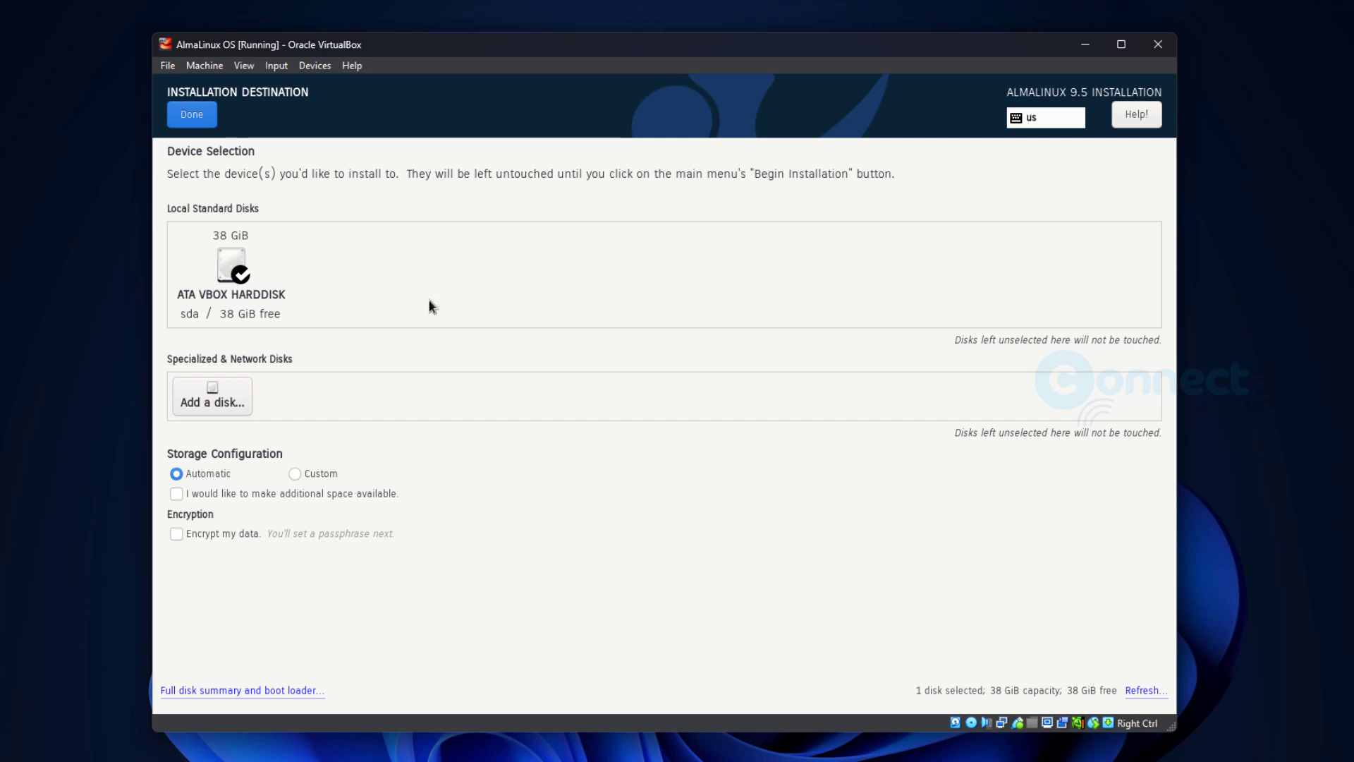
{"action": "left_click", "coordinate": [192, 115]}
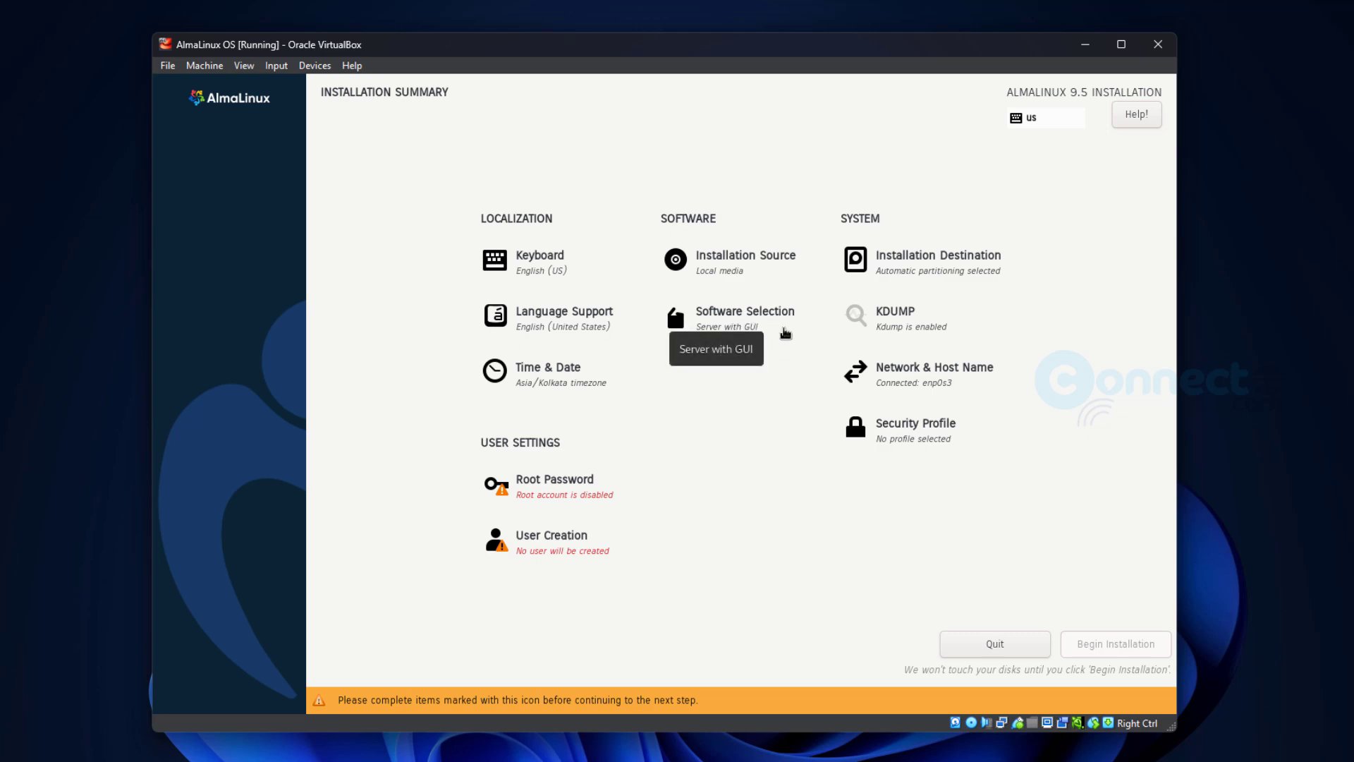
Open the software selection and compare the add-ons of the Server, Minimal Install, Workstation, Virtualization Host and Custom Operating System environments
{"action": "left_click", "coordinate": [740, 319]}
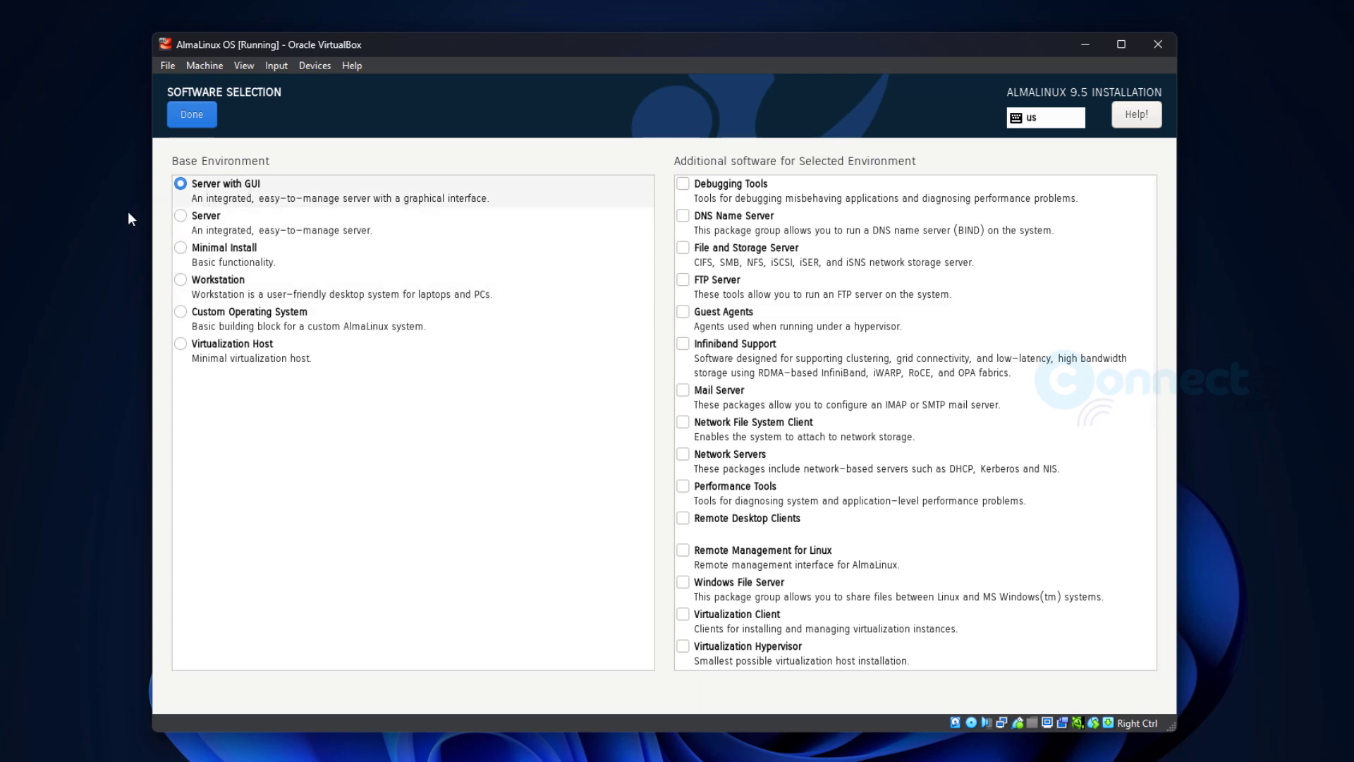
{"action": "left_click", "coordinate": [180, 215]}
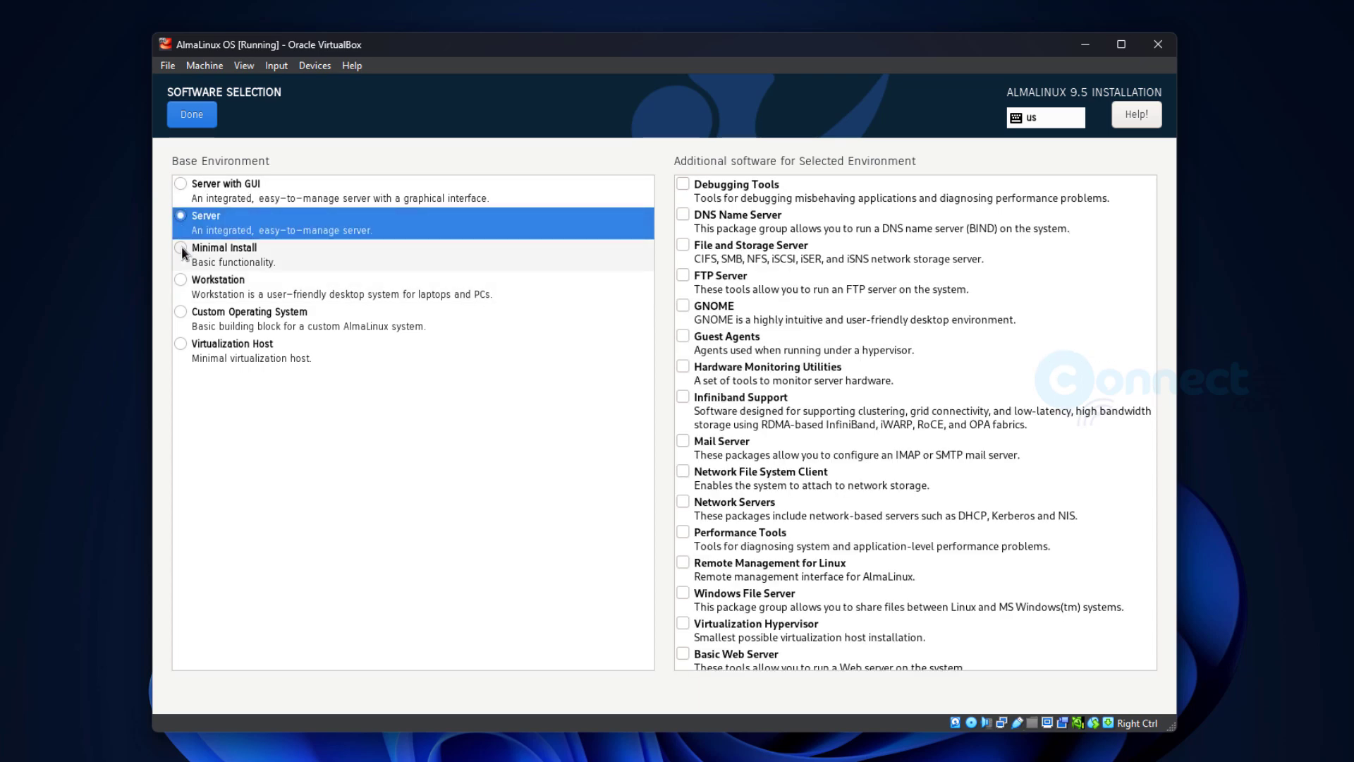
{"action": "left_click", "coordinate": [183, 252]}
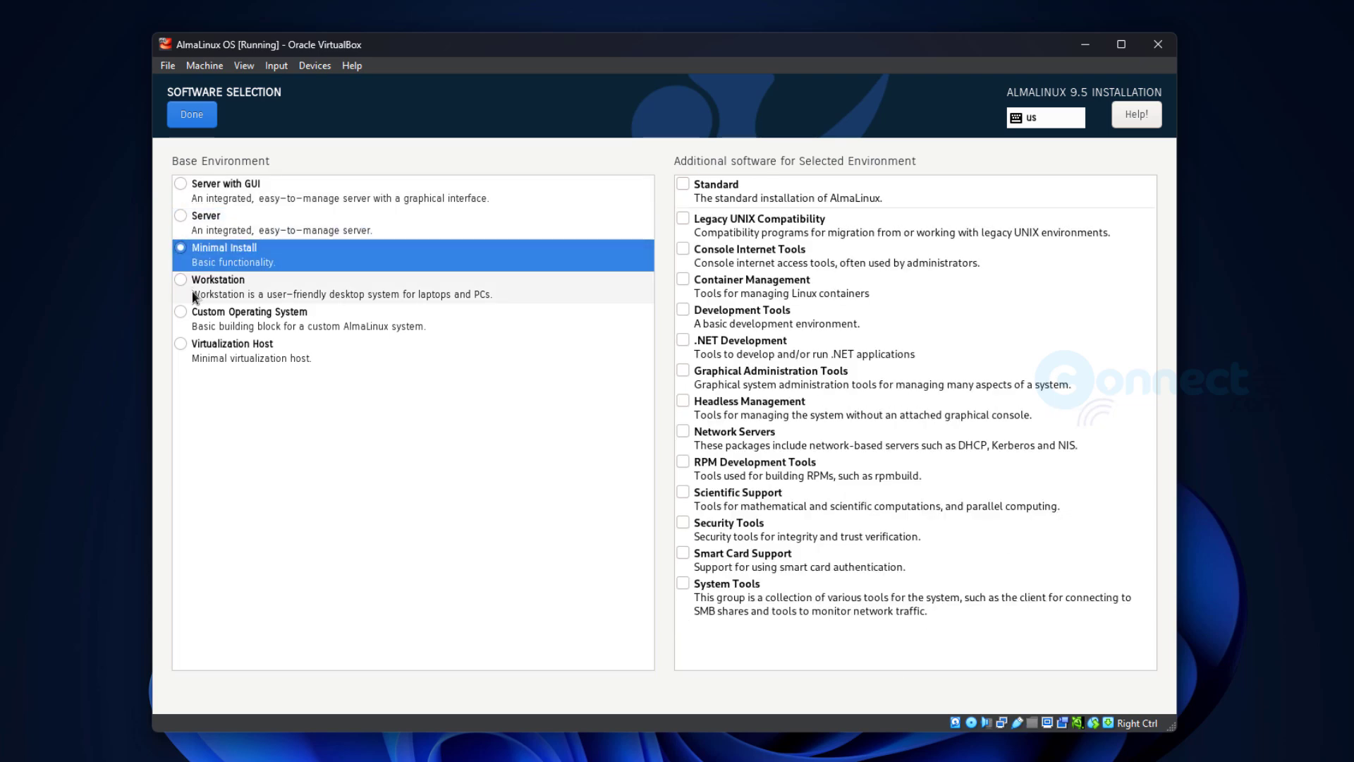
{"action": "left_click", "coordinate": [180, 281]}
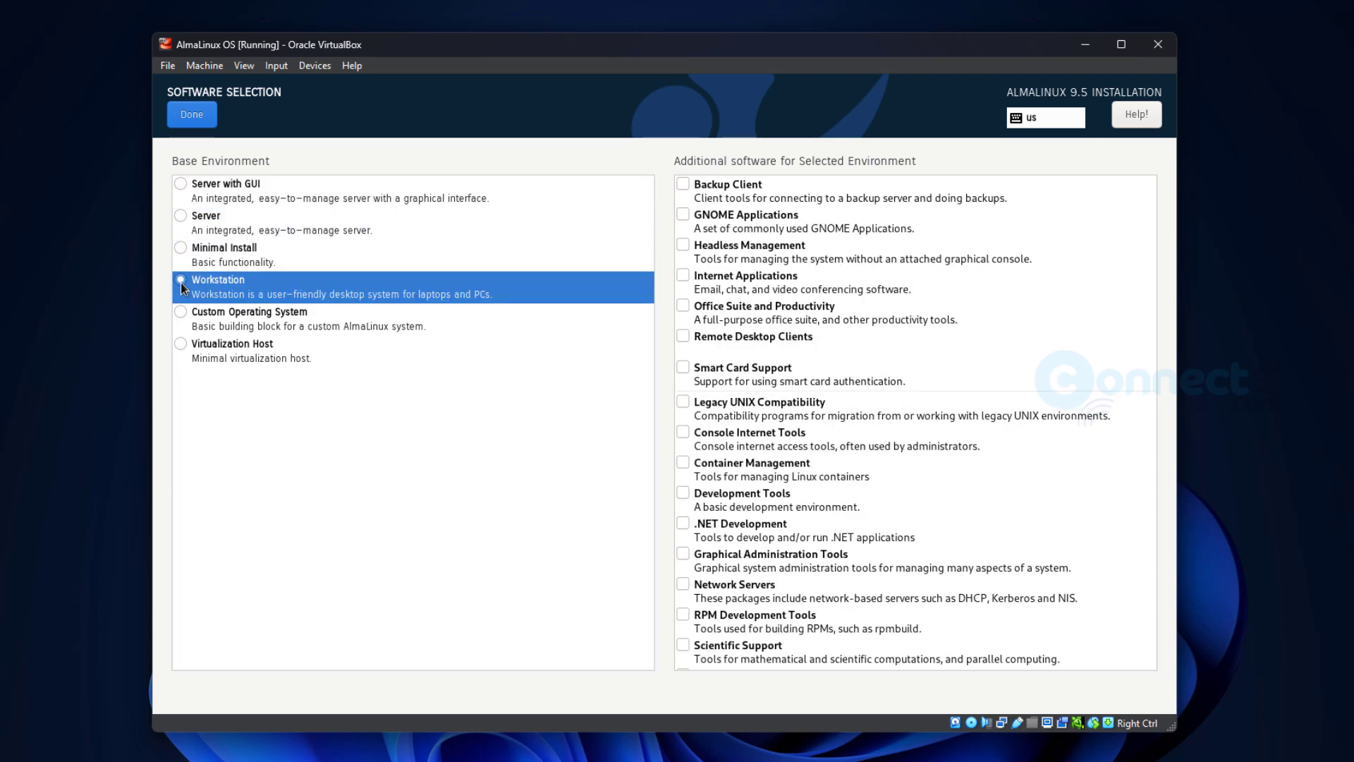
{"action": "left_click", "coordinate": [181, 345]}
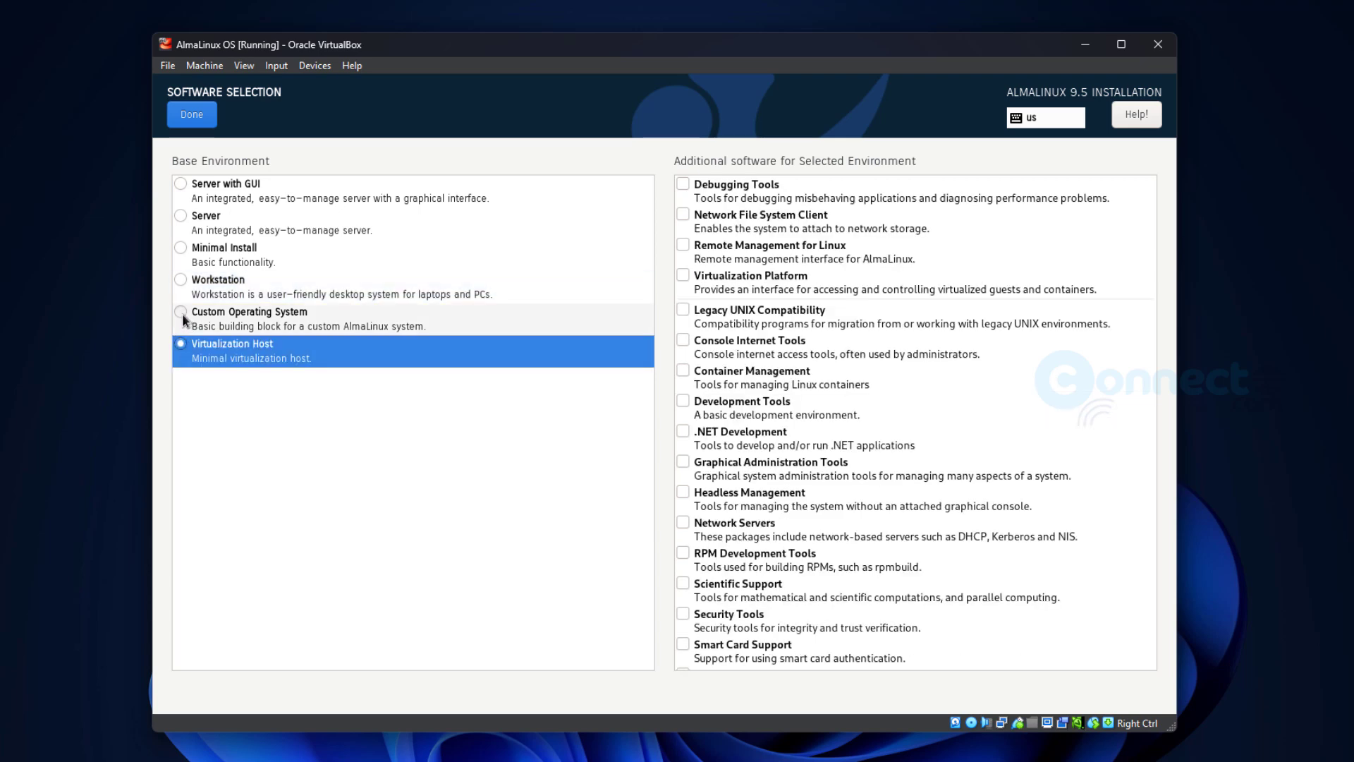
{"action": "left_click", "coordinate": [182, 313]}
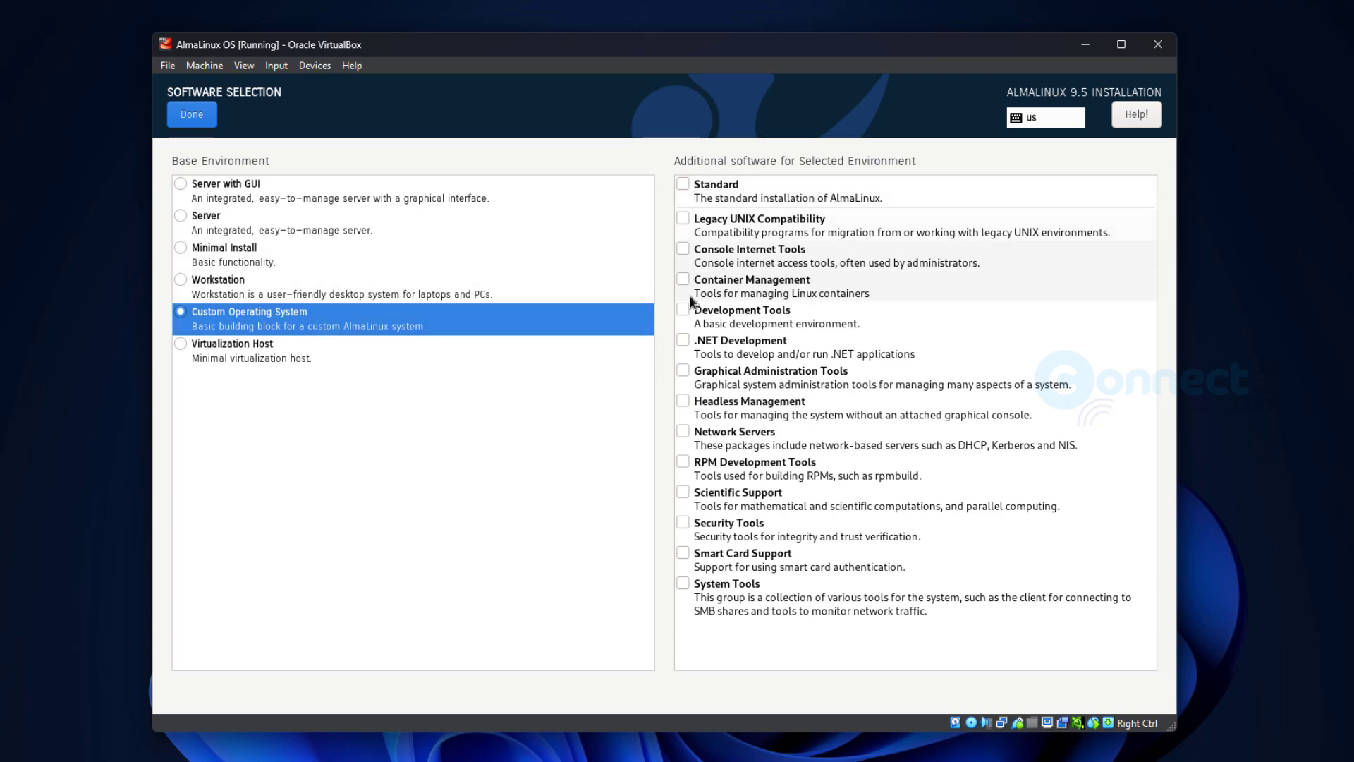
{"action": "left_click", "coordinate": [181, 282]}
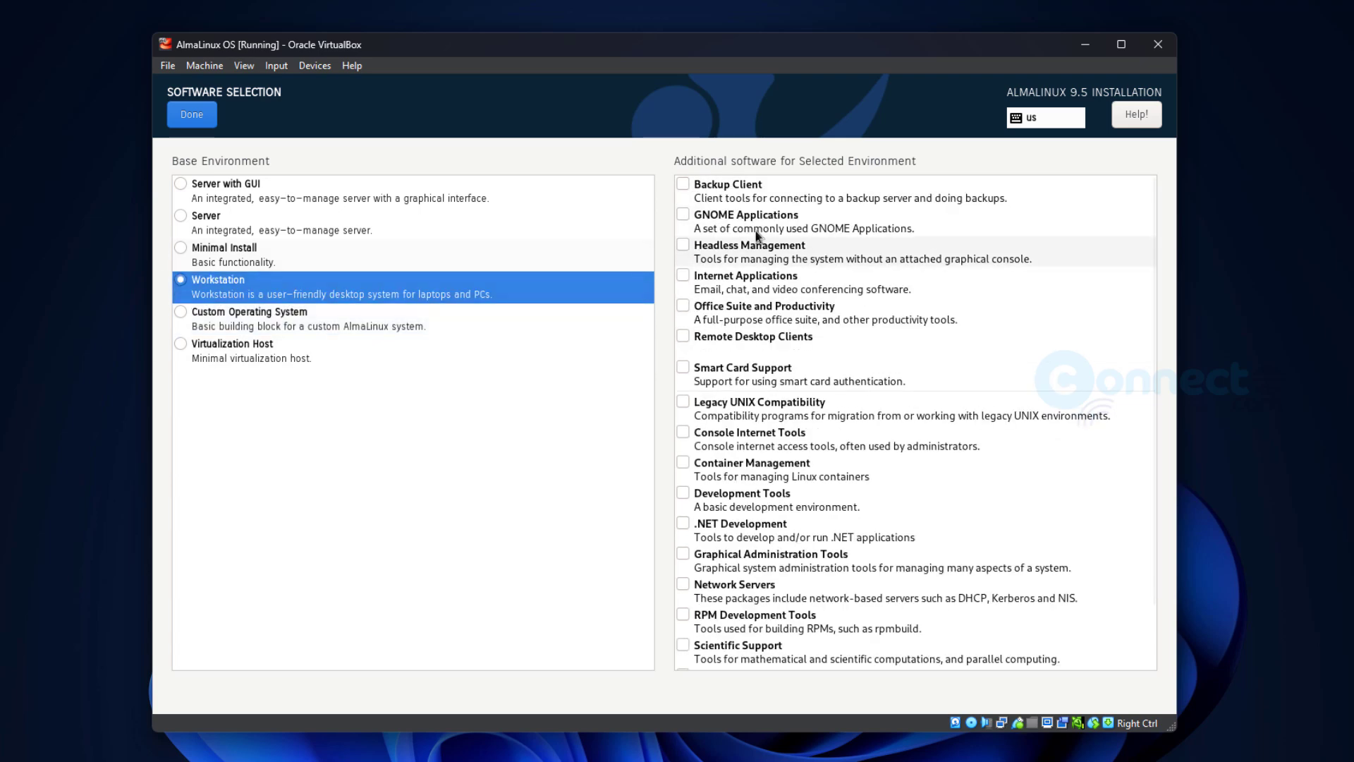
{"action": "scroll", "coordinate": [778, 287], "scroll_direction": "down", "scroll_amount": 2}
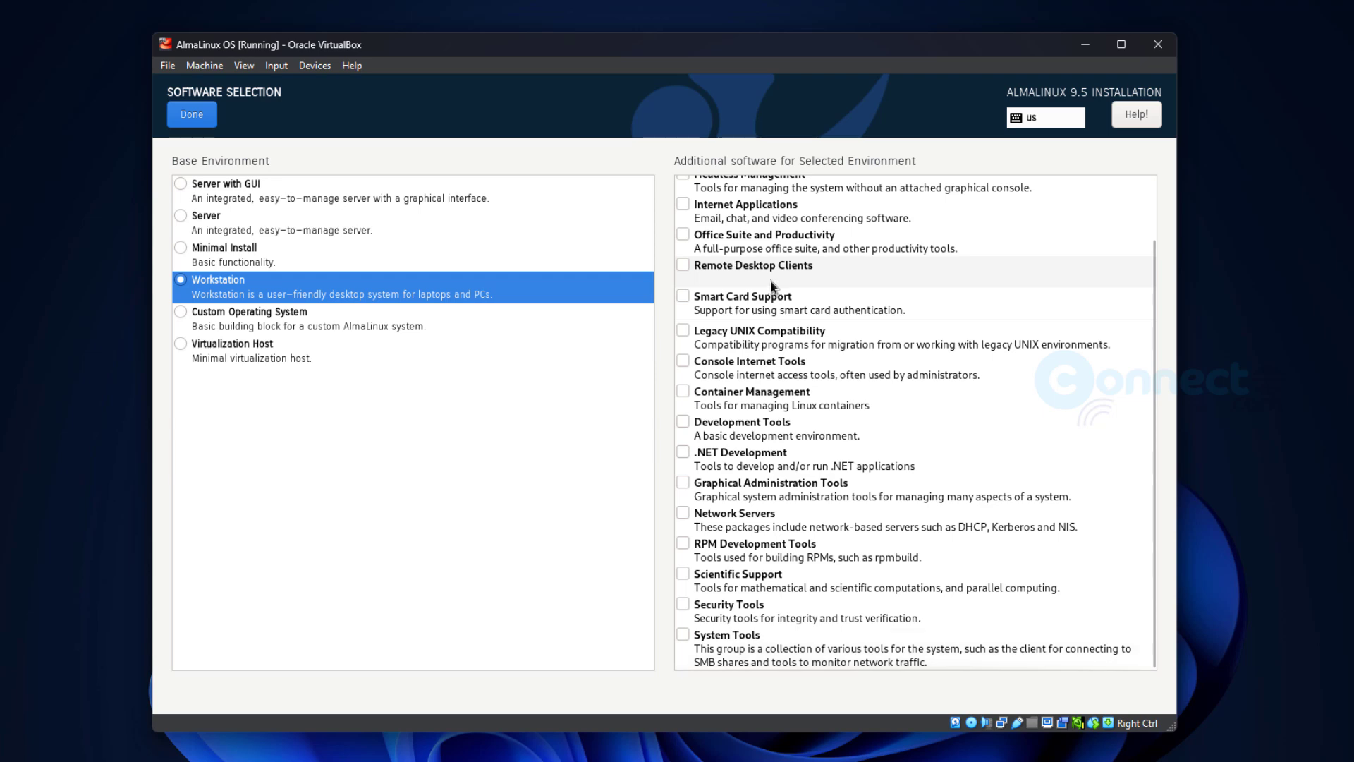
{"action": "scroll", "coordinate": [776, 286], "scroll_direction": "up", "scroll_amount": 2}
Select the Server with GUI base environment and examine the additional software offered for it
{"action": "left_click", "coordinate": [181, 185]}
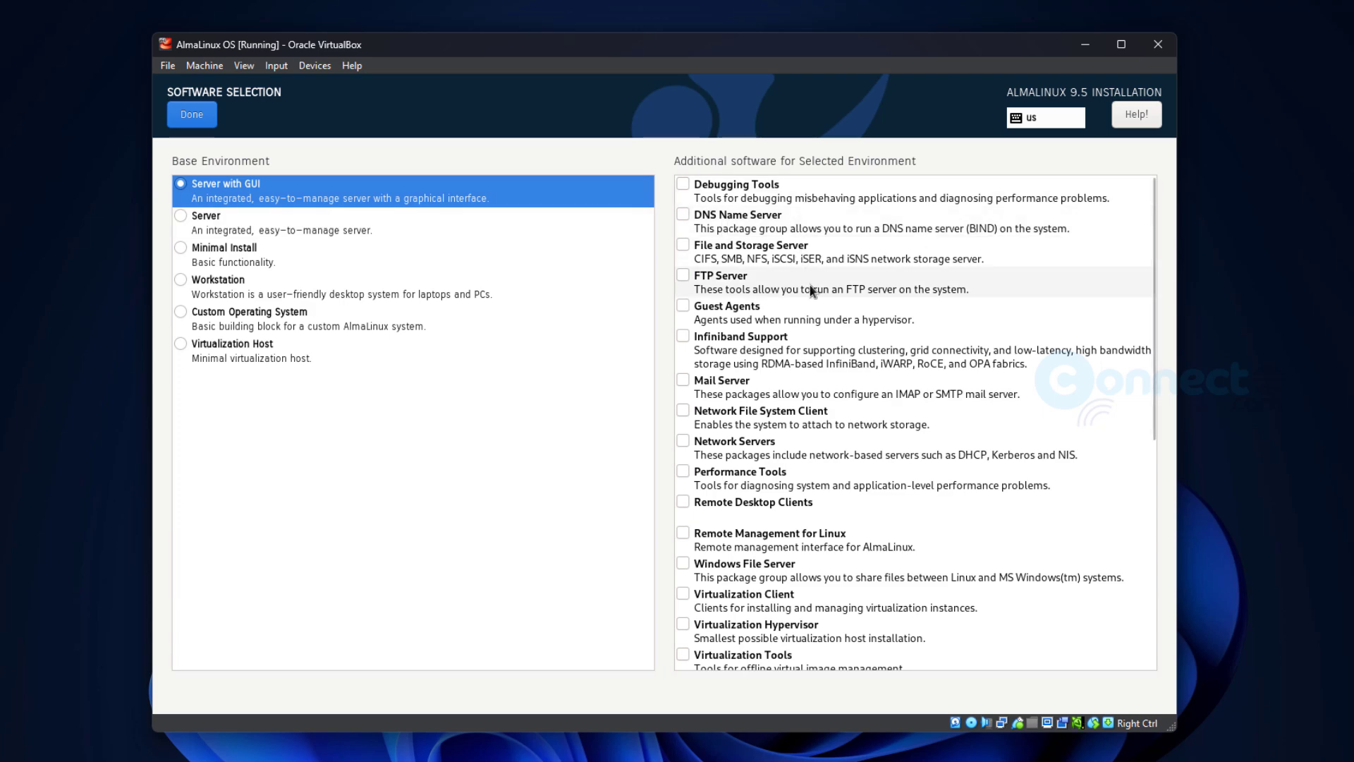
{"action": "scroll", "coordinate": [790, 381], "scroll_direction": "down", "scroll_amount": 5}
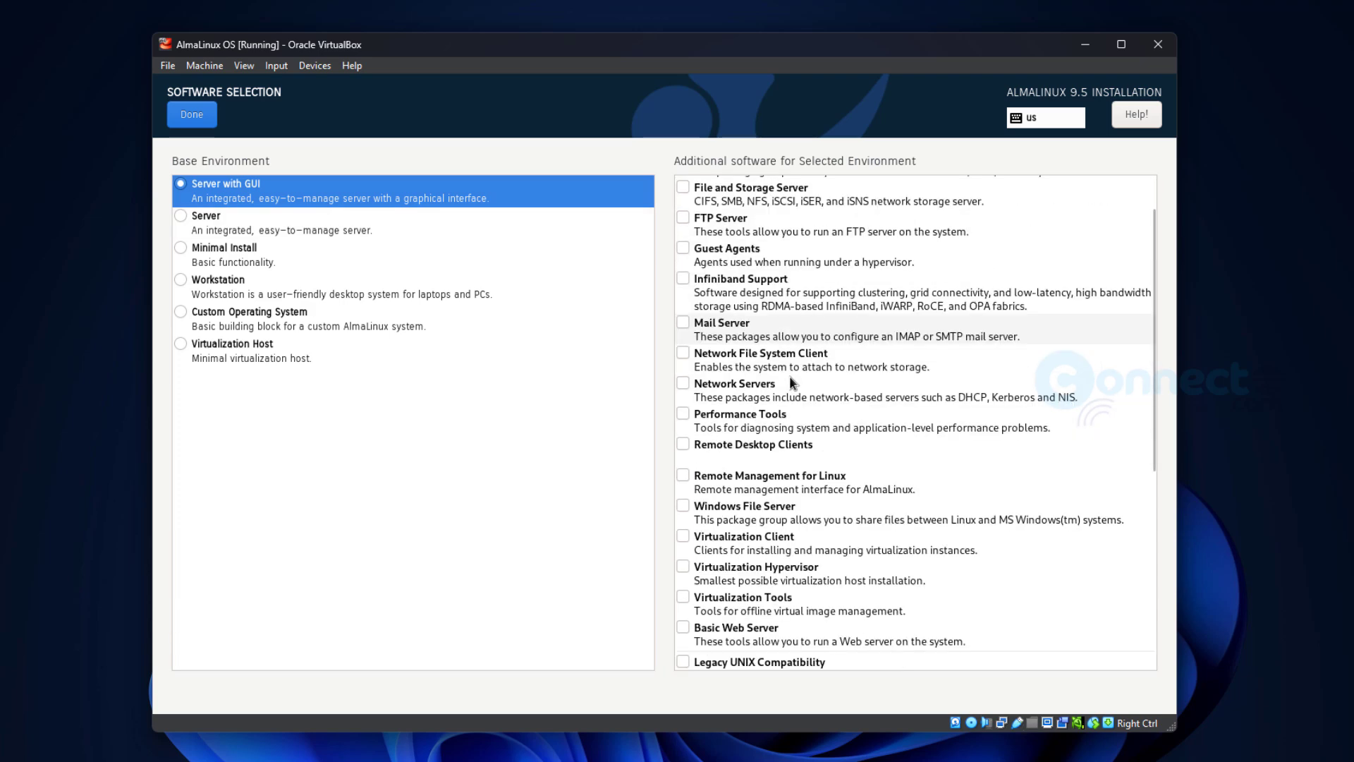
{"action": "scroll", "coordinate": [790, 382], "scroll_direction": "down", "scroll_amount": 5}
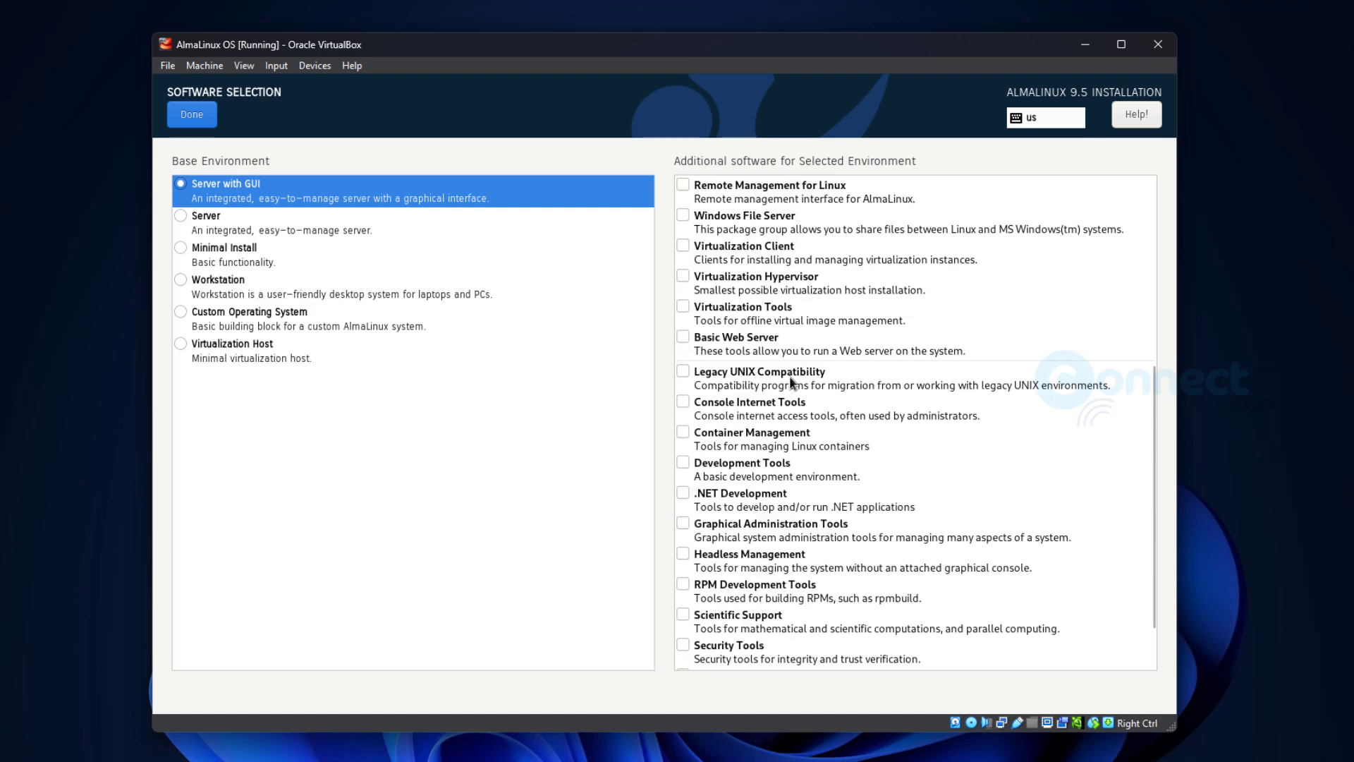
{"action": "scroll", "coordinate": [790, 382], "scroll_direction": "down", "scroll_amount": 1}
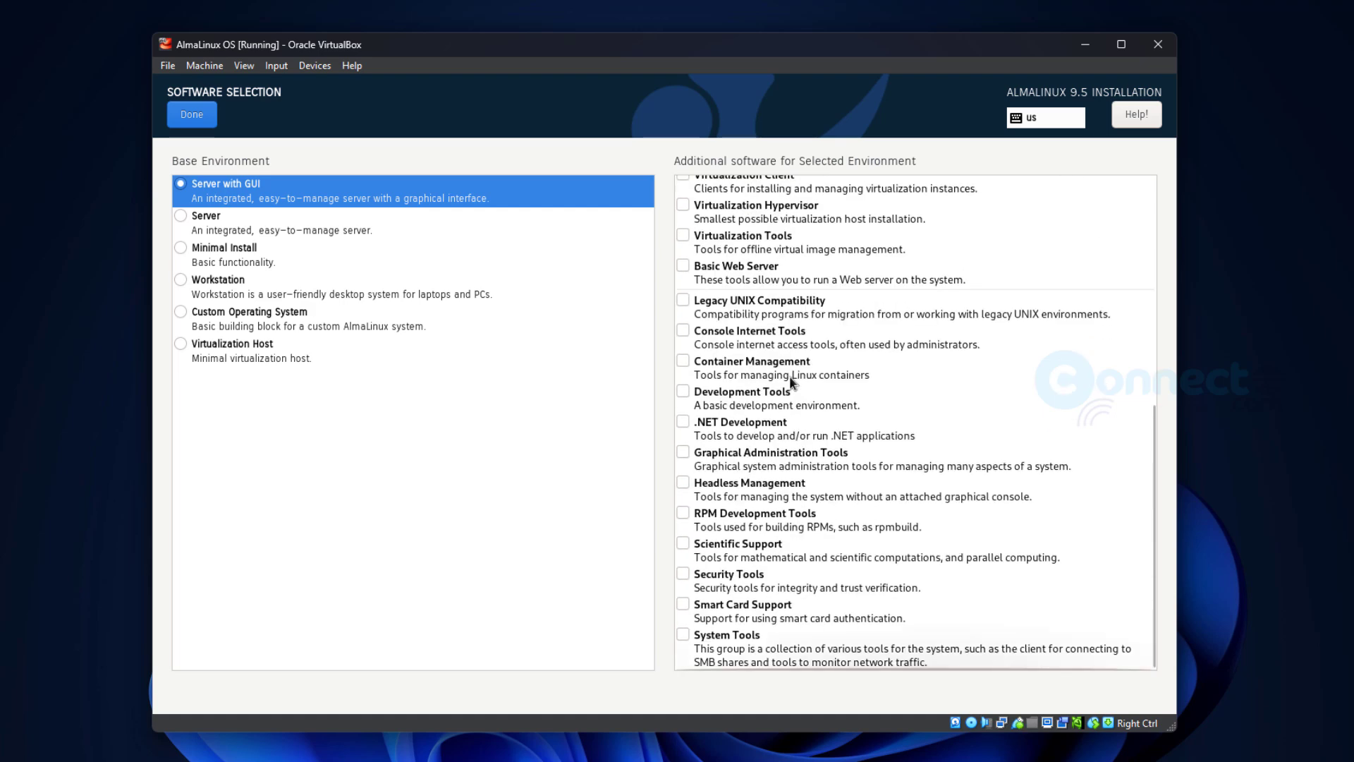
Try the Server and Workstation environments, switching Backup Client and Internet Applications on and off again for Workstation
{"action": "left_click", "coordinate": [227, 221]}
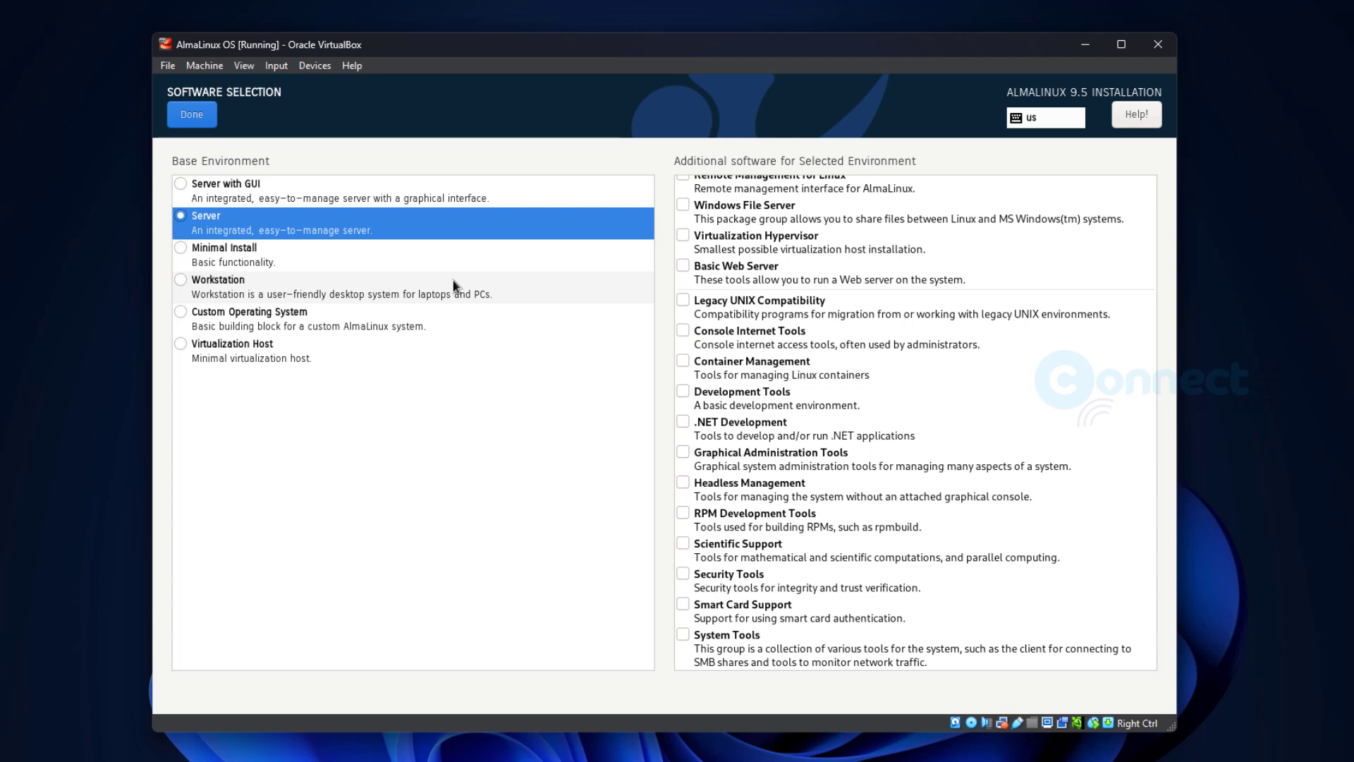
{"action": "left_click", "coordinate": [209, 282]}
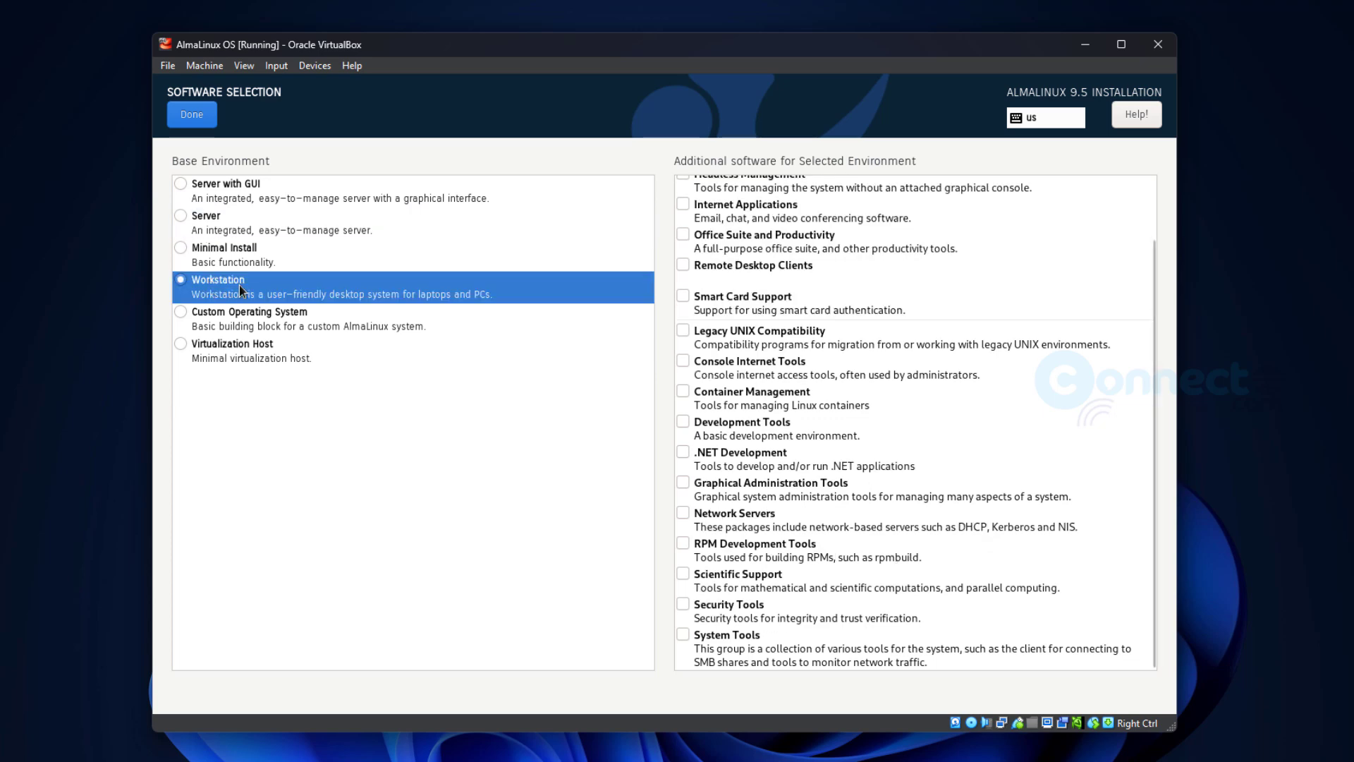
{"action": "scroll", "coordinate": [1015, 351], "scroll_direction": "up", "scroll_amount": 2}
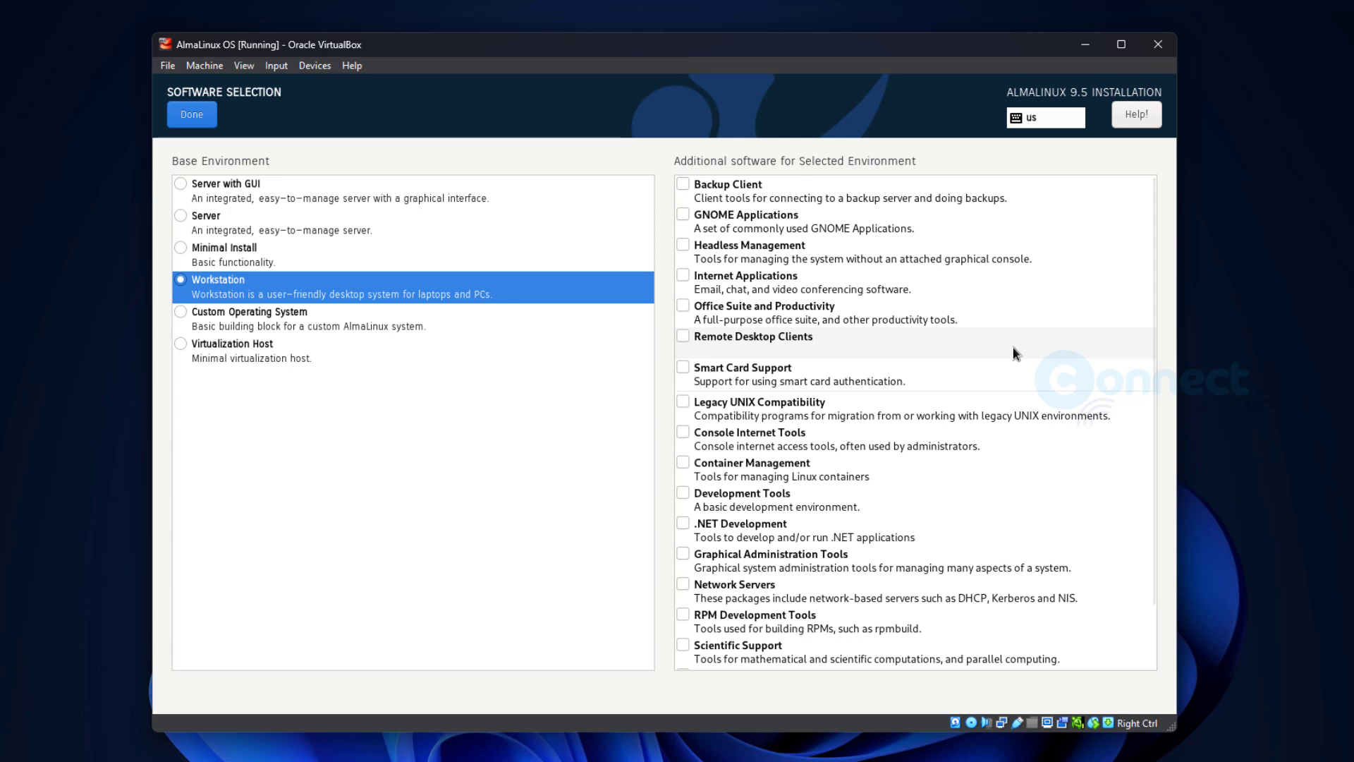
{"action": "left_click", "coordinate": [683, 185]}
{"action": "left_click", "coordinate": [684, 185]}
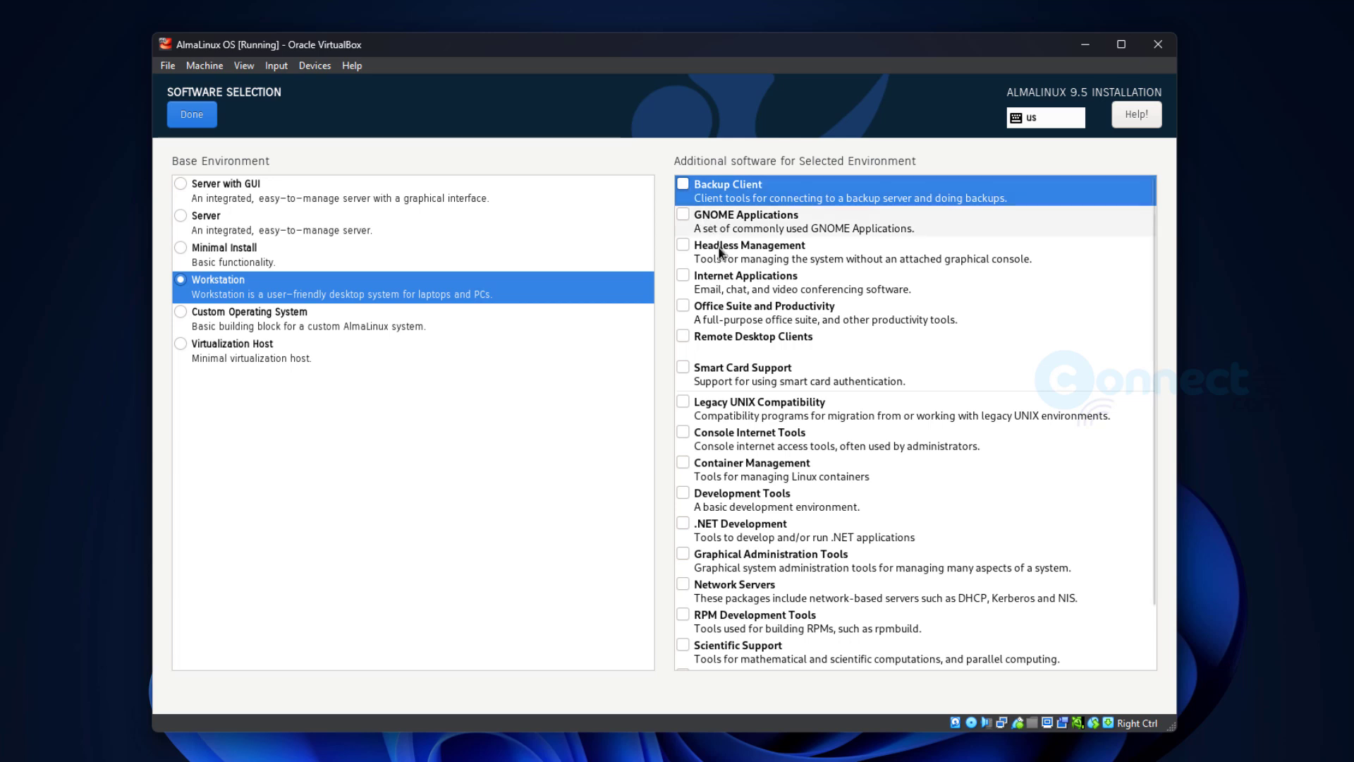
{"action": "left_click", "coordinate": [684, 275]}
{"action": "left_click", "coordinate": [685, 274]}
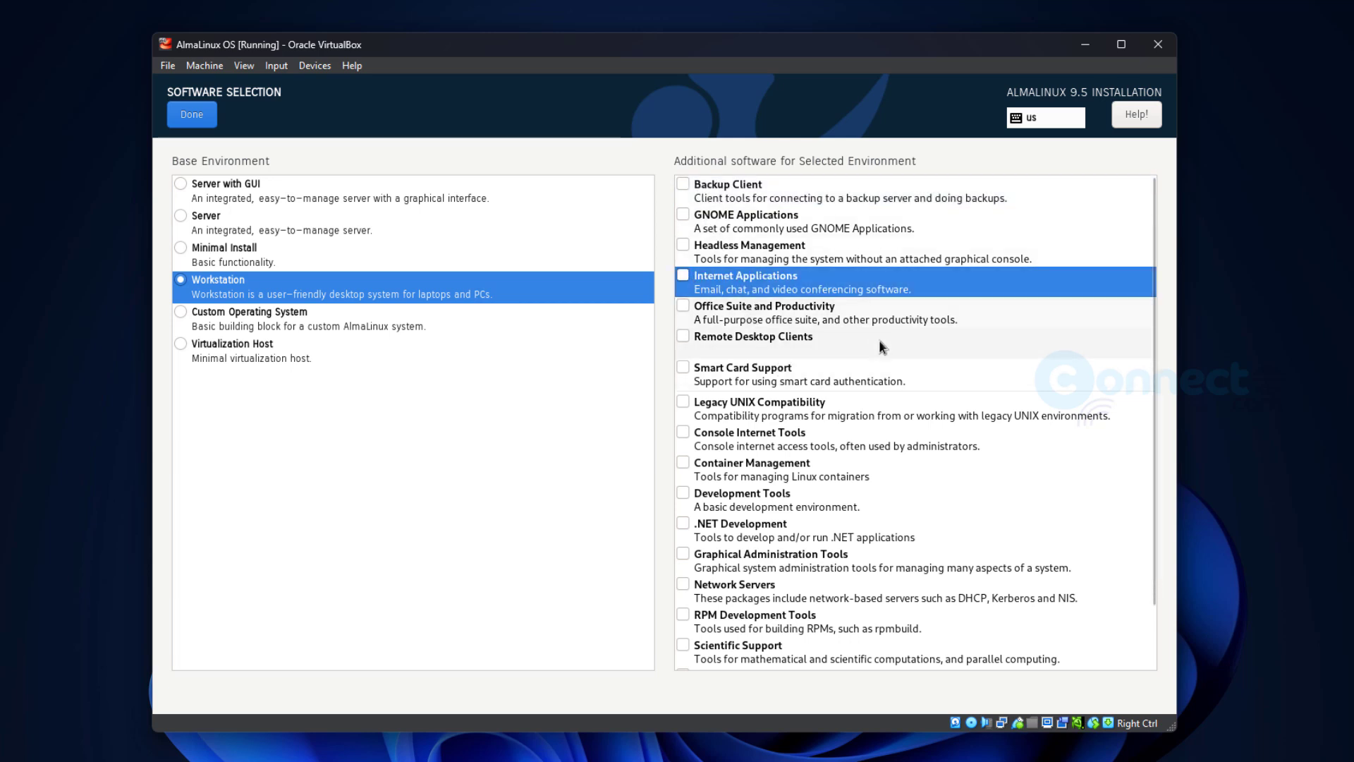
{"action": "scroll", "coordinate": [882, 352], "scroll_direction": "down", "scroll_amount": 2}
{"action": "scroll", "coordinate": [917, 317], "scroll_direction": "down", "scroll_amount": 1}
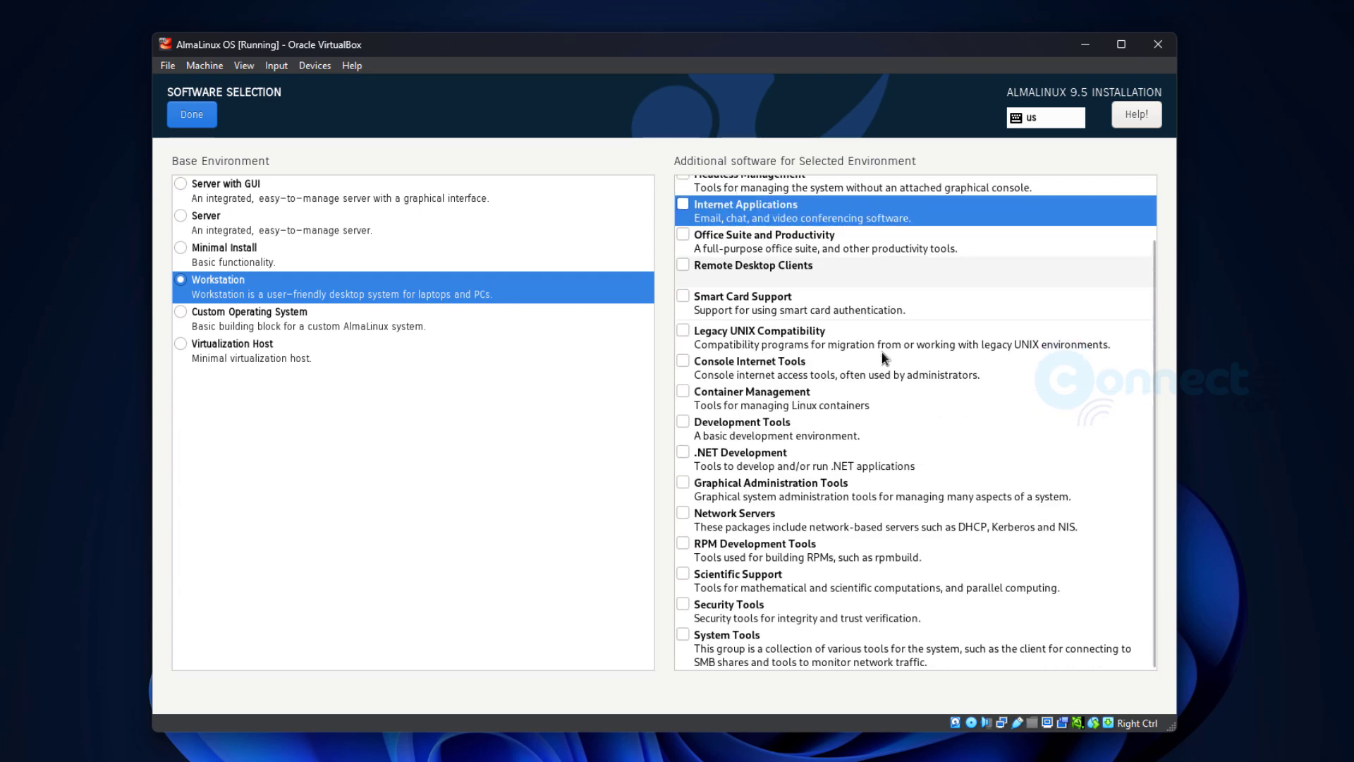
Return to the Server with GUI environment and examine its full list of additional software again
{"action": "left_click", "coordinate": [180, 184]}
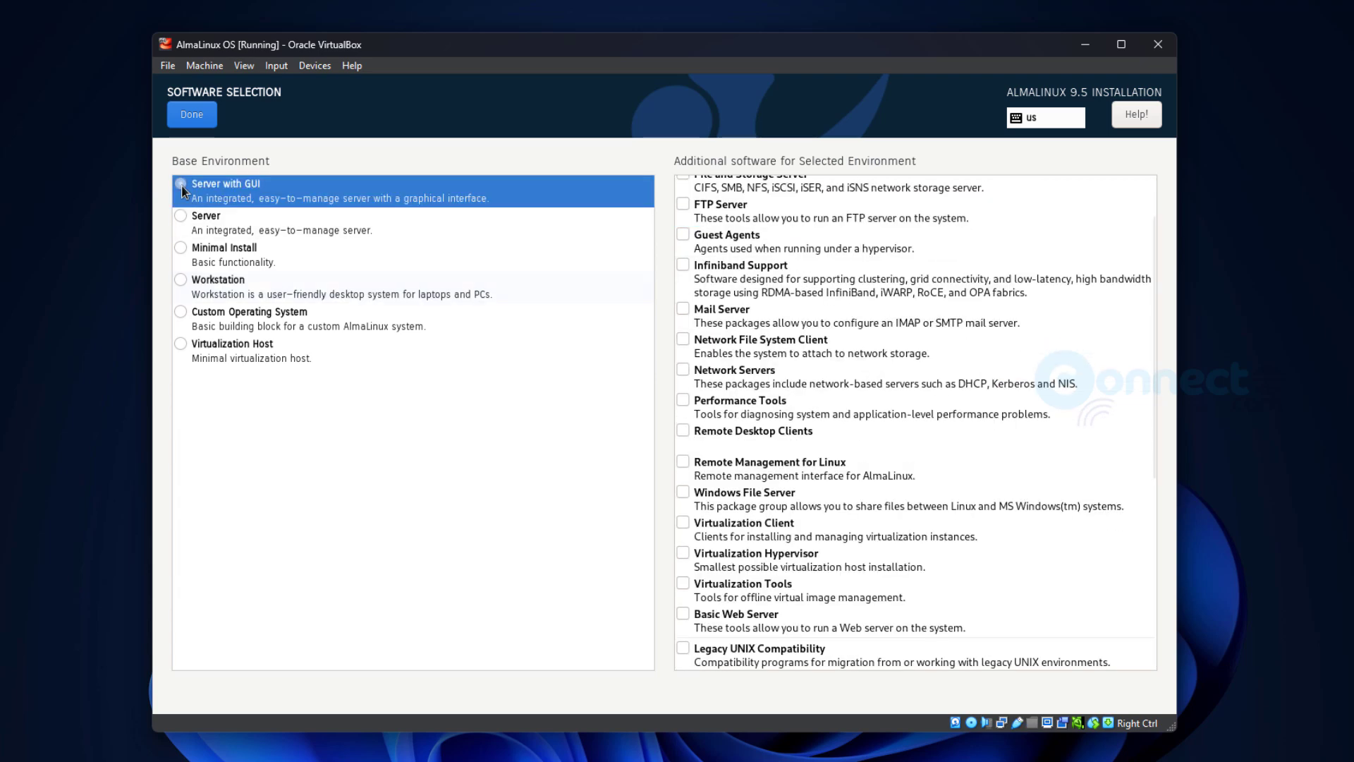
{"action": "scroll", "coordinate": [713, 368], "scroll_direction": "up", "scroll_amount": 2}
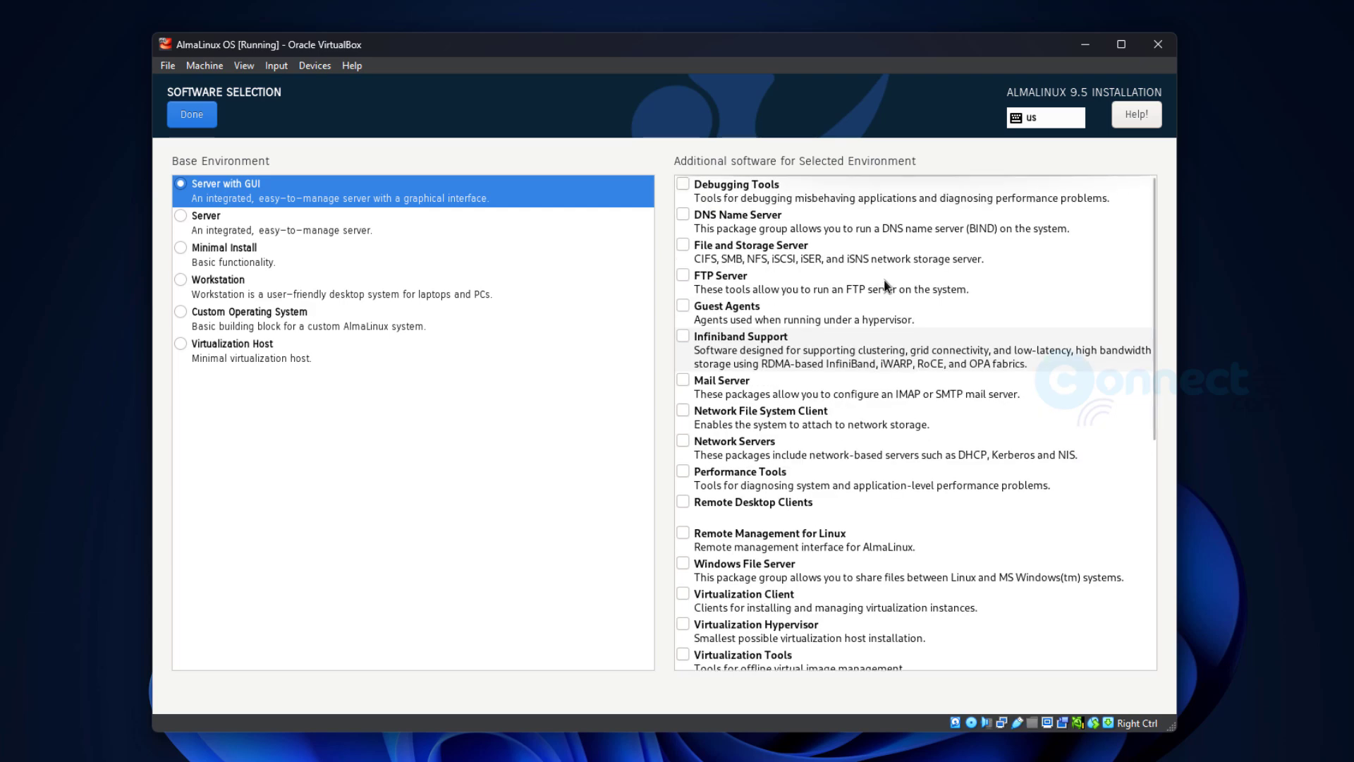
{"action": "scroll", "coordinate": [882, 296], "scroll_direction": "down", "scroll_amount": 3}
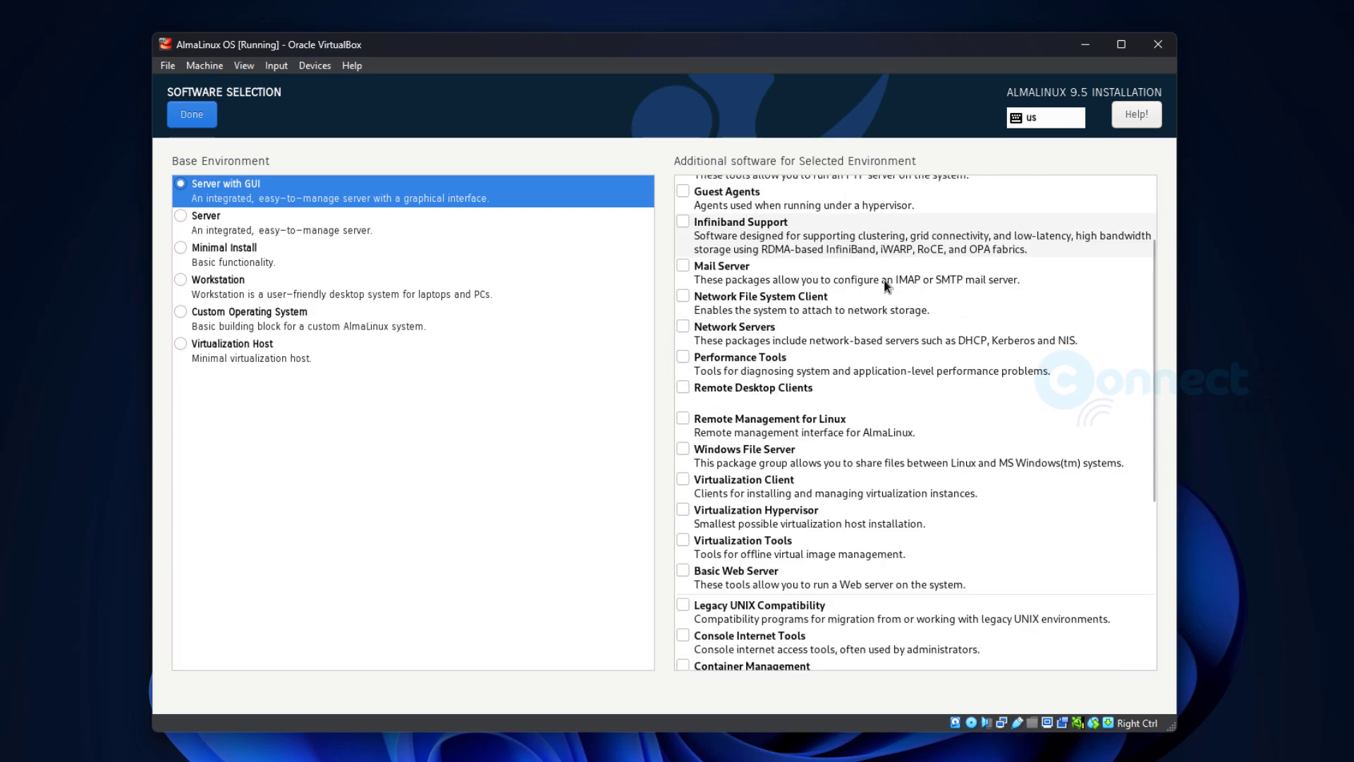
{"action": "scroll", "coordinate": [883, 279], "scroll_direction": "up", "scroll_amount": 3}
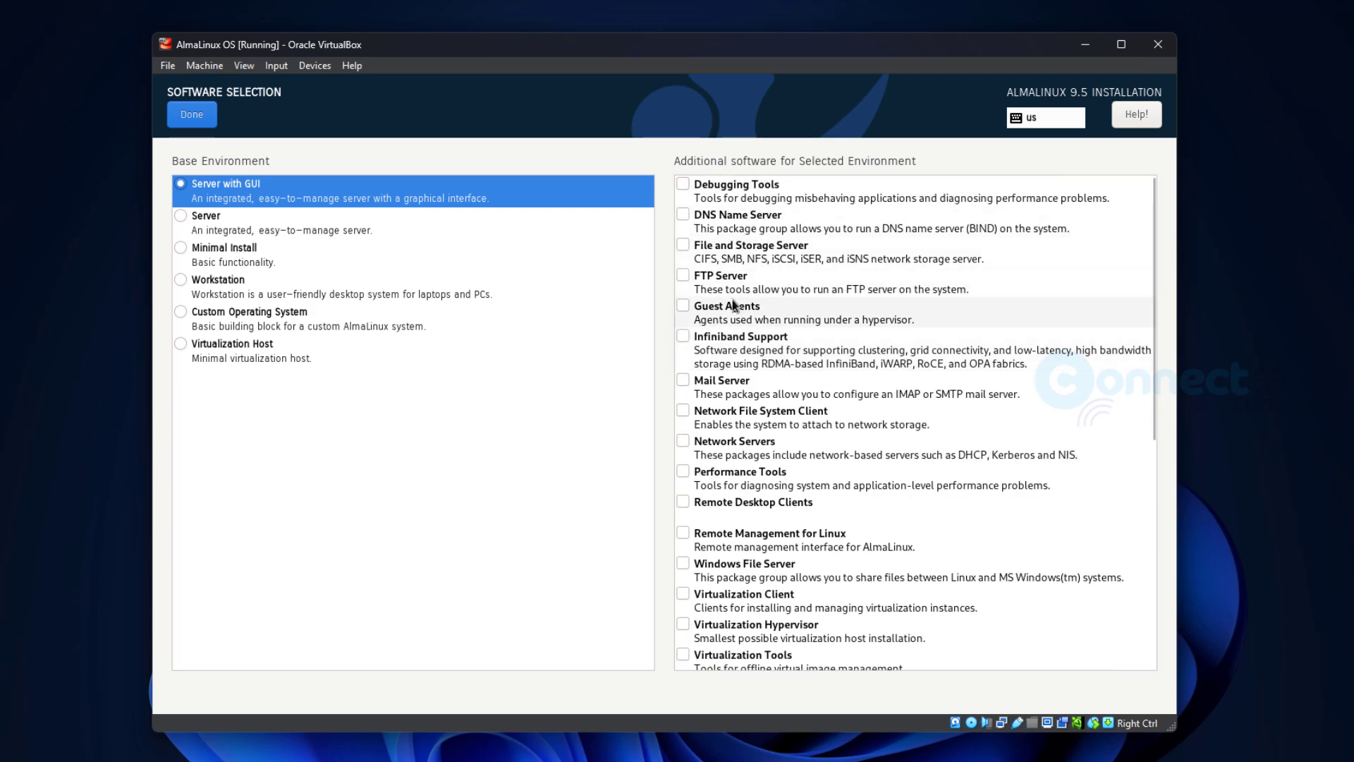
{"action": "scroll", "coordinate": [752, 325], "scroll_direction": "down", "scroll_amount": 5}
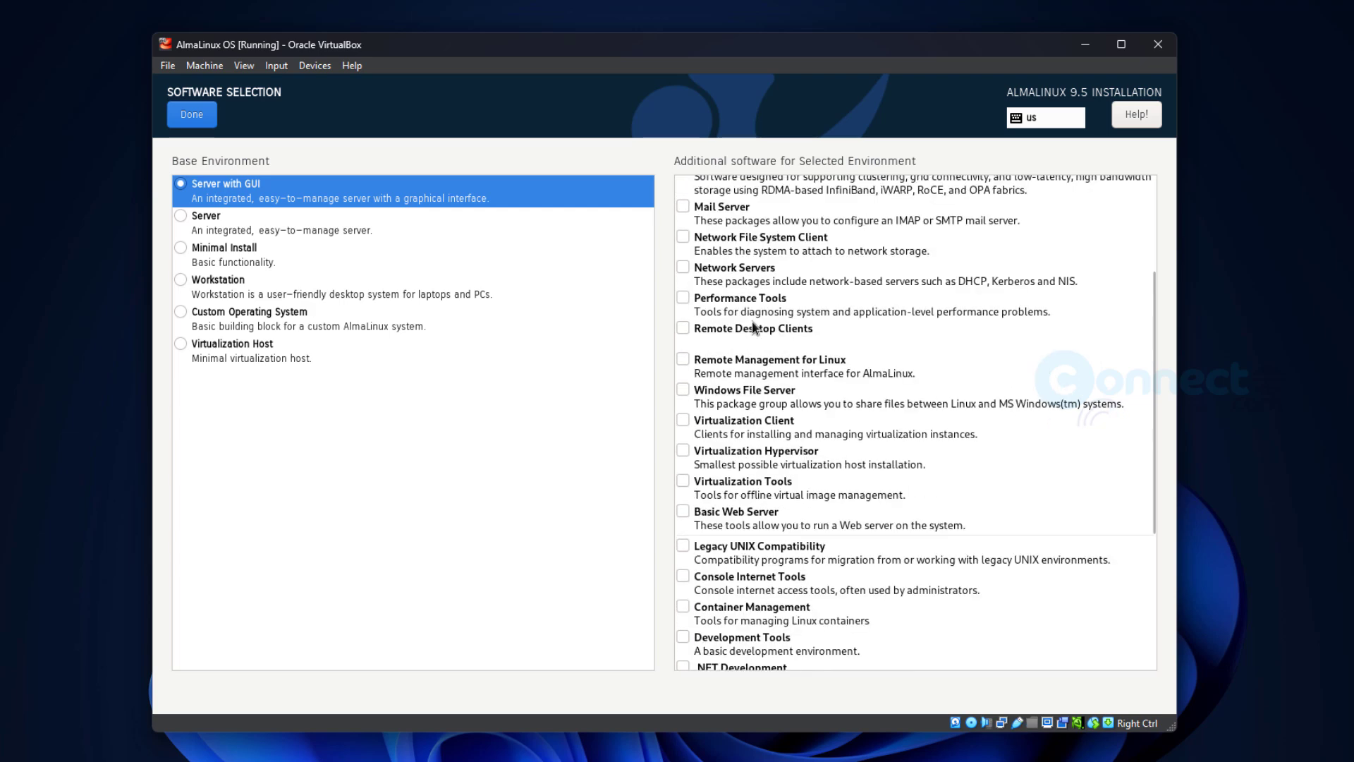
{"action": "scroll", "coordinate": [753, 327], "scroll_direction": "down", "scroll_amount": 2}
{"action": "scroll", "coordinate": [755, 324], "scroll_direction": "down", "scroll_amount": 4}
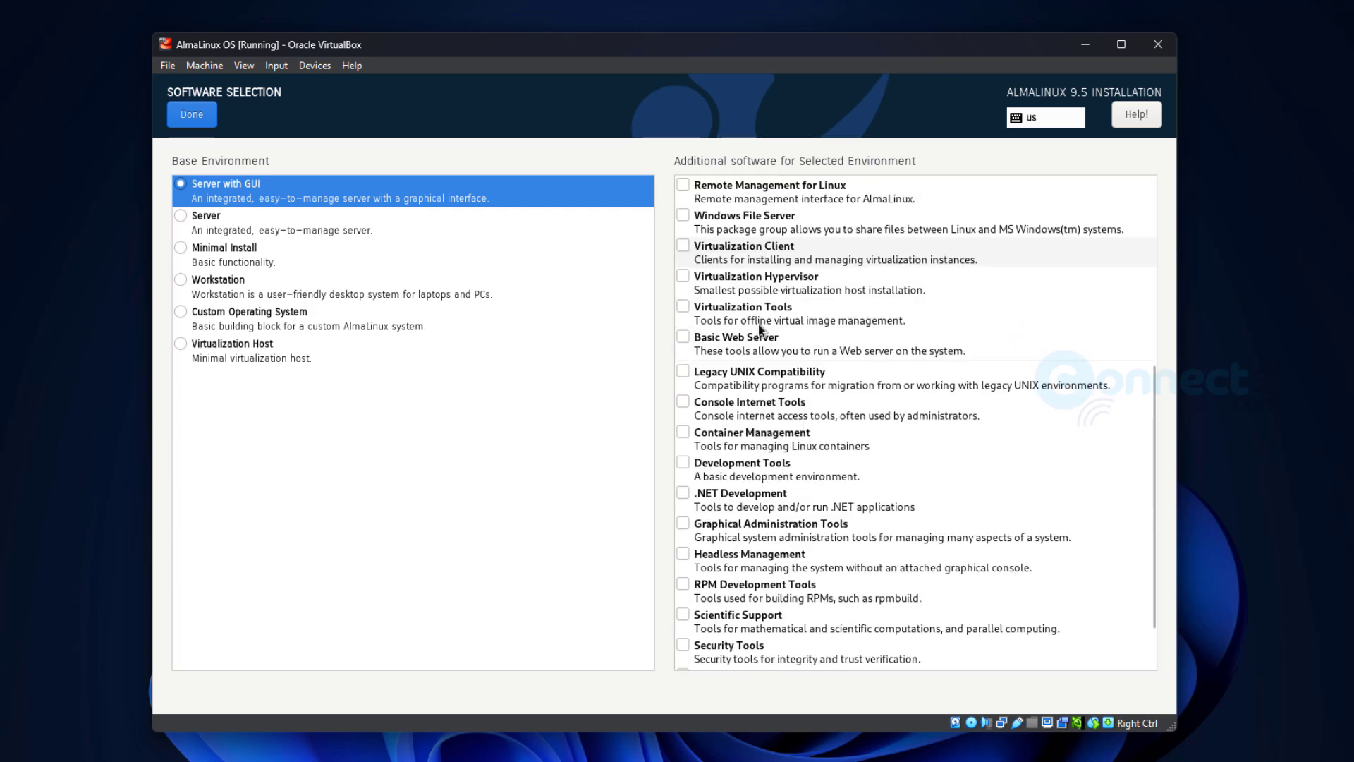
{"action": "scroll", "coordinate": [774, 371], "scroll_direction": "down", "scroll_amount": 2}
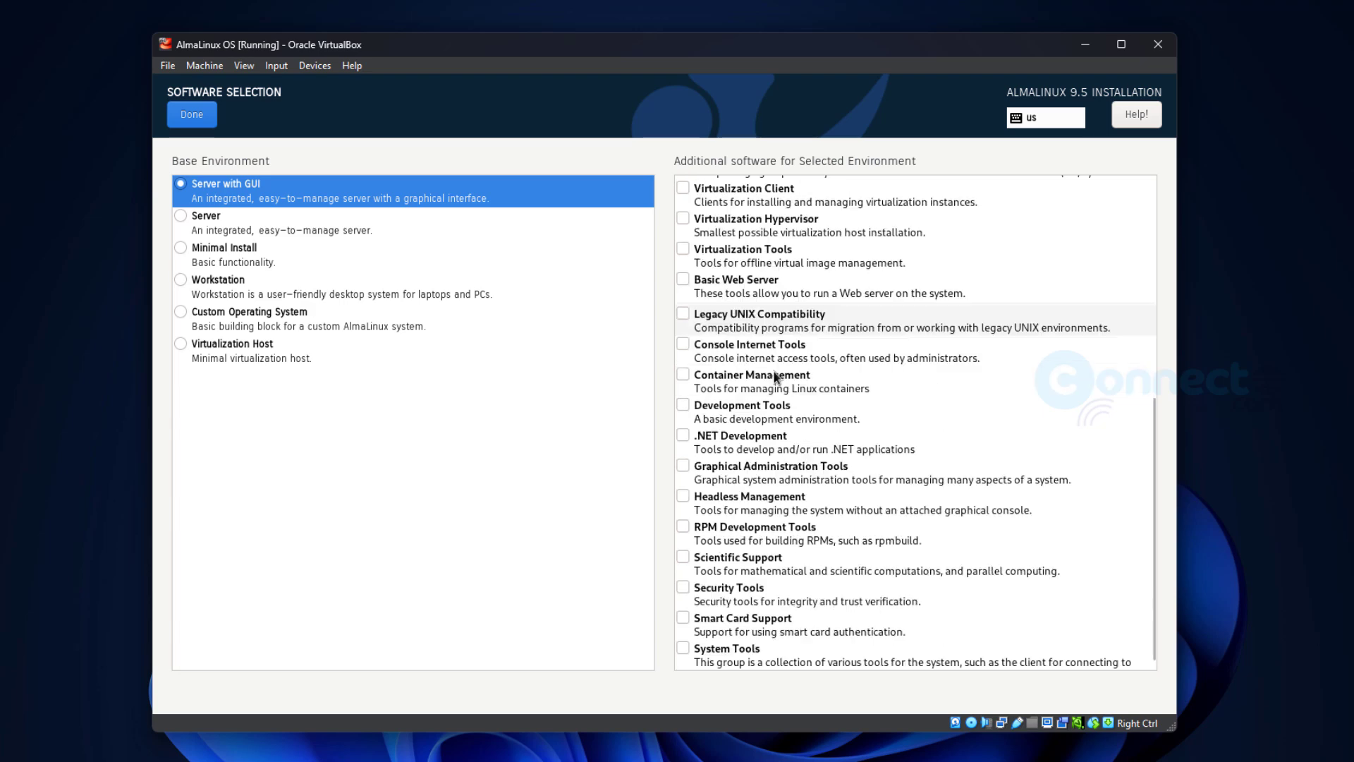
{"action": "scroll", "coordinate": [775, 380], "scroll_direction": "down", "scroll_amount": 1}
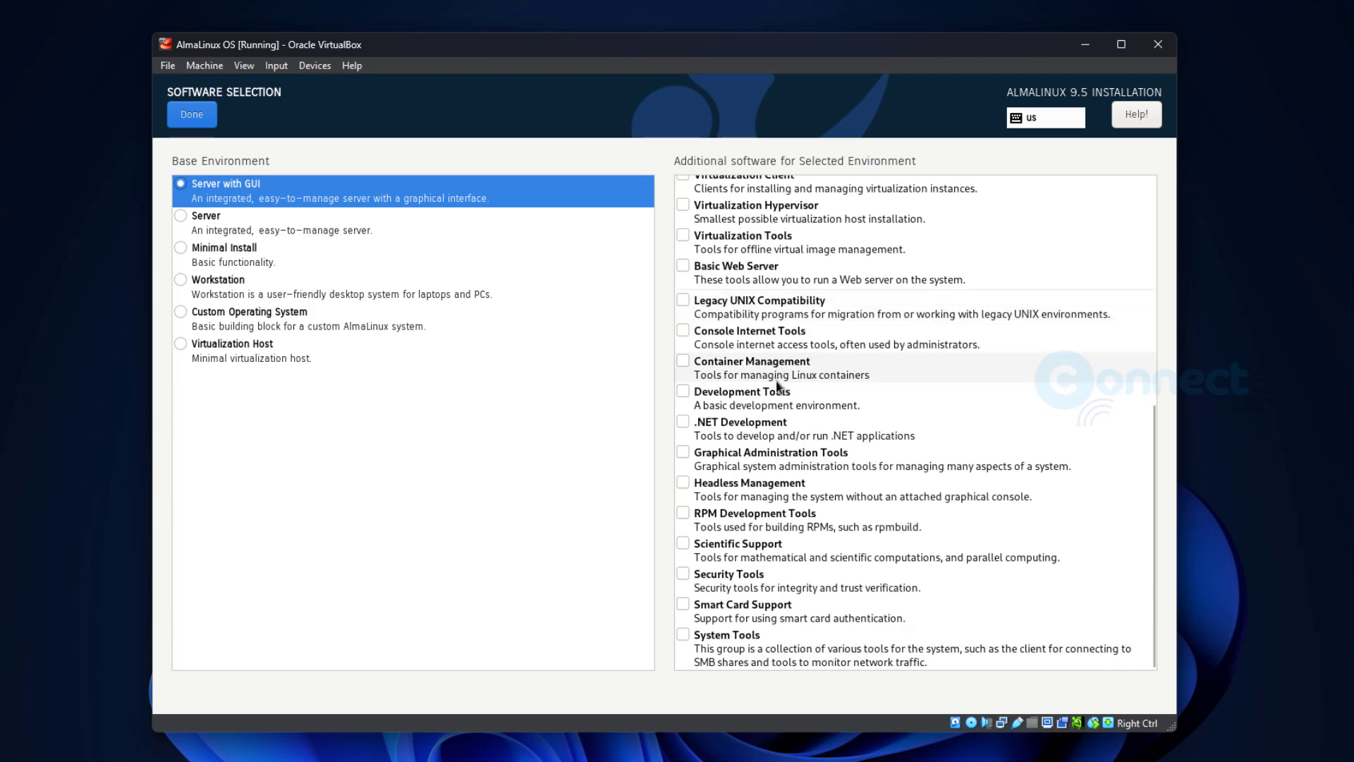
{"action": "scroll", "coordinate": [776, 386], "scroll_direction": "up", "scroll_amount": 5}
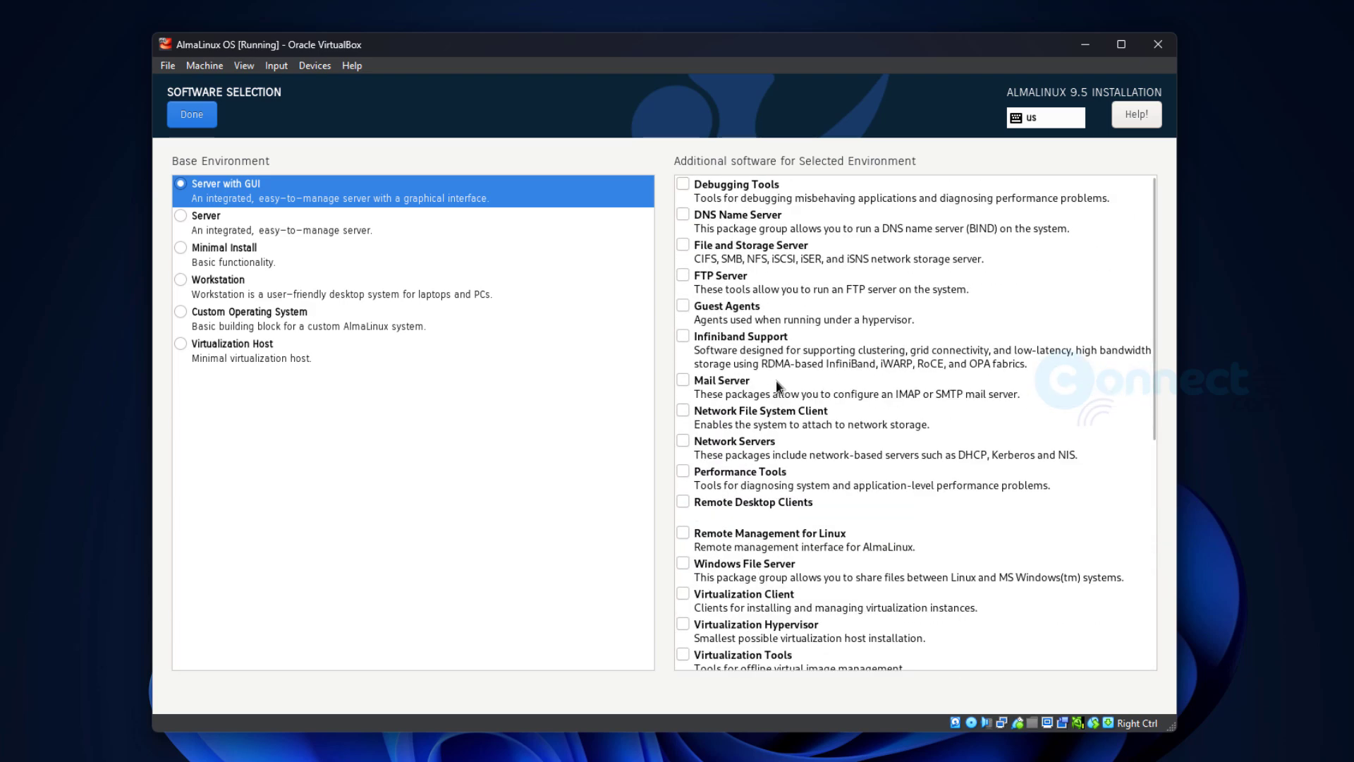
Set Workstation as the base environment without additional software and confirm the software selection
{"action": "left_click", "coordinate": [199, 295]}
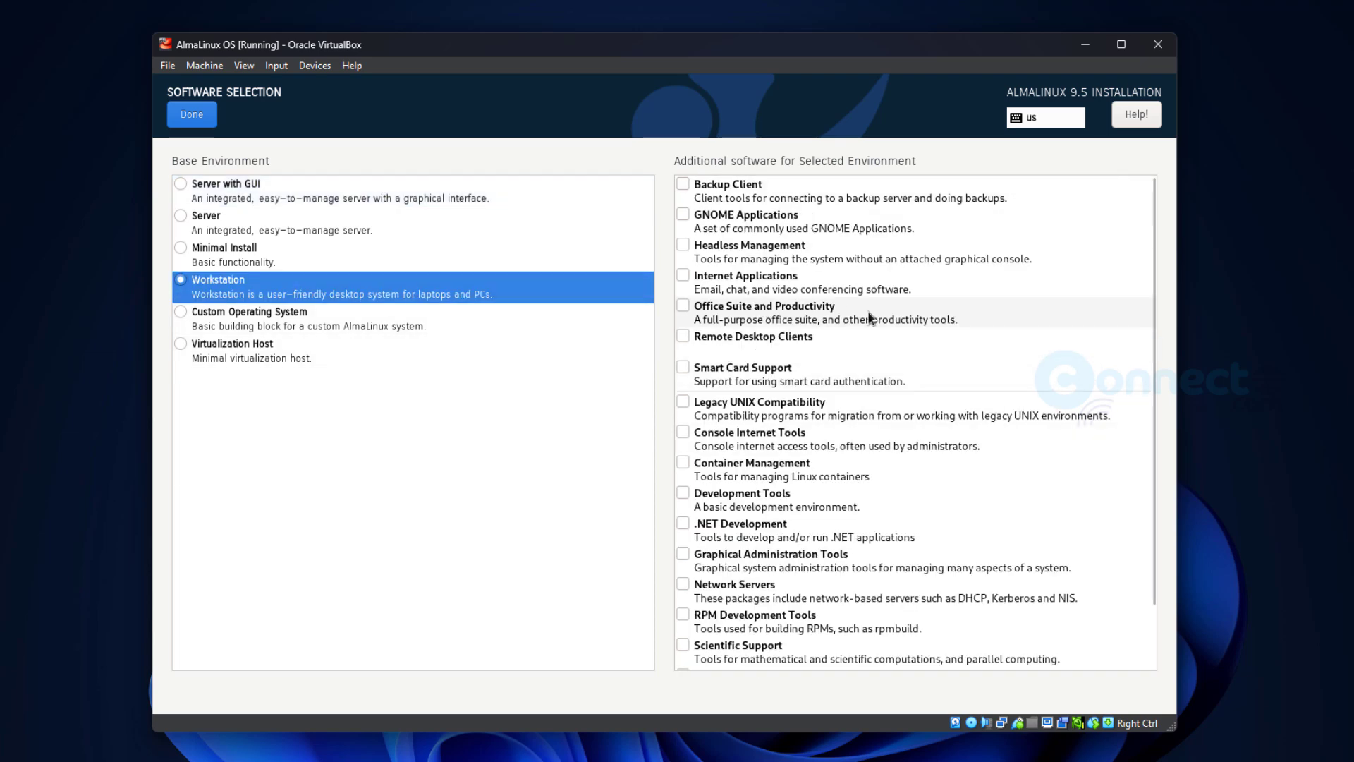
{"action": "scroll", "coordinate": [915, 342], "scroll_direction": "down", "scroll_amount": 1}
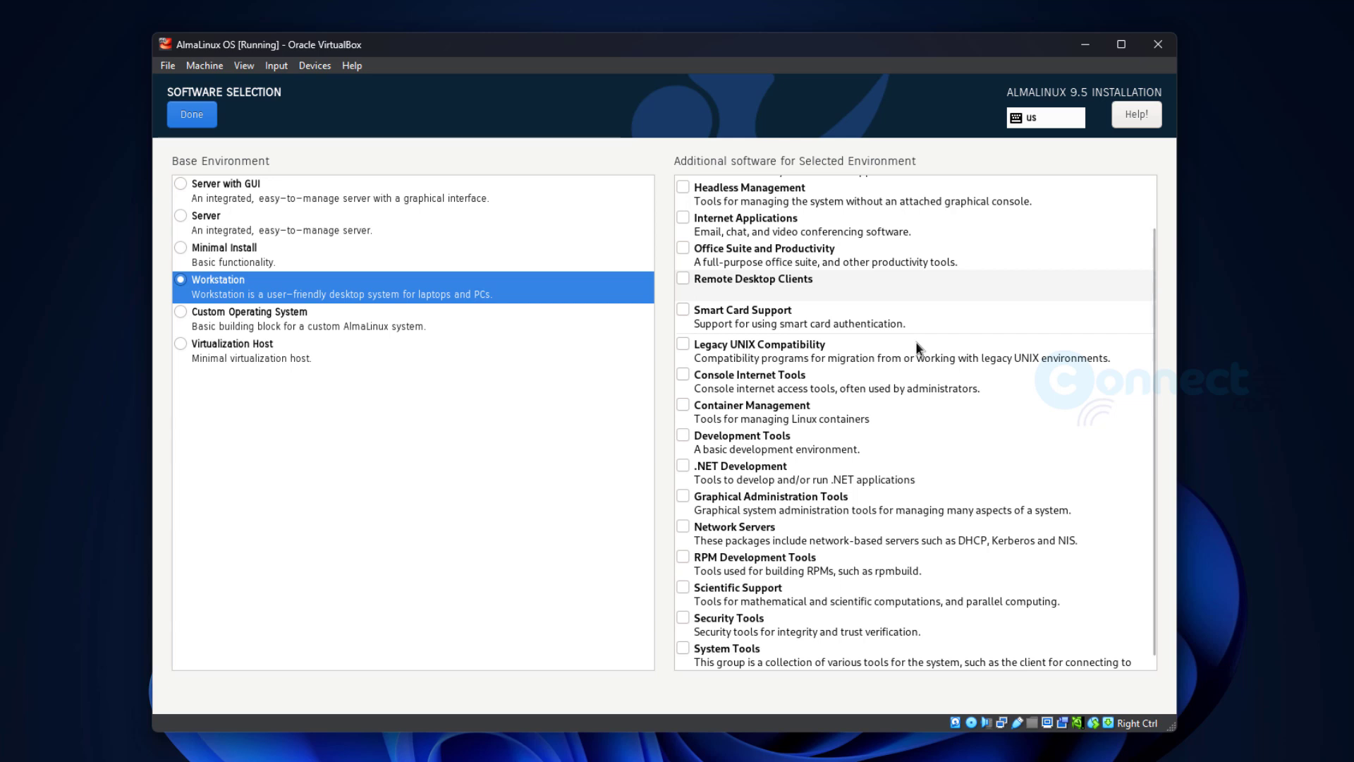
{"action": "scroll", "coordinate": [917, 347], "scroll_direction": "down", "scroll_amount": 1}
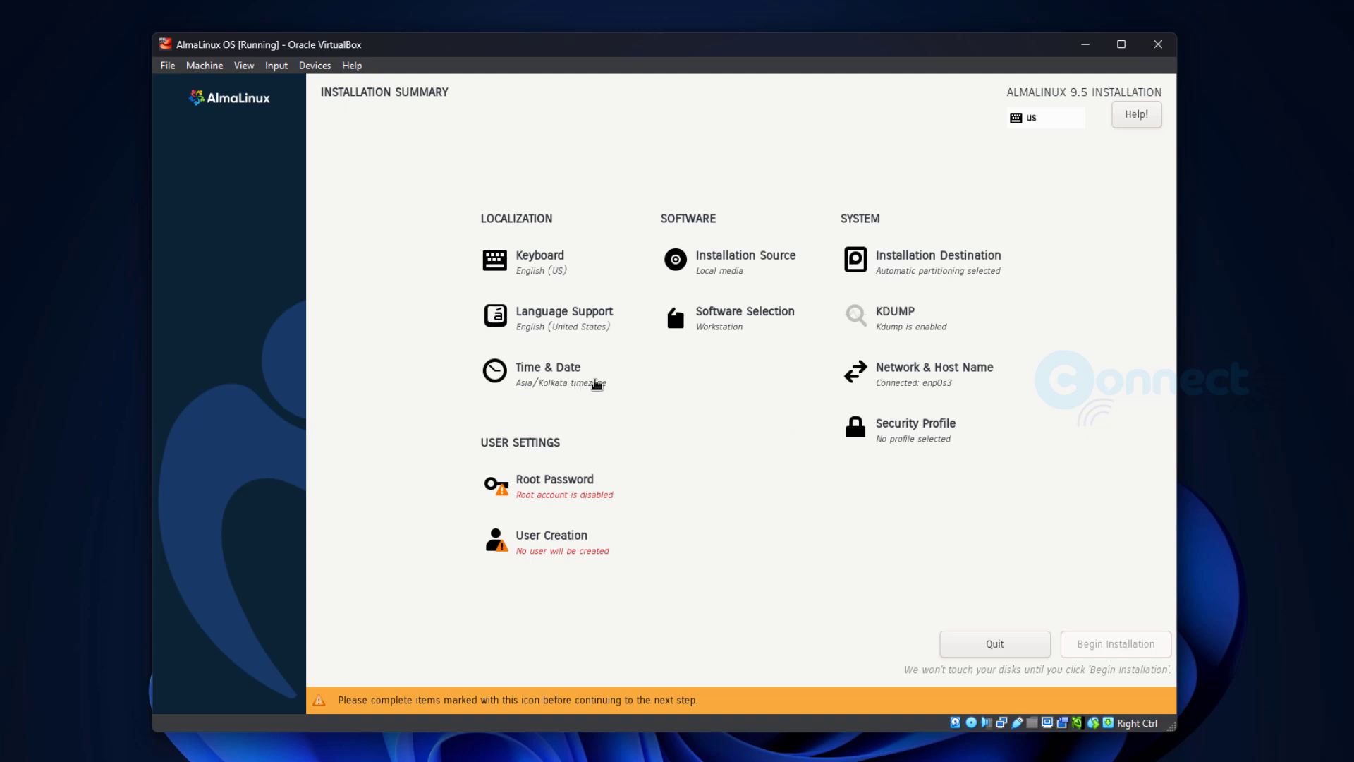
Review the time and date settings, and enter and confirm a password for the root account
{"action": "left_click", "coordinate": [549, 380]}
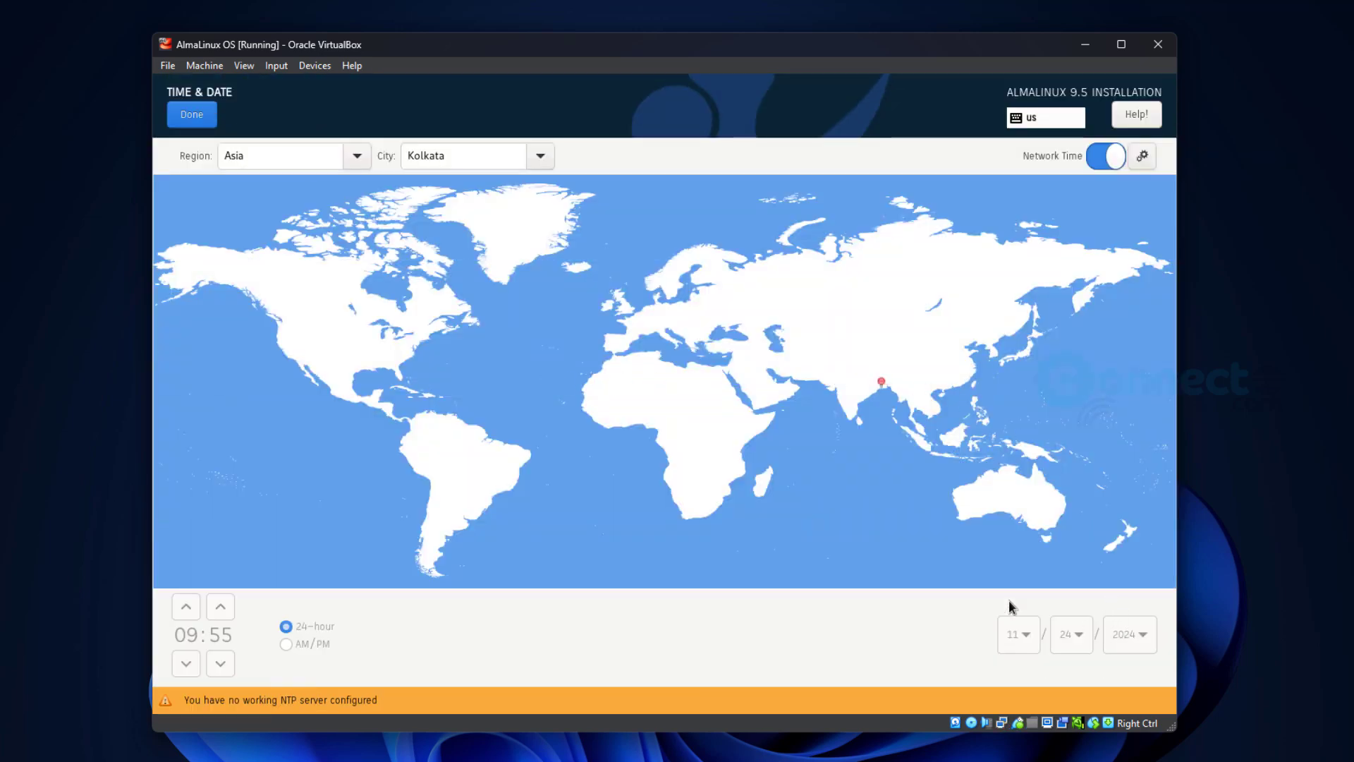
{"action": "left_click", "coordinate": [187, 120]}
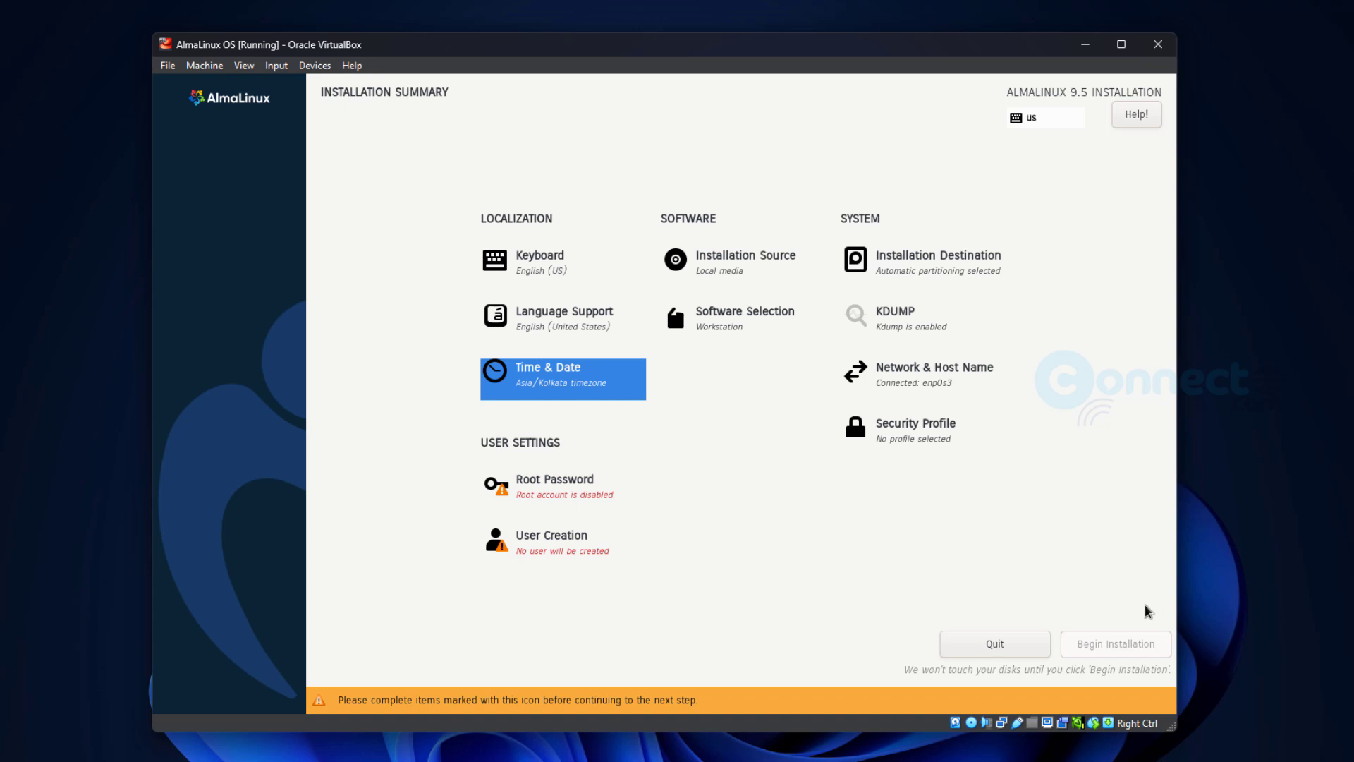
{"action": "left_click", "coordinate": [560, 488]}
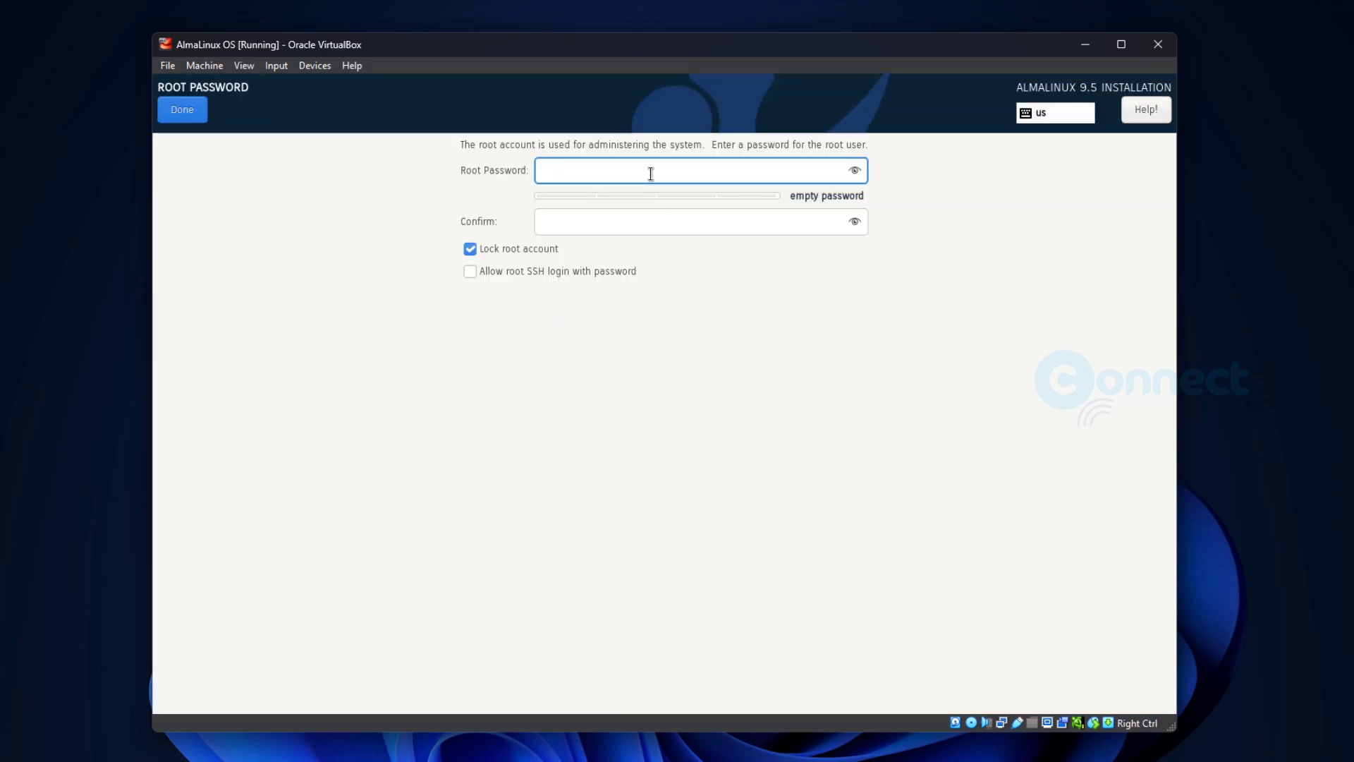
{"action": "type", "text": "•••••"}
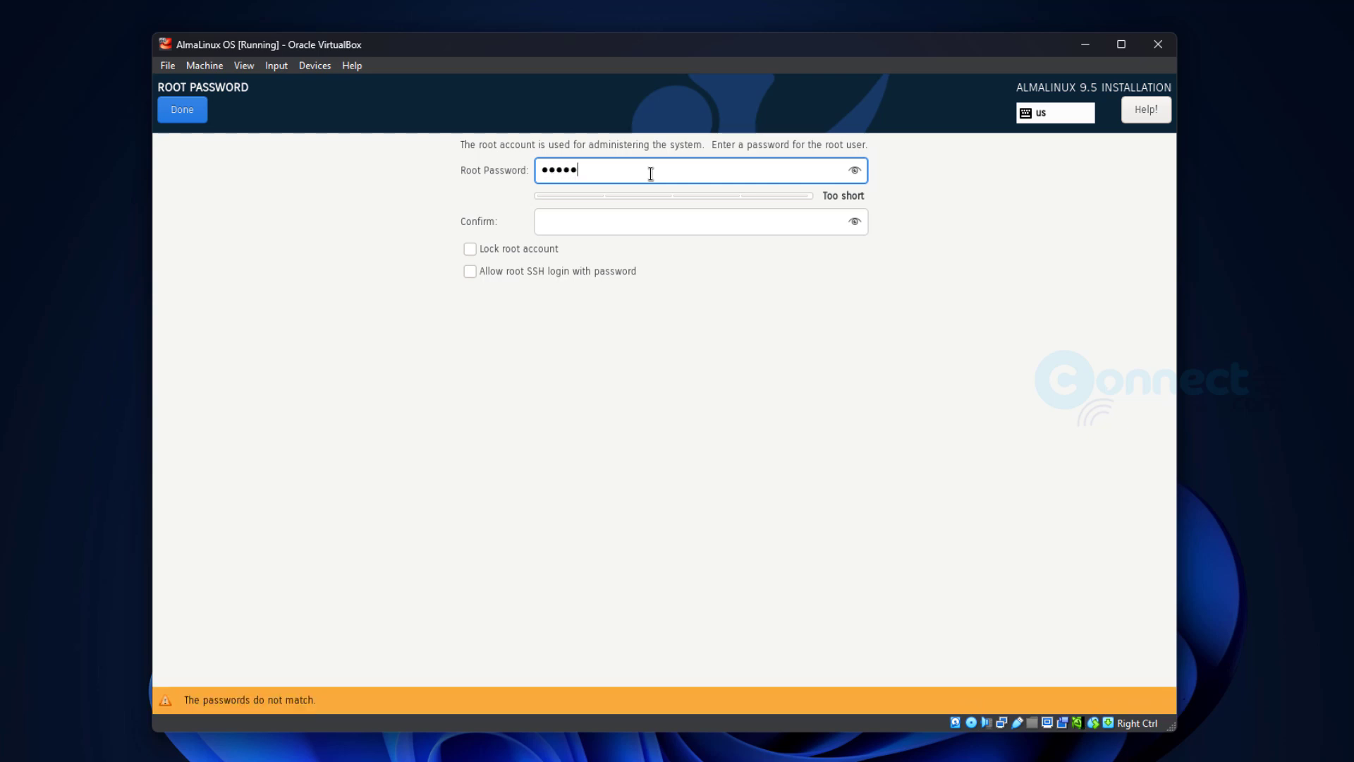
{"action": "type", "text": "•••"}
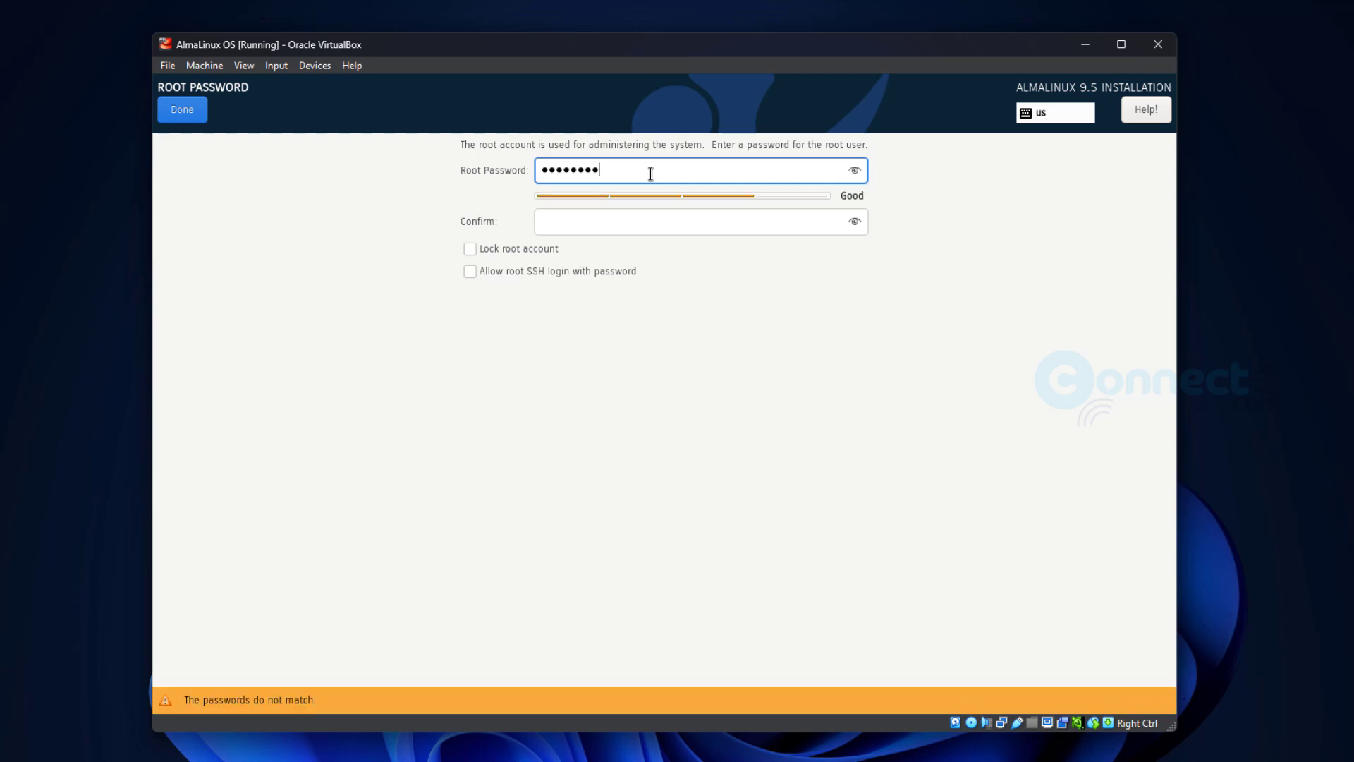
{"action": "key", "text": "Tab"}
{"action": "type", "text": "••"}
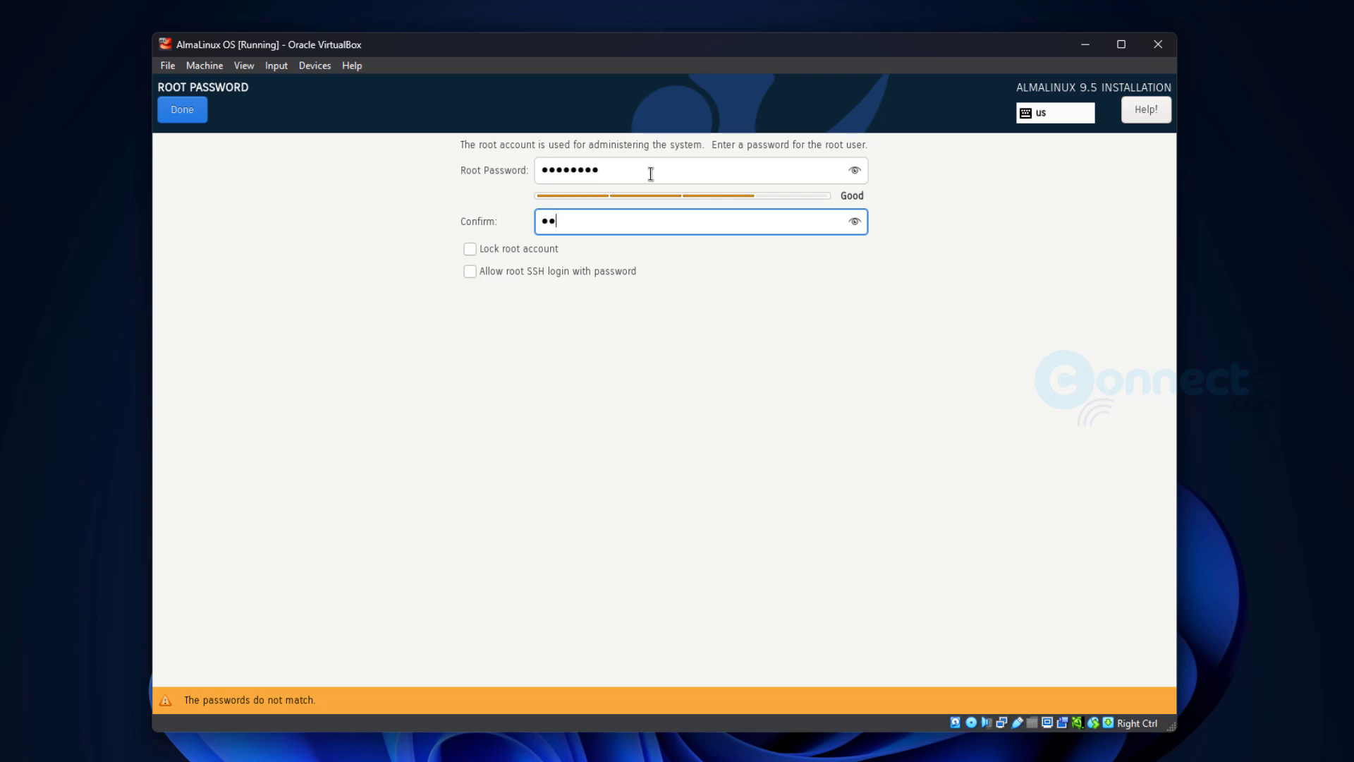
{"action": "type", "text": "••••••"}
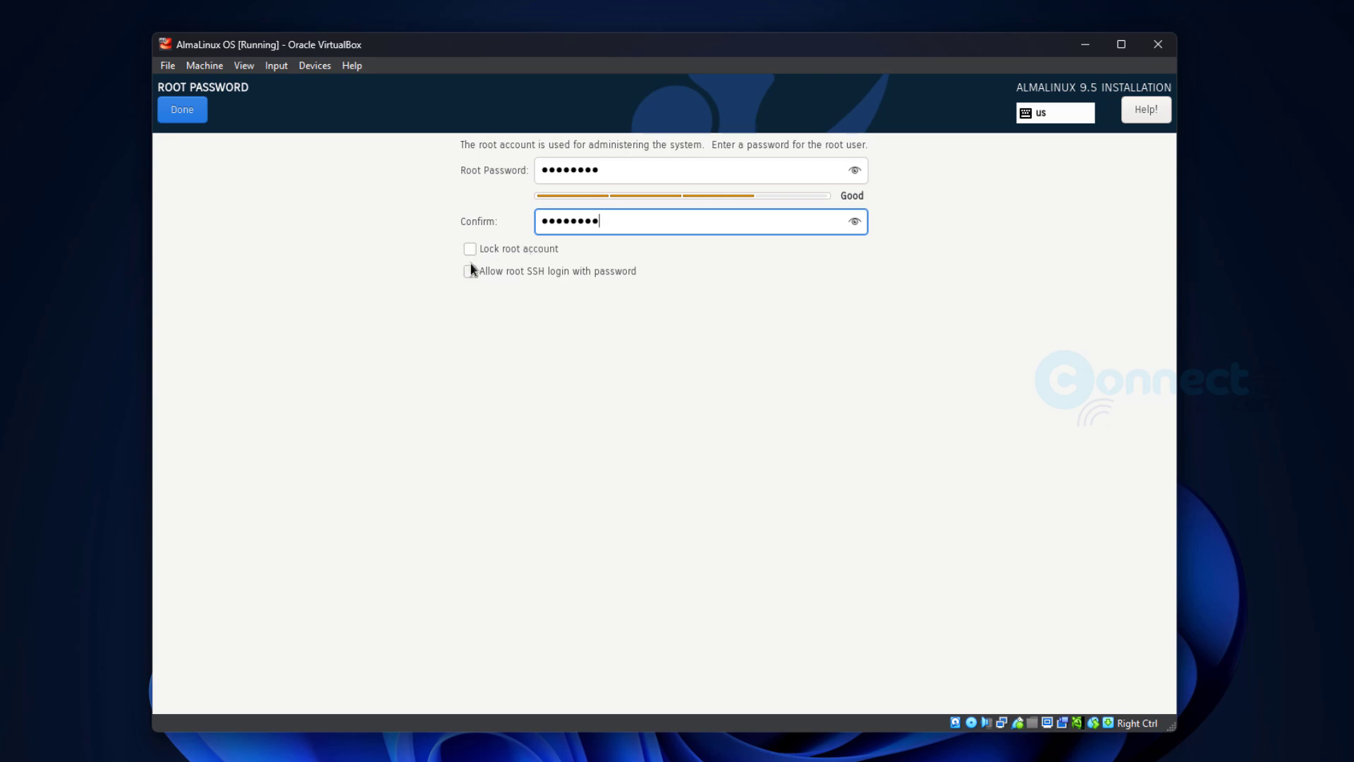
{"action": "left_click", "coordinate": [195, 112]}
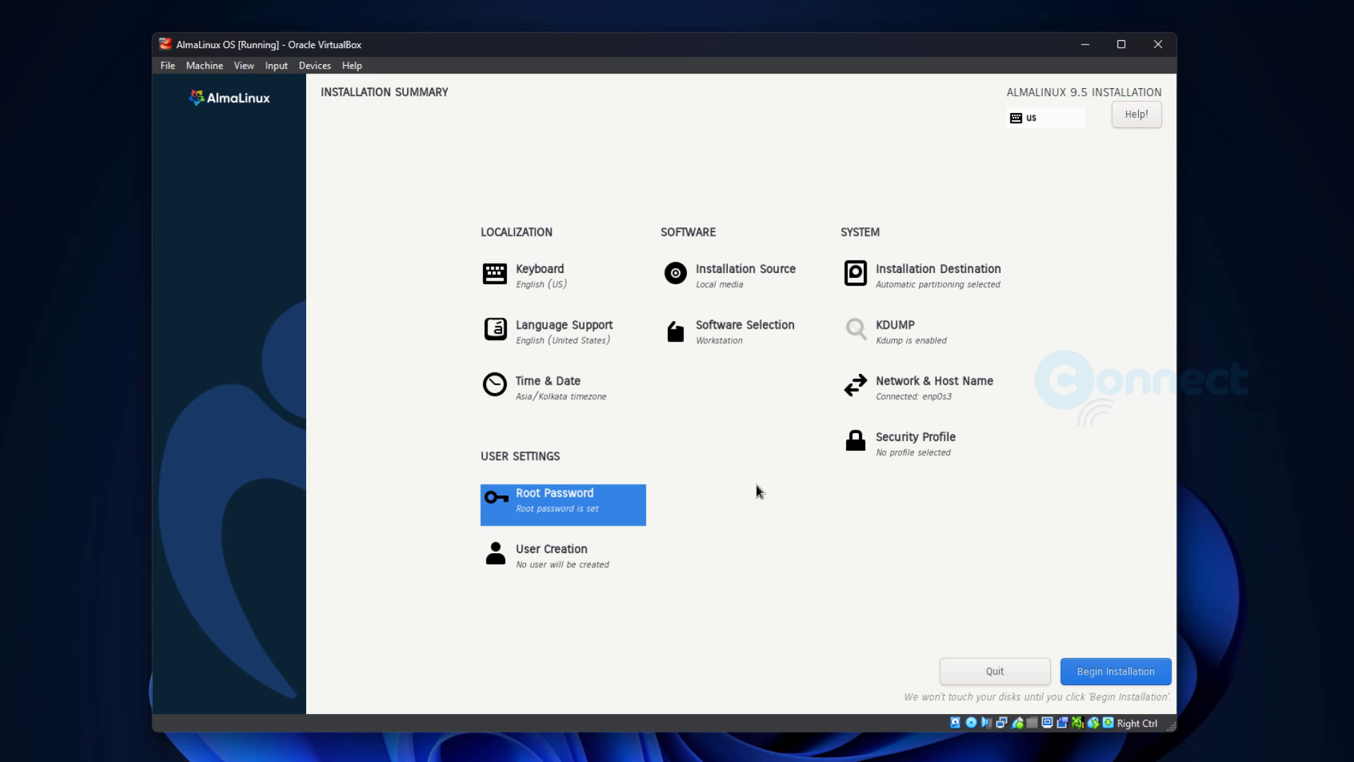
Create a standard user account by entering the user's full name and entering and confirming the account password
{"action": "left_click", "coordinate": [557, 562]}
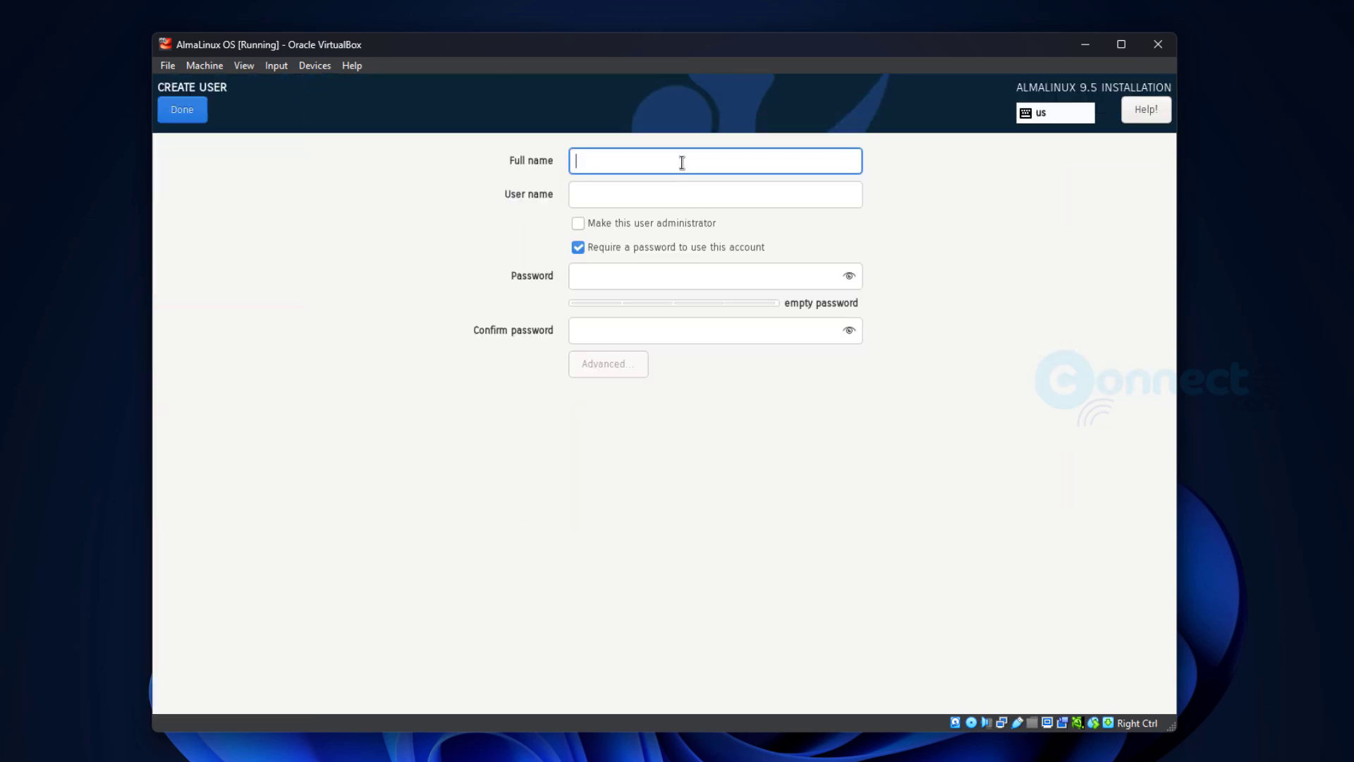
{"action": "type", "text": "manikandan"}
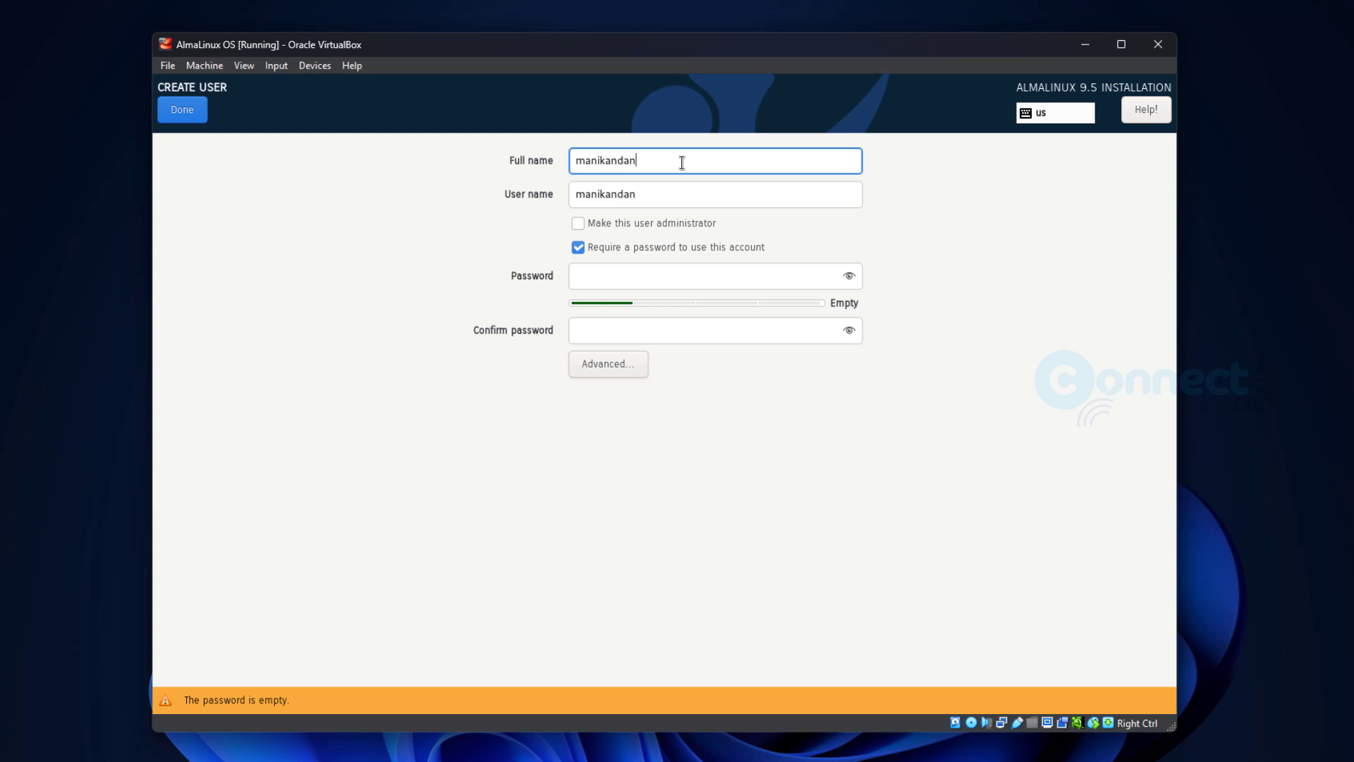
{"action": "key", "text": "Tab"}
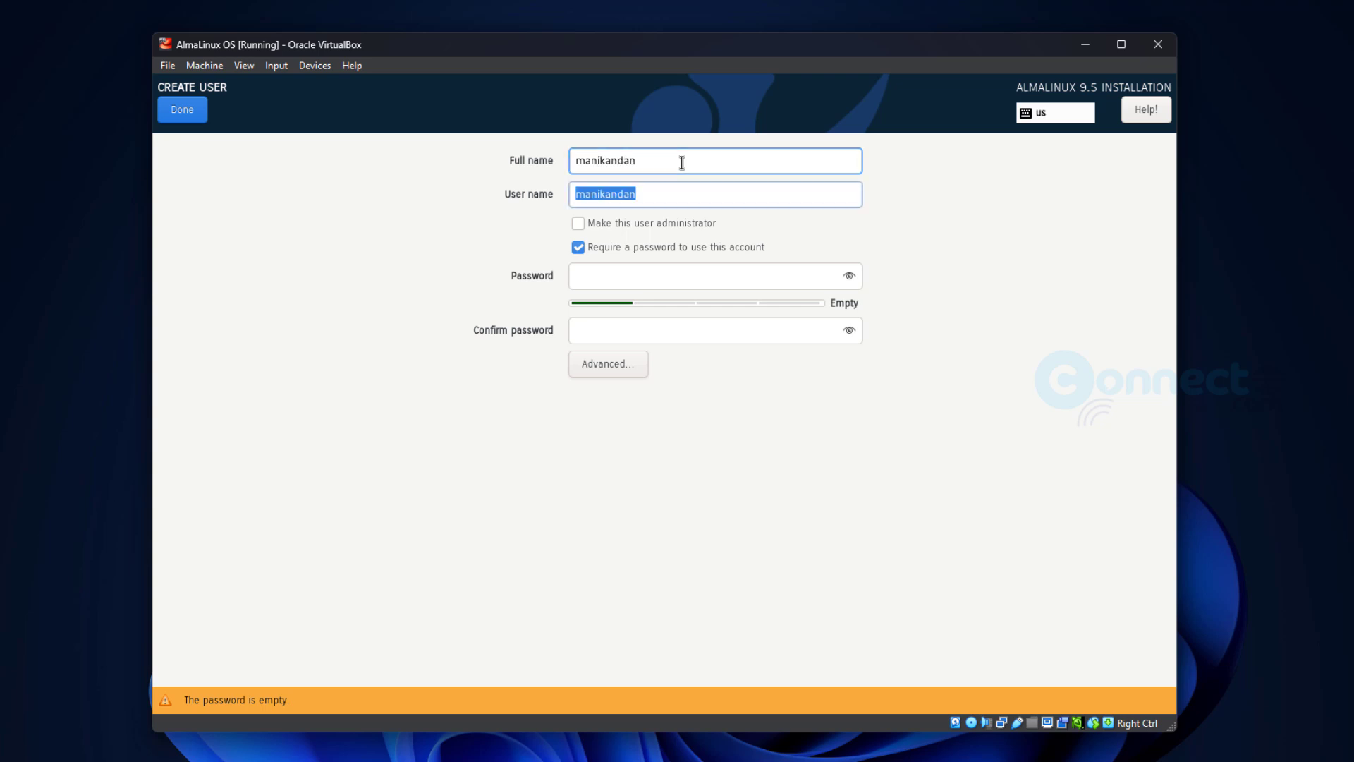
{"action": "key", "text": "Tab"}
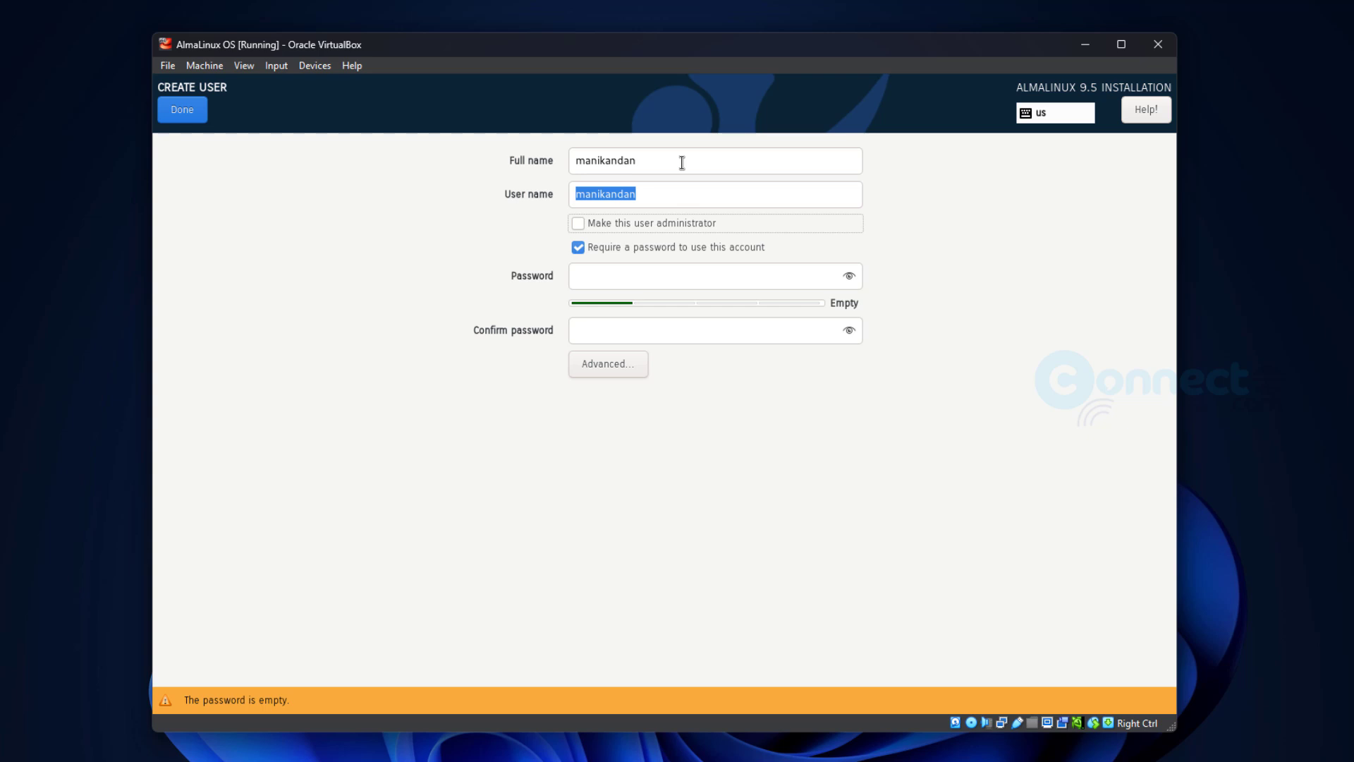
{"action": "key", "text": "Tab"}
{"action": "key", "text": "Tab"}
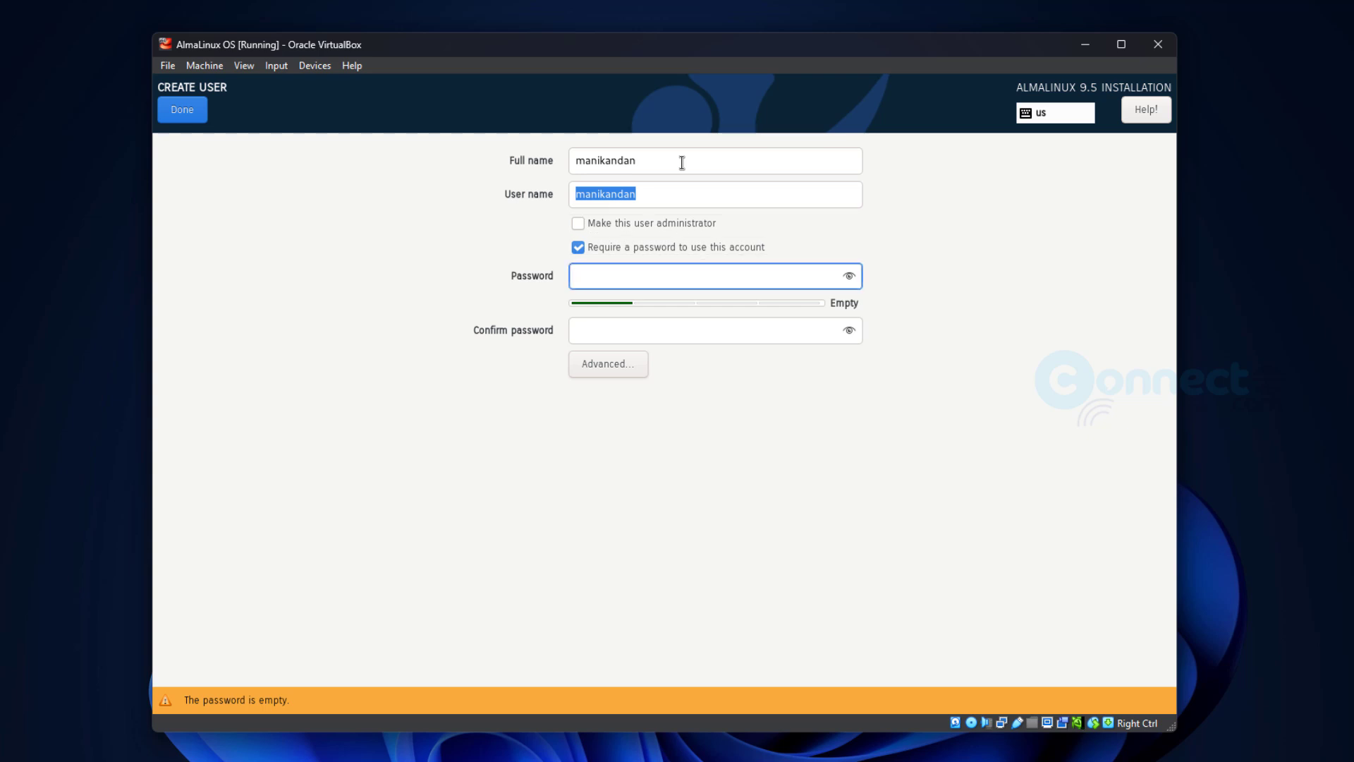
{"action": "type", "text": "•••••"}
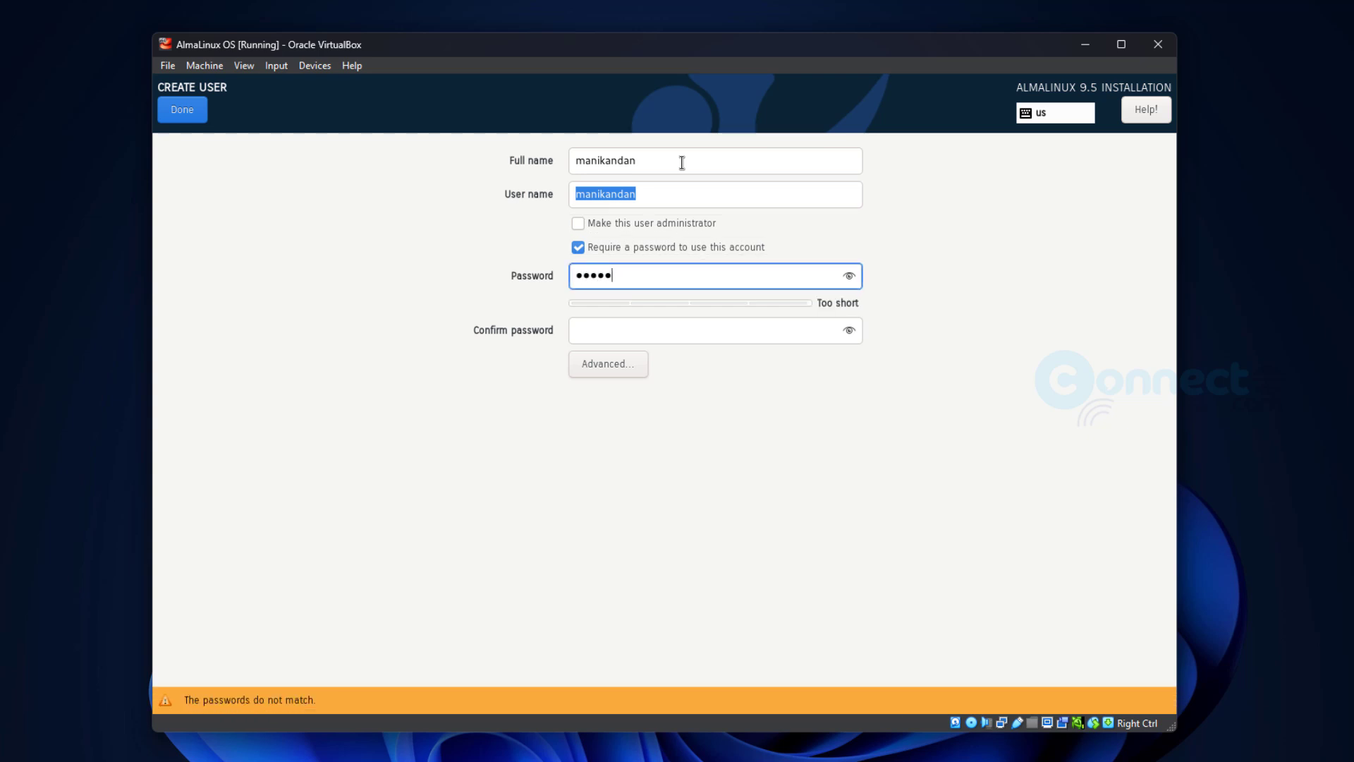
{"action": "type", "text": "•••"}
{"action": "key", "text": "Tab"}
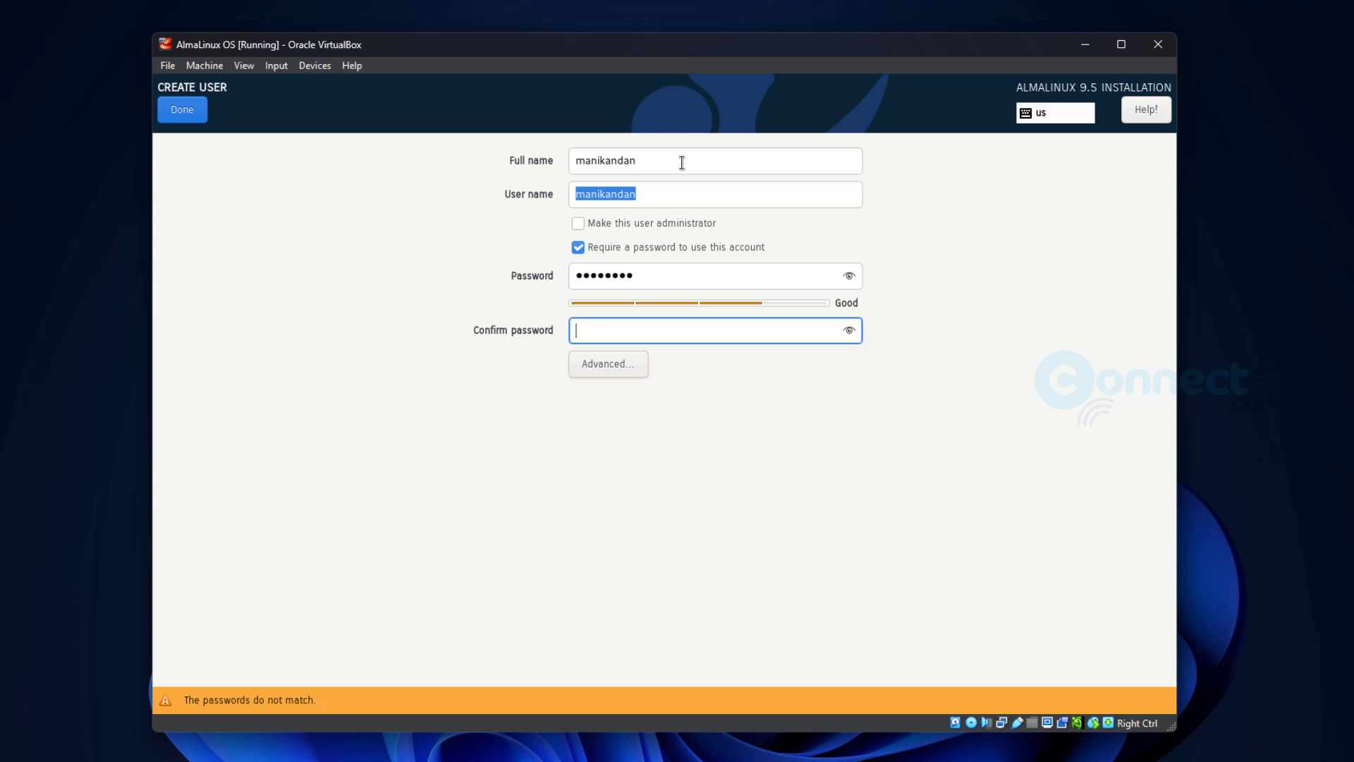
{"action": "type", "text": "••••••••"}
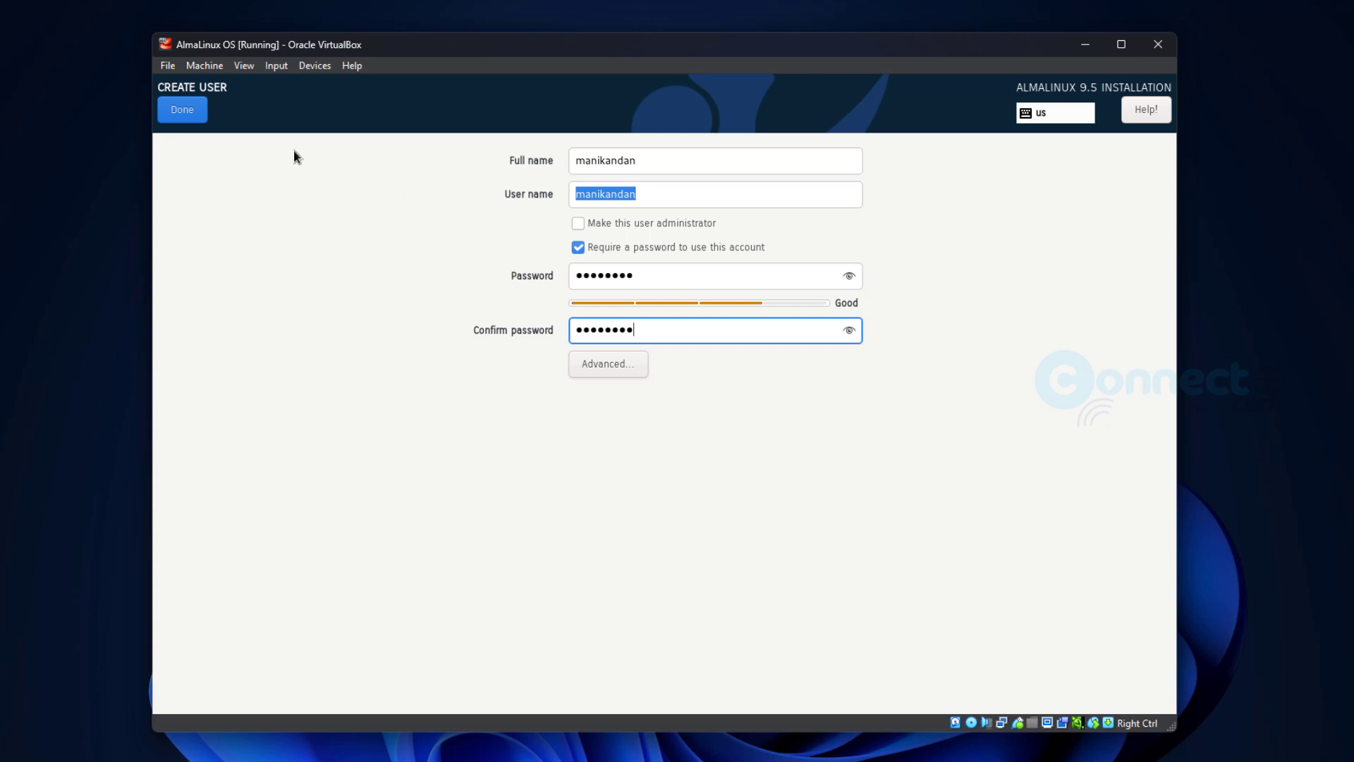
{"action": "left_click", "coordinate": [194, 116]}
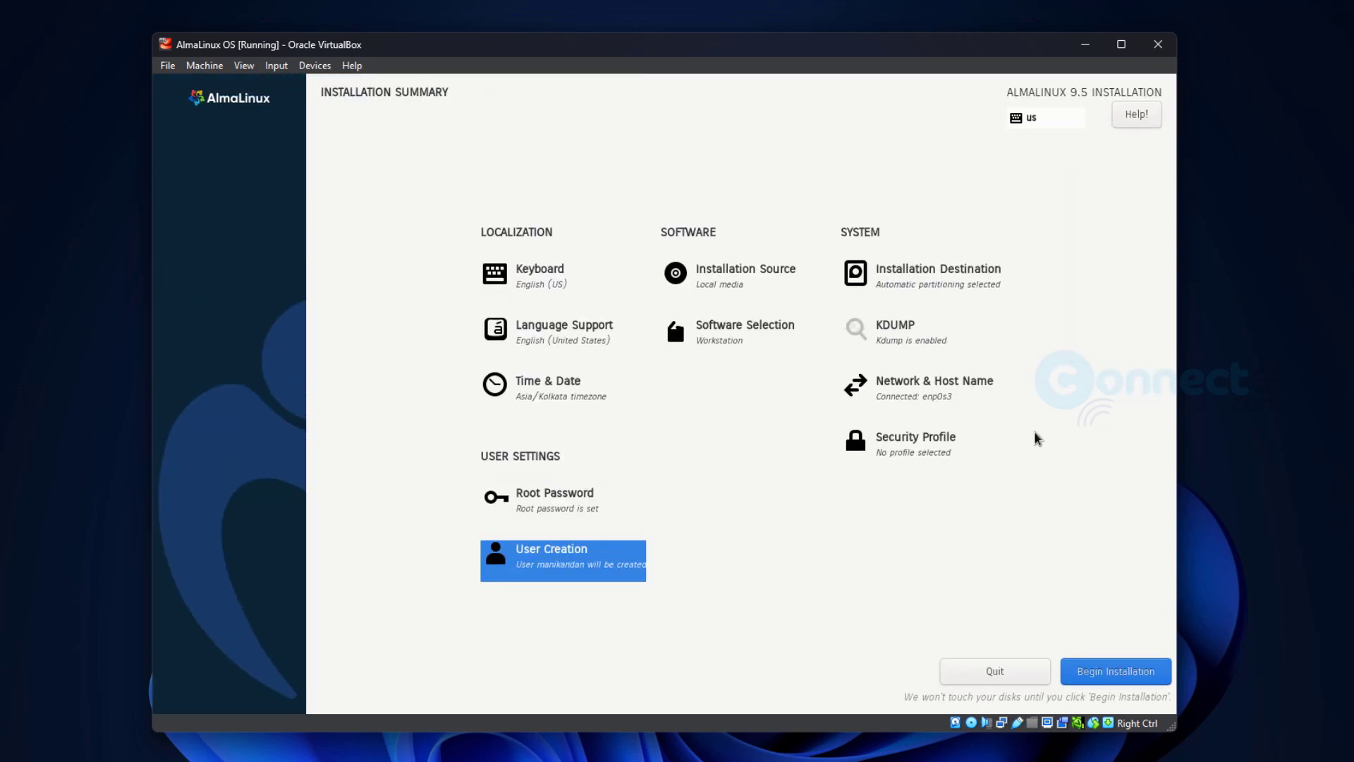
Begin the AlmaLinux installation and reboot the system once it has completed
{"action": "left_click", "coordinate": [1110, 673]}
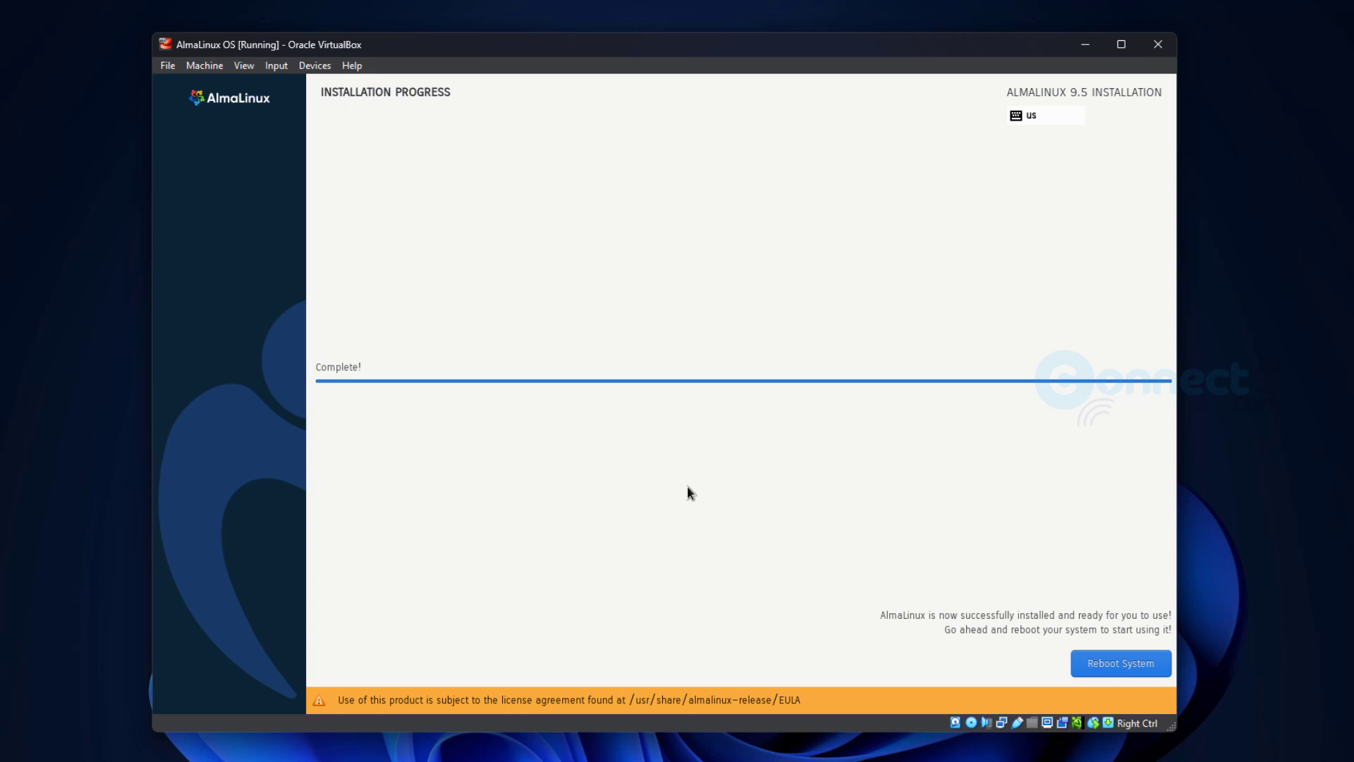
{"action": "left_click", "coordinate": [1114, 671]}
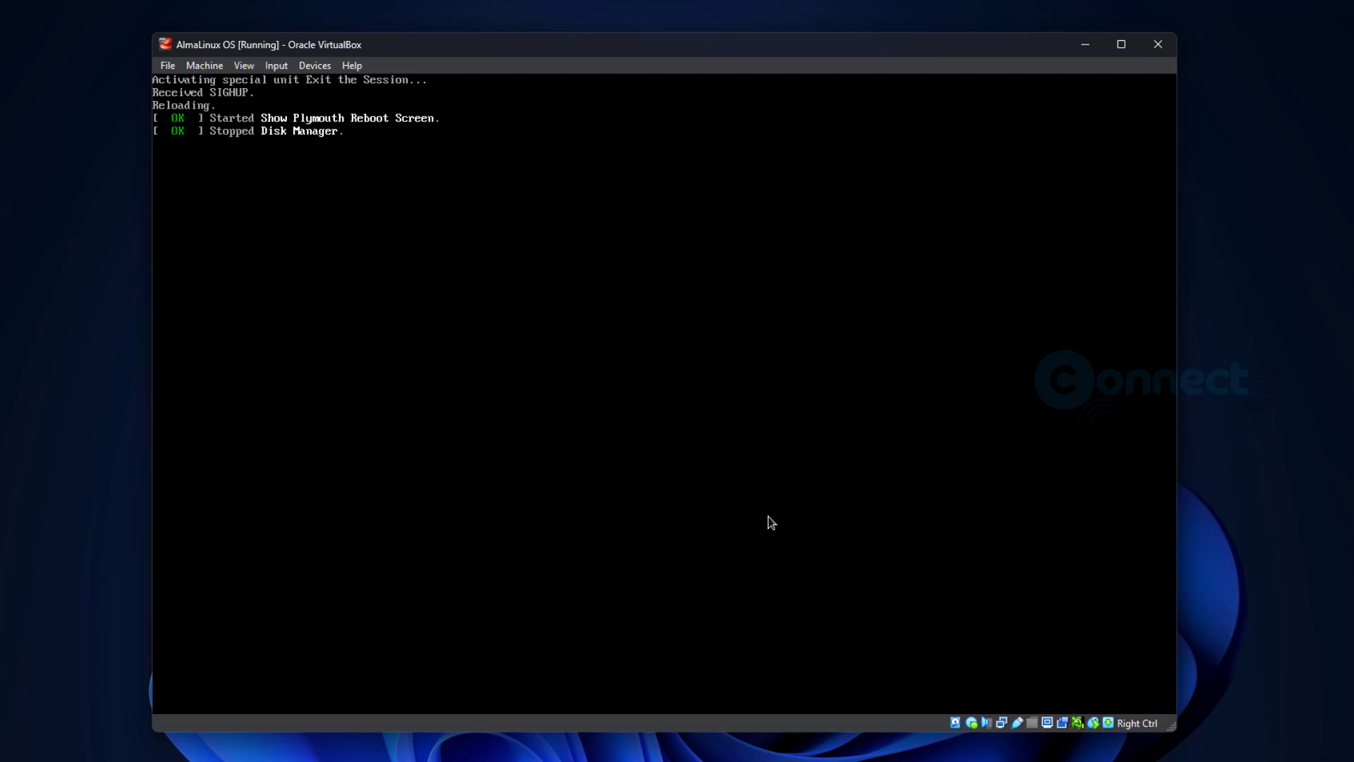
Remove the installation disk from the virtual machine's optical drive and check the optical drive options again
{"action": "left_click", "coordinate": [310, 68]}
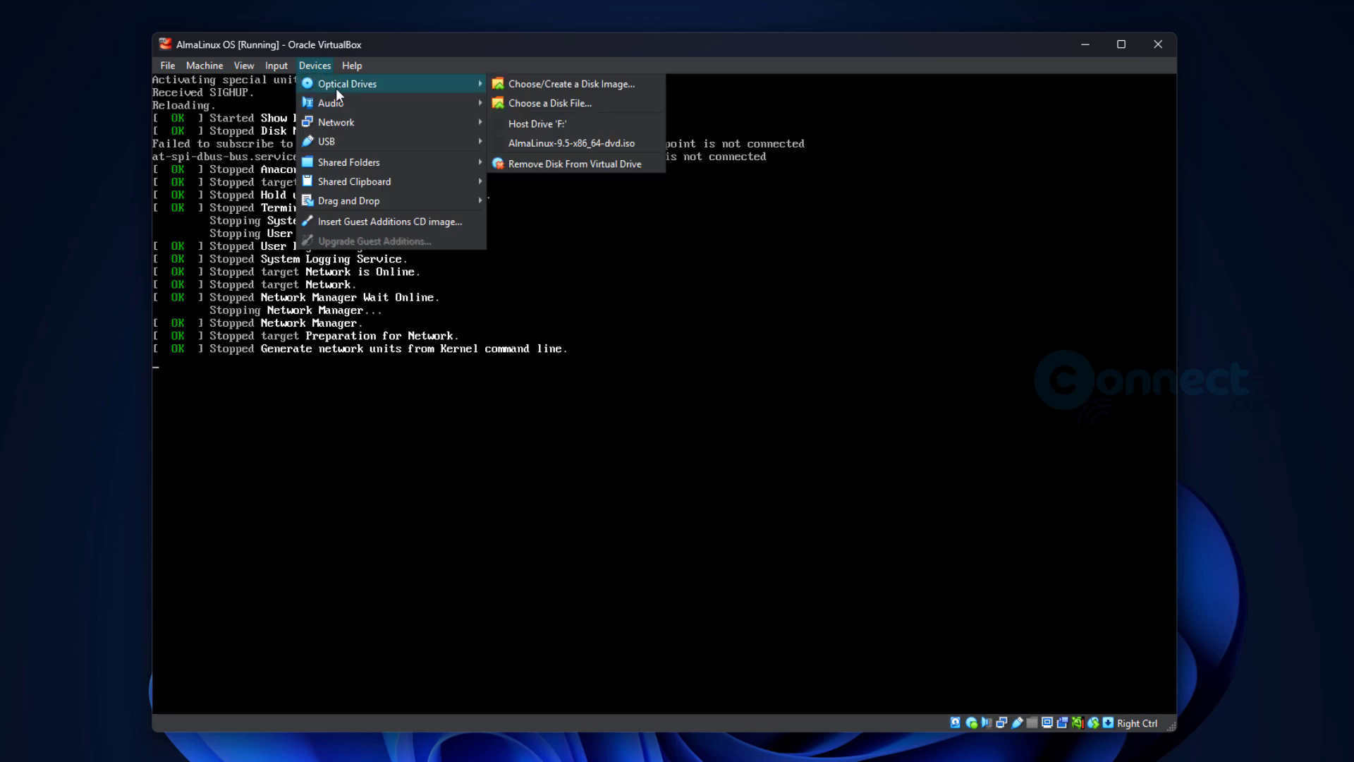
{"action": "mouse_move", "coordinate": [329, 78]}
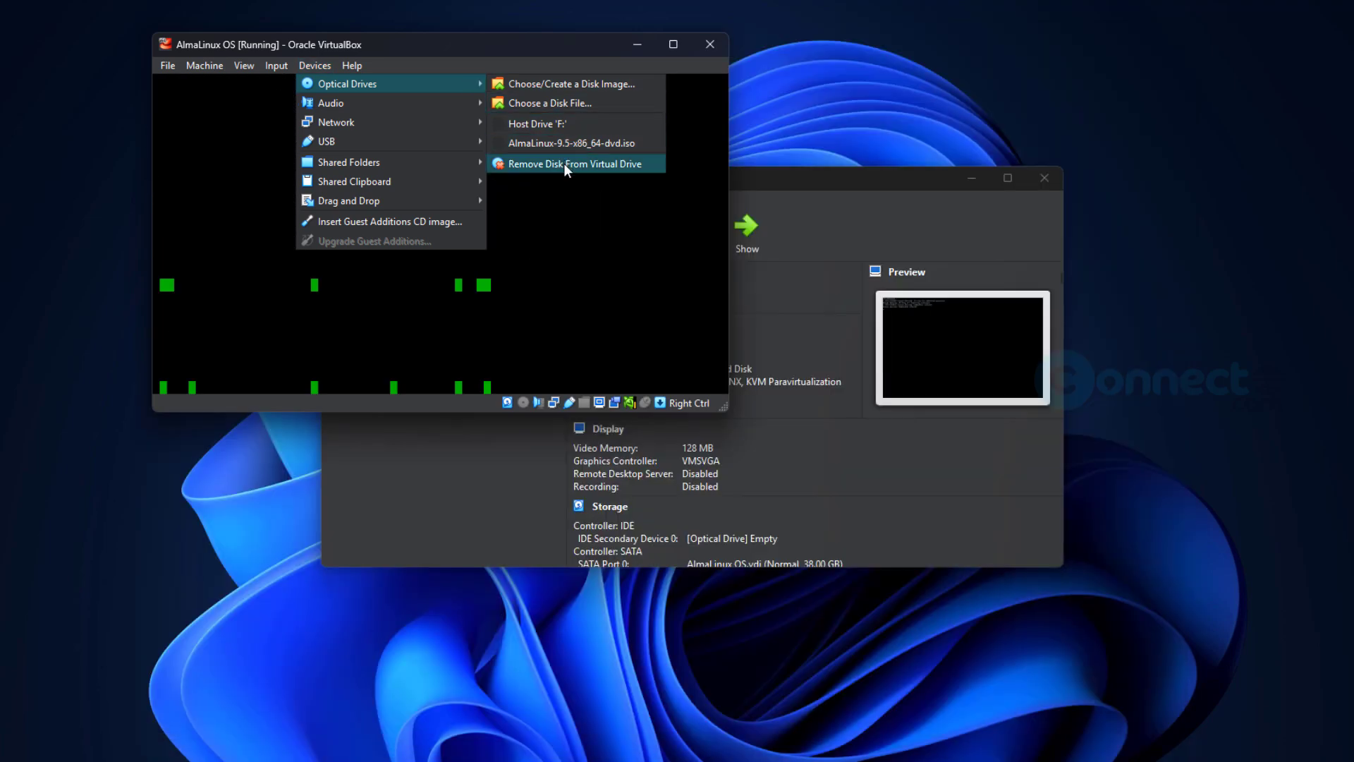
{"action": "left_click", "coordinate": [564, 164]}
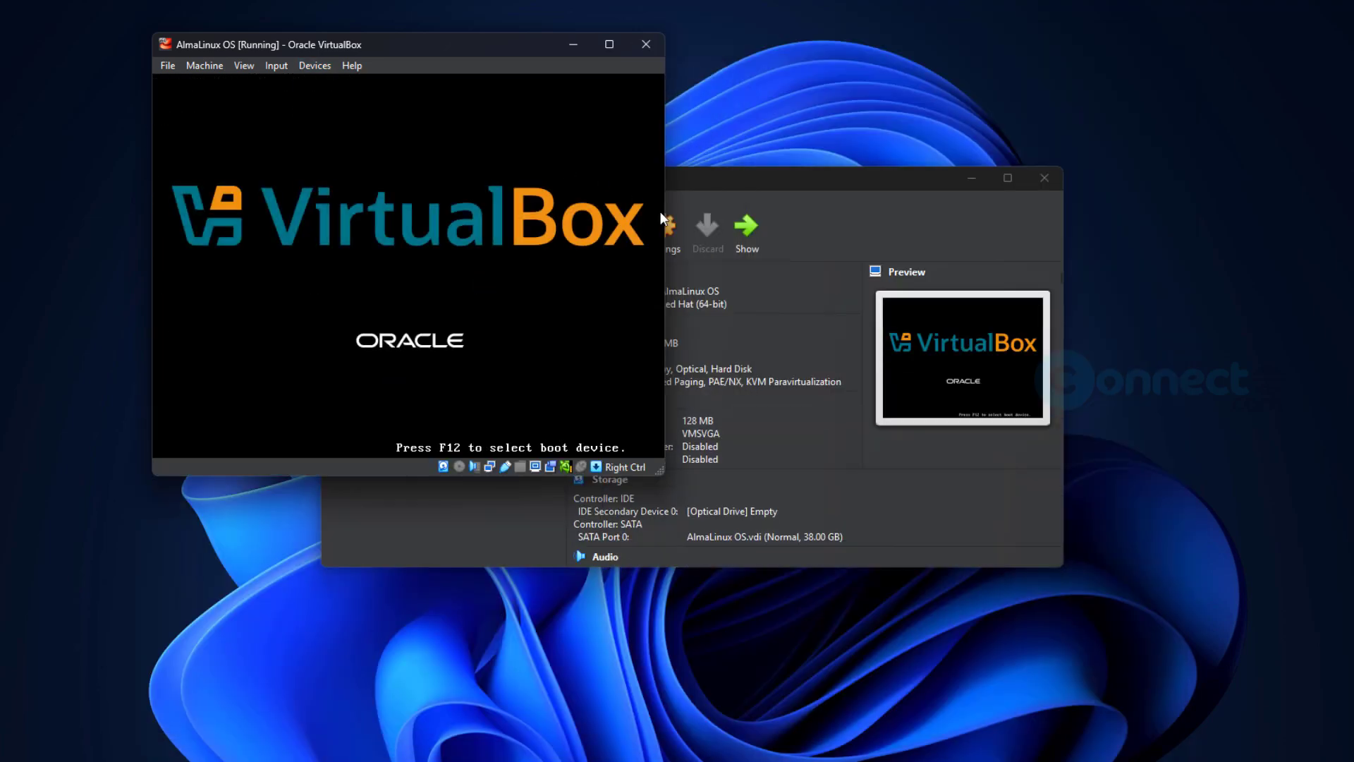
{"action": "left_click", "coordinate": [315, 66]}
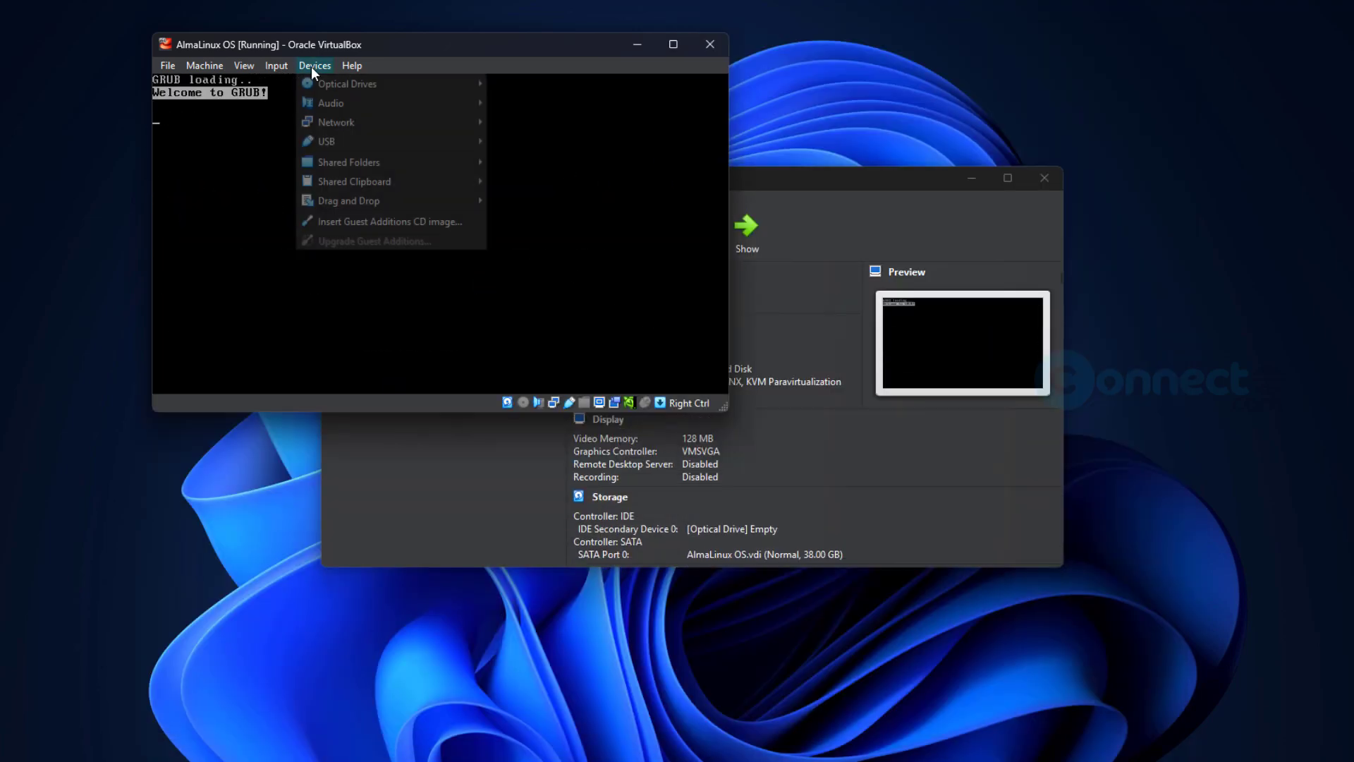
{"action": "mouse_move", "coordinate": [465, 84]}
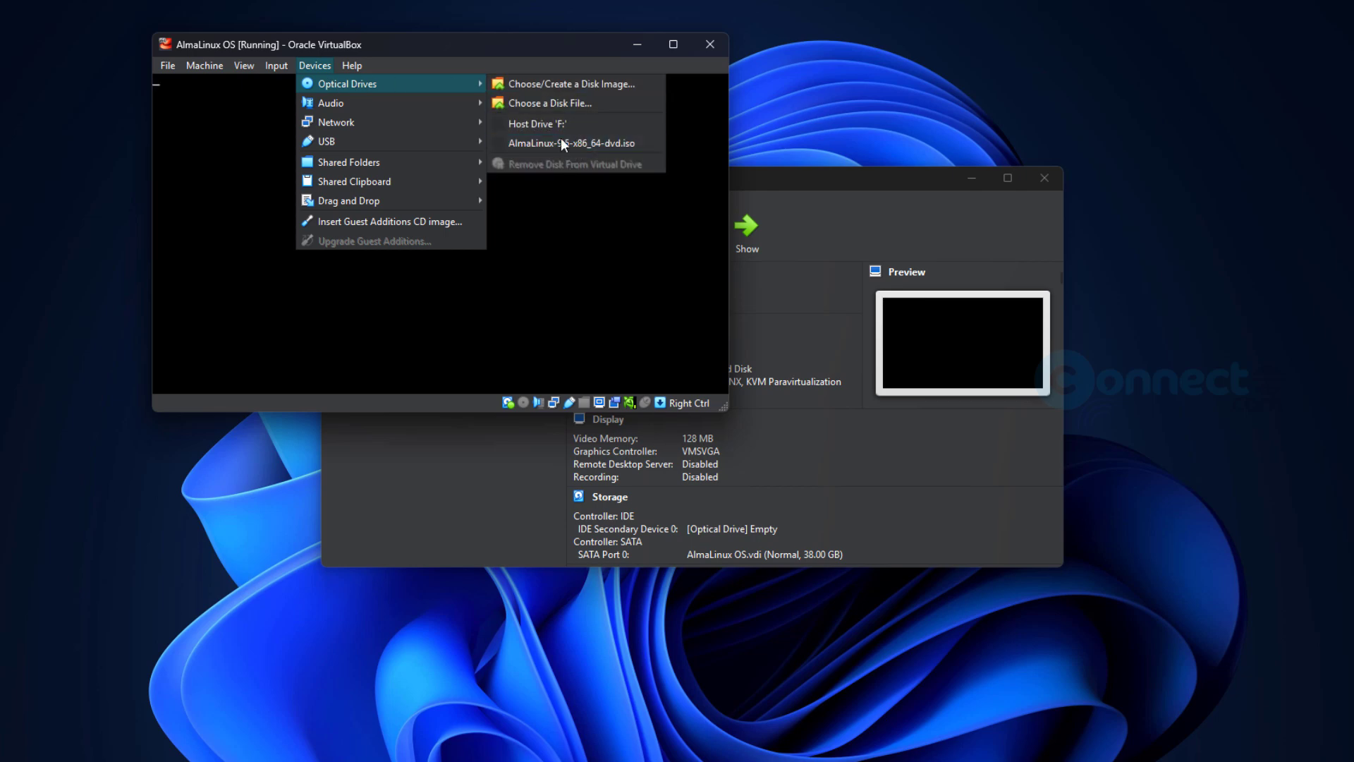
{"action": "left_click", "coordinate": [536, 44]}
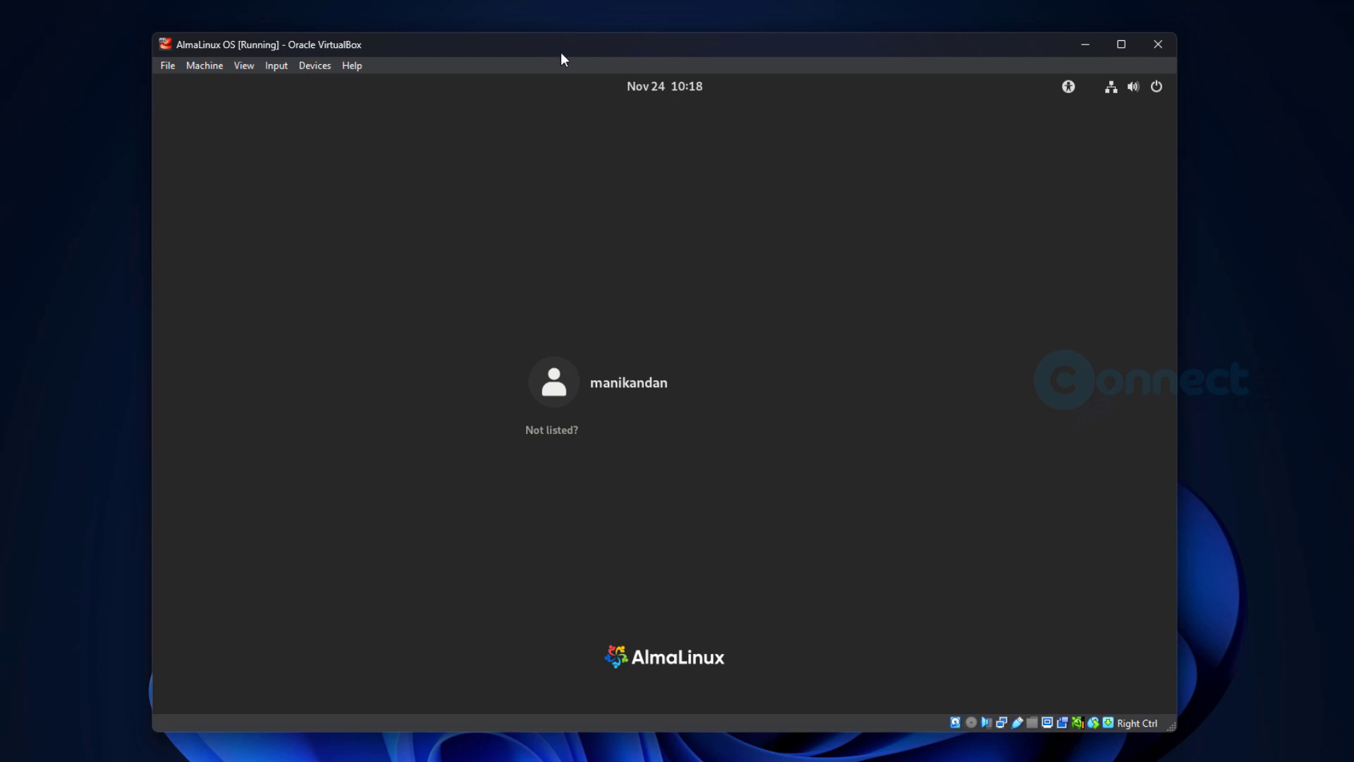
Log in to the created user account with its password, decline the welcome tour and go to the desktop
{"action": "left_click", "coordinate": [630, 385]}
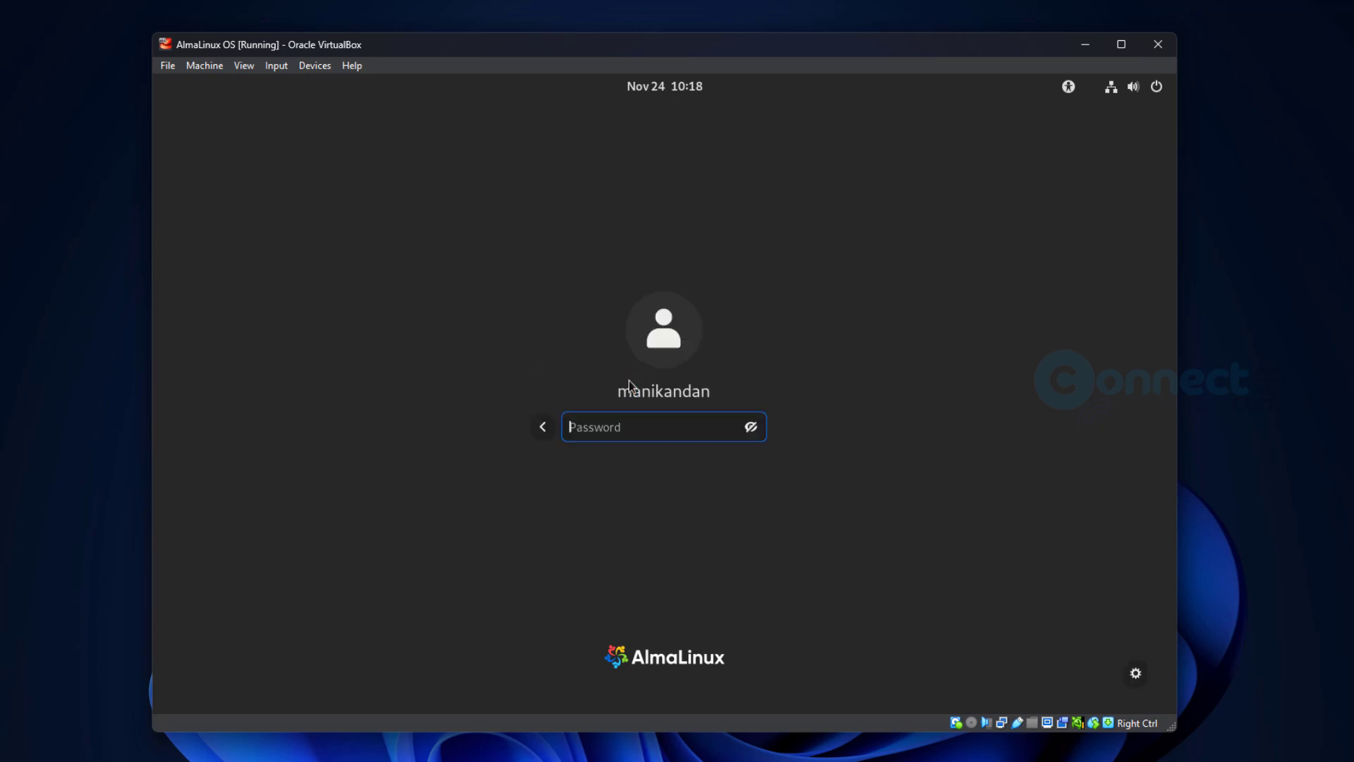
{"action": "type", "text": "••••••••"}
{"action": "key", "text": "Return"}
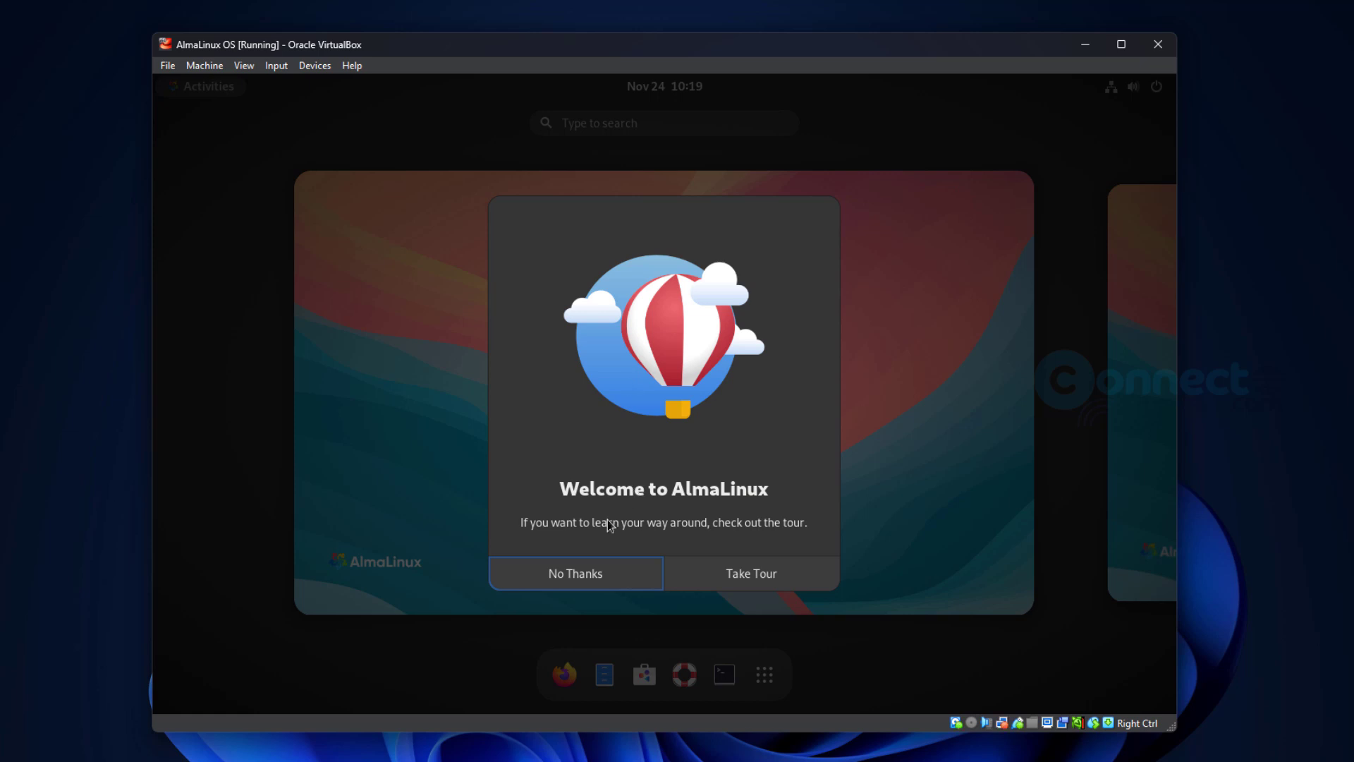
{"action": "left_click", "coordinate": [587, 584]}
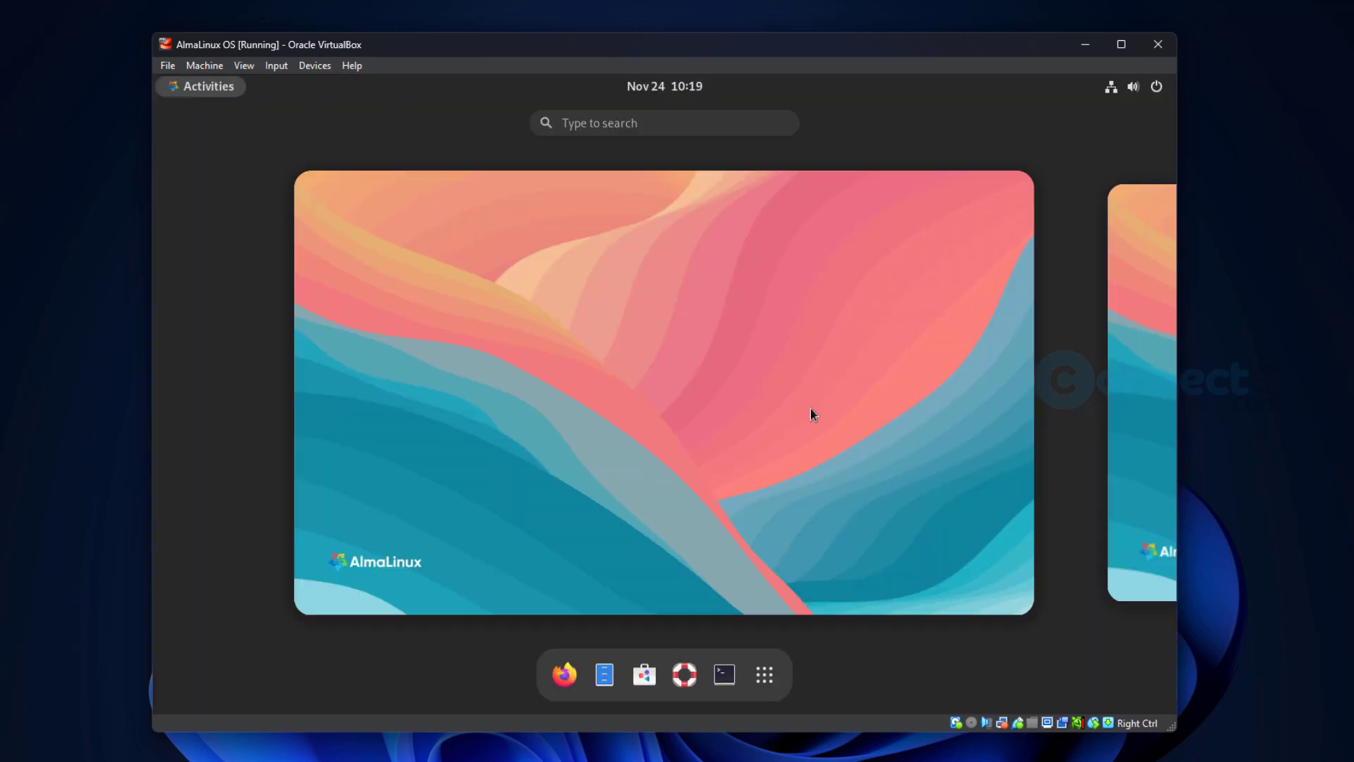
{"action": "left_click", "coordinate": [729, 353]}
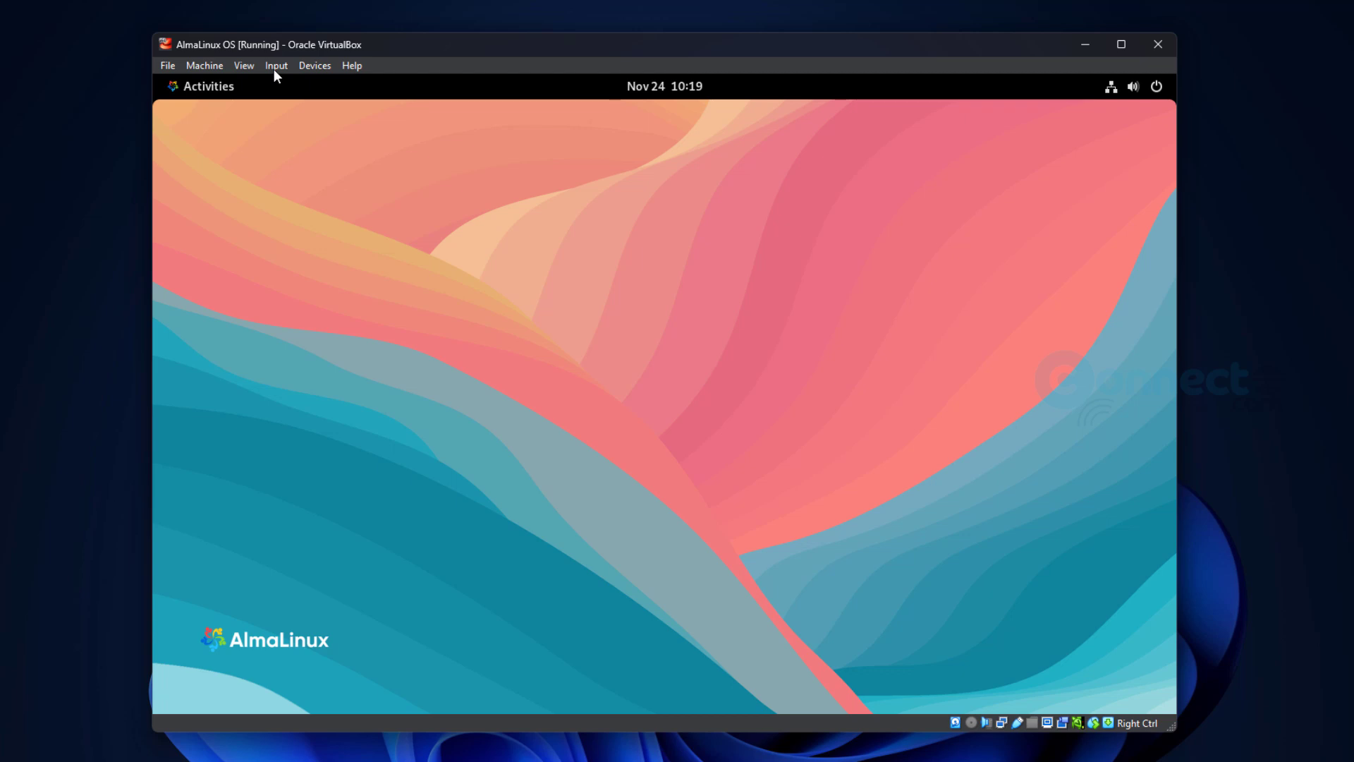
Switch the AlmaLinux virtual machine to full-screen mode and confirm the switch
{"action": "left_click", "coordinate": [240, 65]}
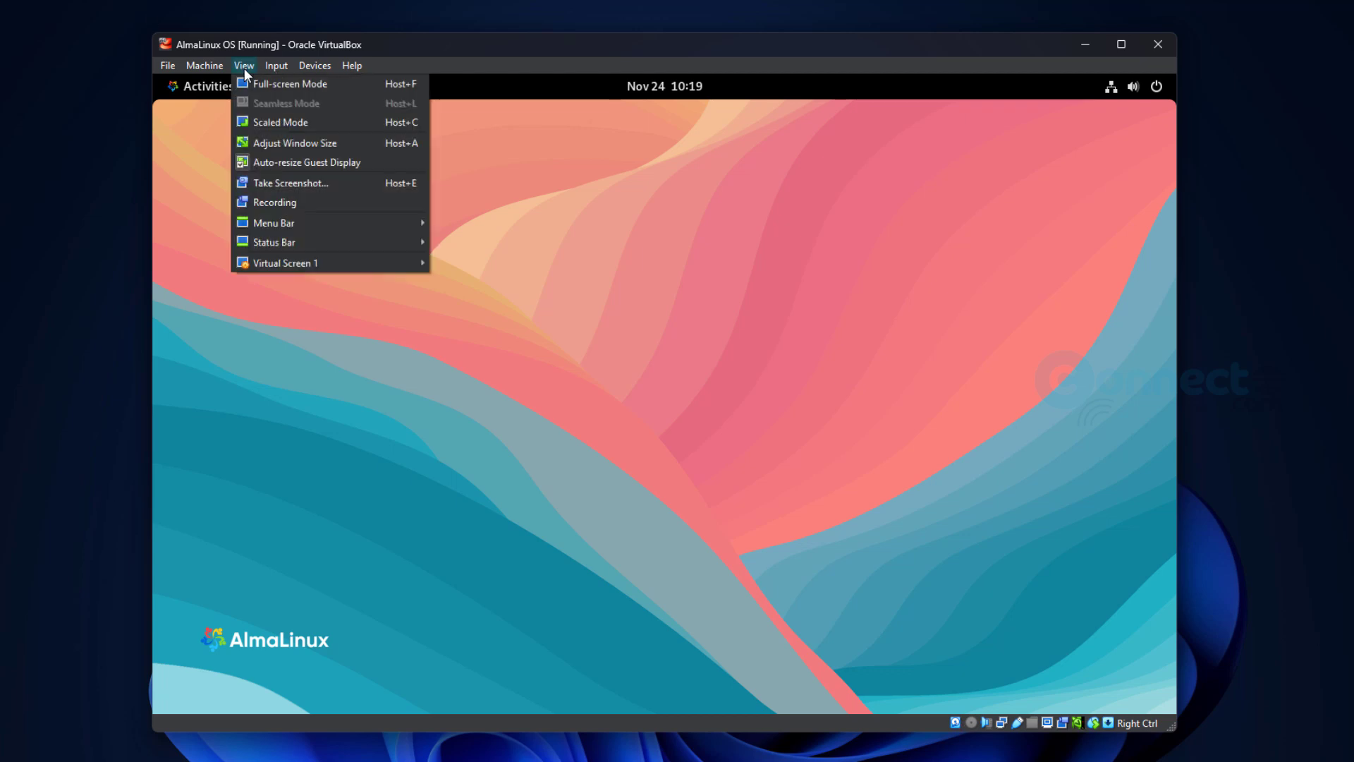
{"action": "left_click", "coordinate": [256, 83]}
{"action": "left_click", "coordinate": [619, 463]}
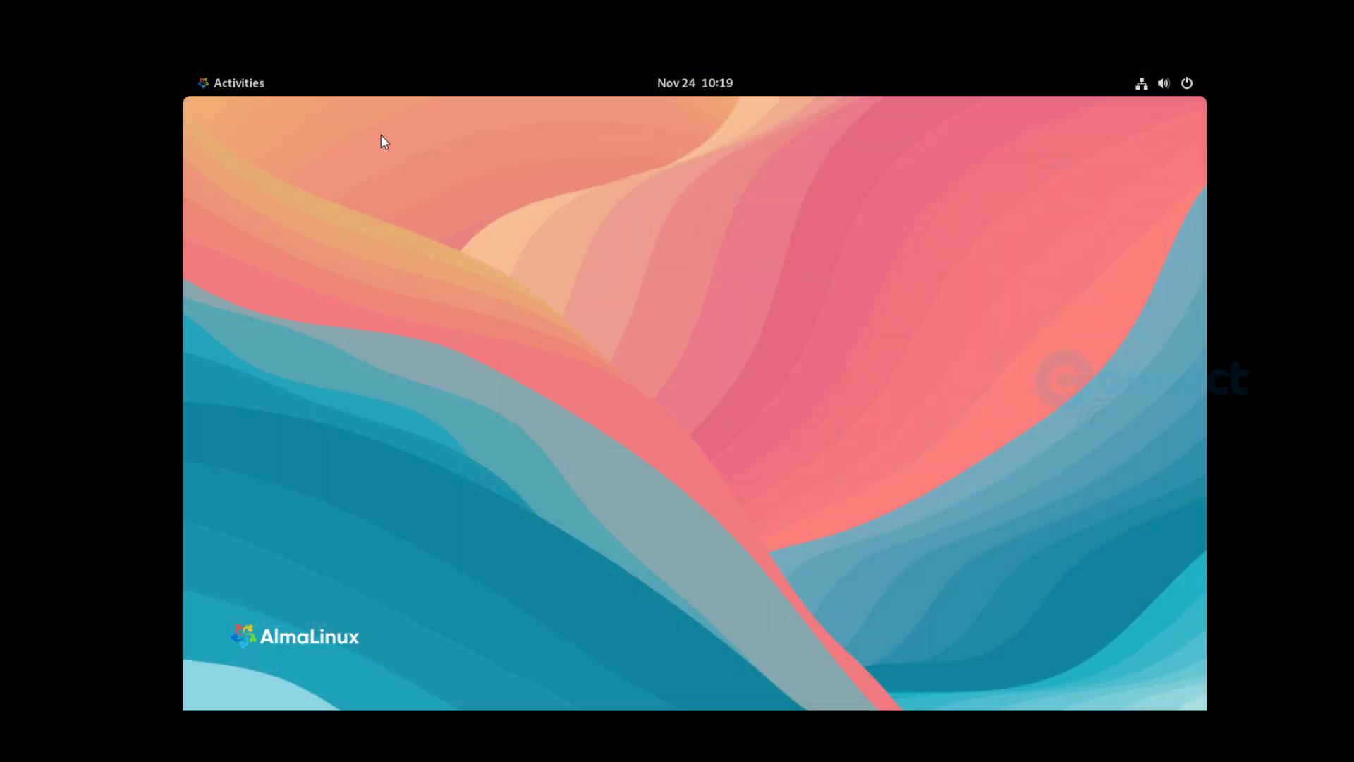
Open the display settings of the AlmaLinux desktop from the installed applications
{"action": "left_click", "coordinate": [257, 82]}
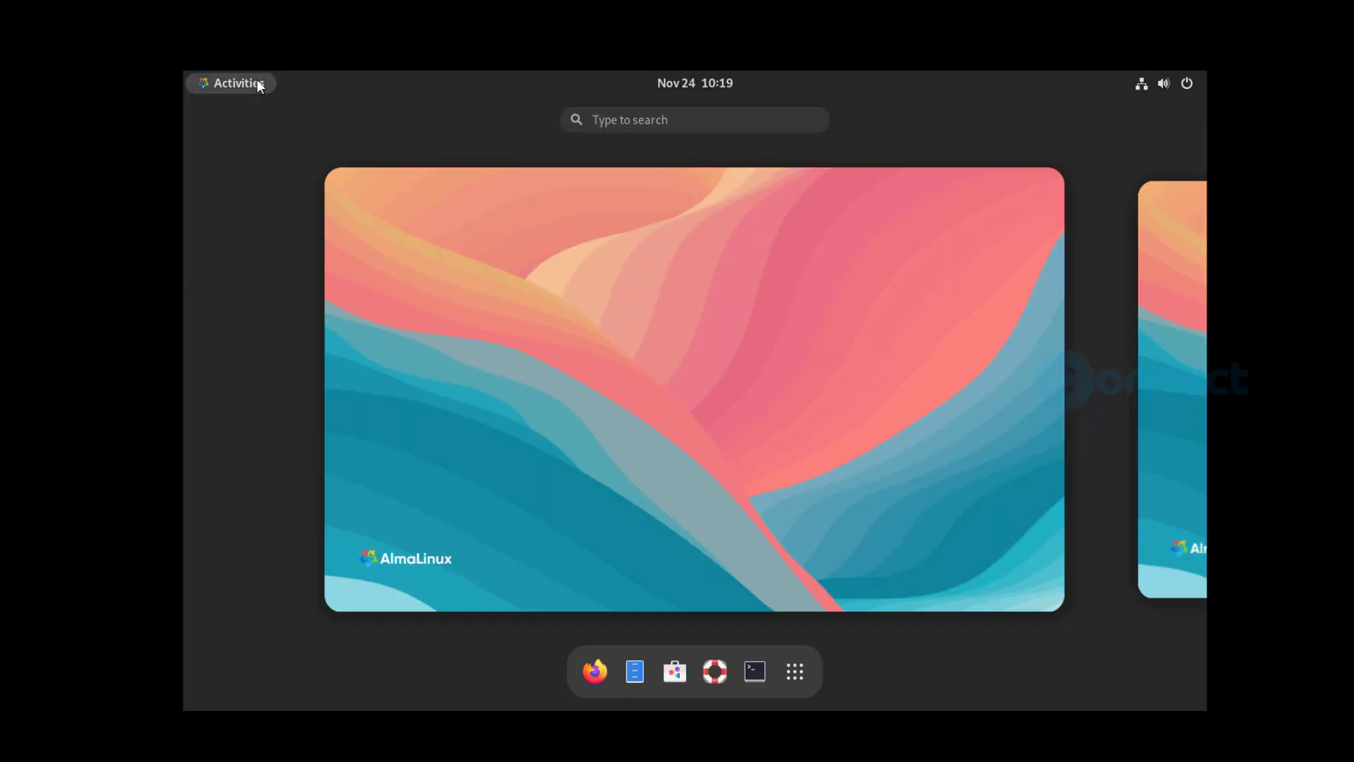
{"action": "left_click", "coordinate": [802, 676]}
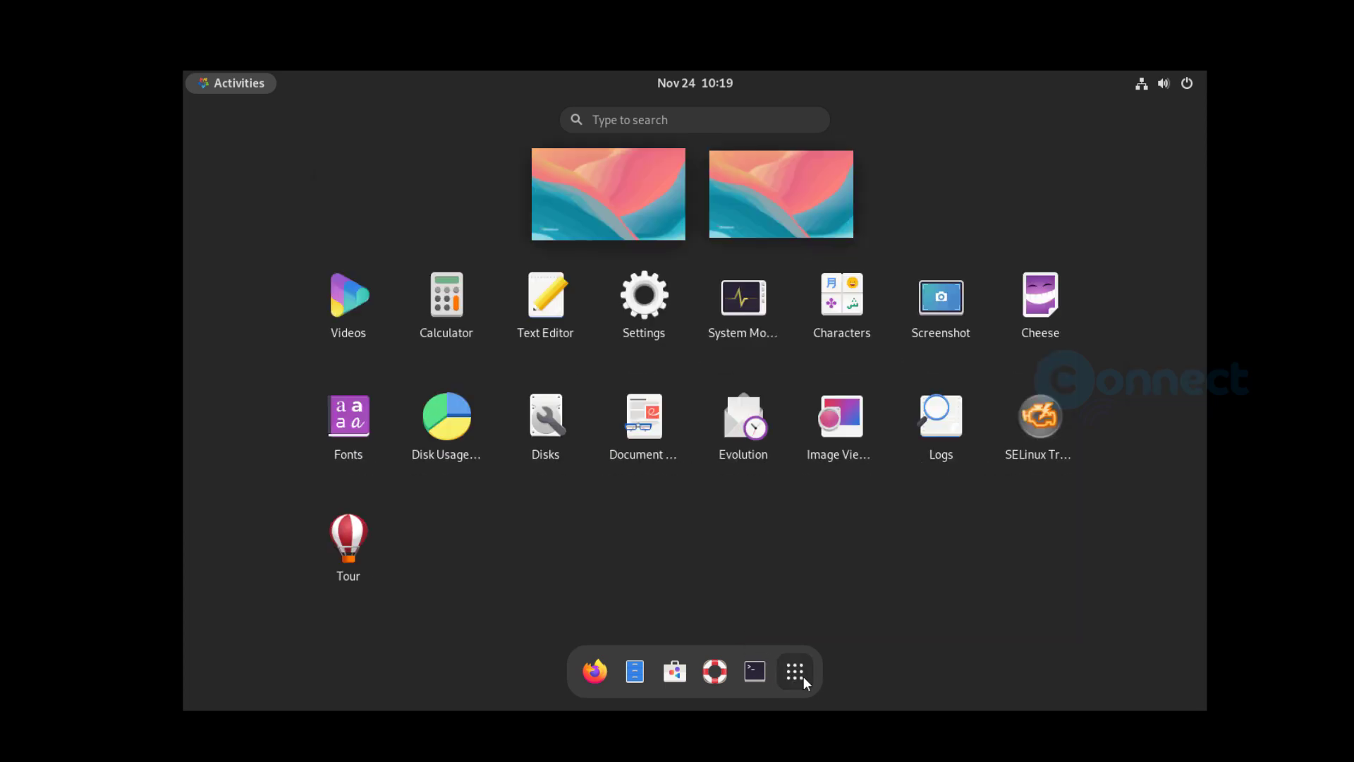
{"action": "left_click", "coordinate": [645, 306]}
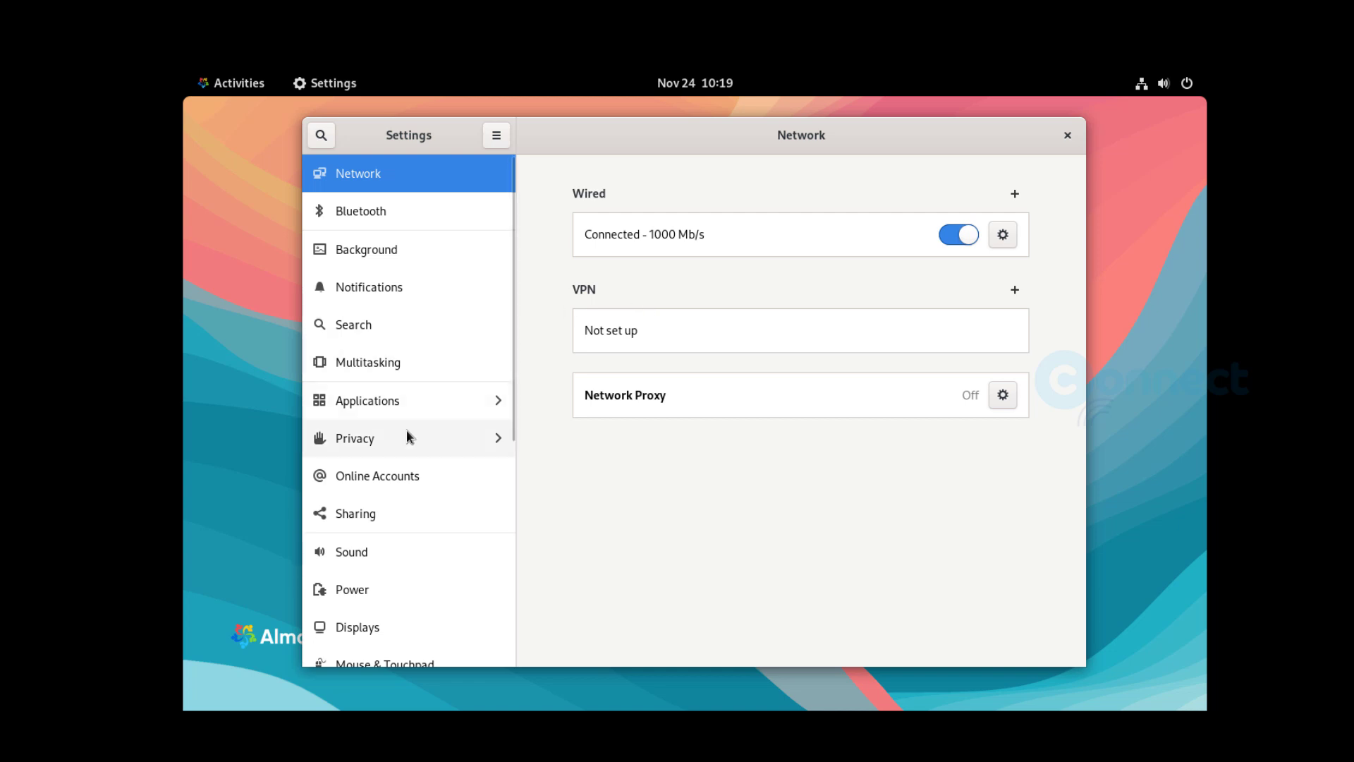
{"action": "scroll", "coordinate": [407, 431], "scroll_direction": "down", "scroll_amount": 5}
{"action": "scroll", "coordinate": [407, 437], "scroll_direction": "down", "scroll_amount": 2}
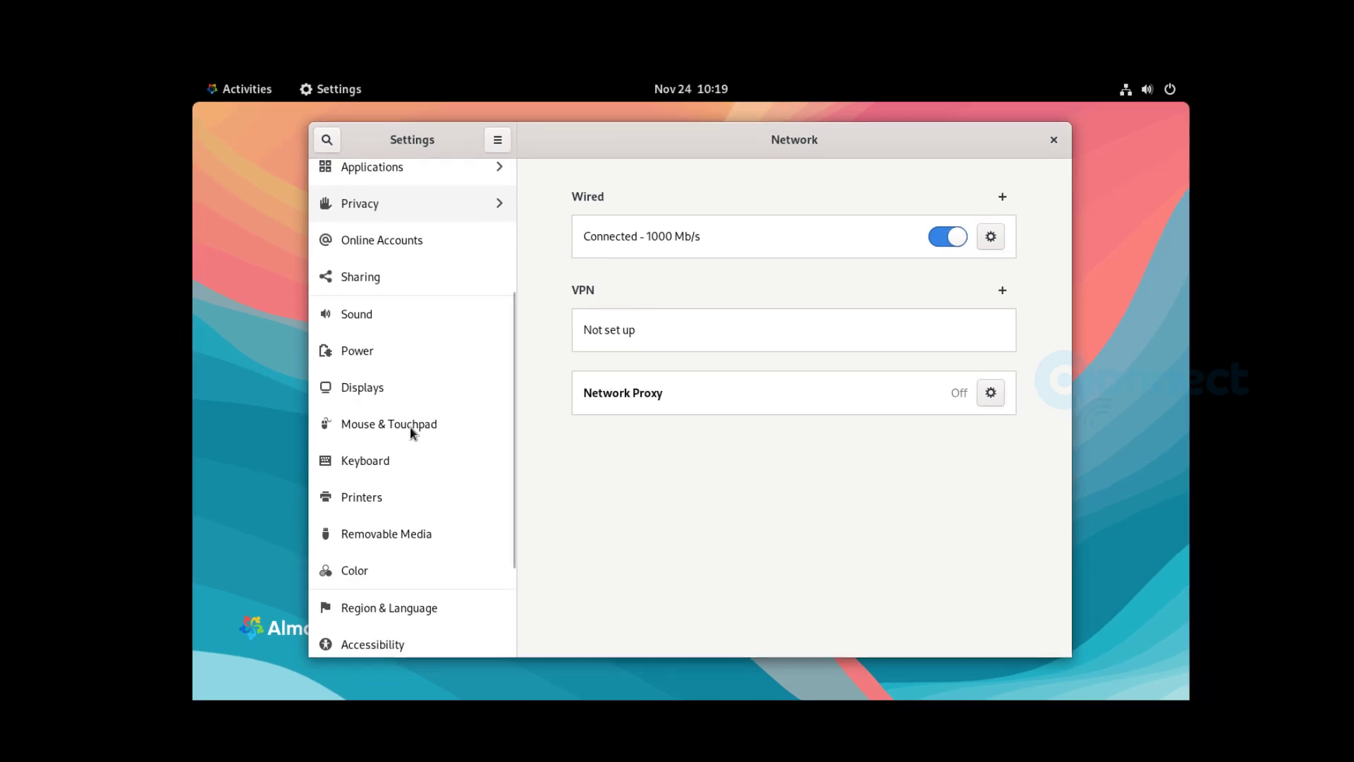
{"action": "left_click", "coordinate": [413, 392]}
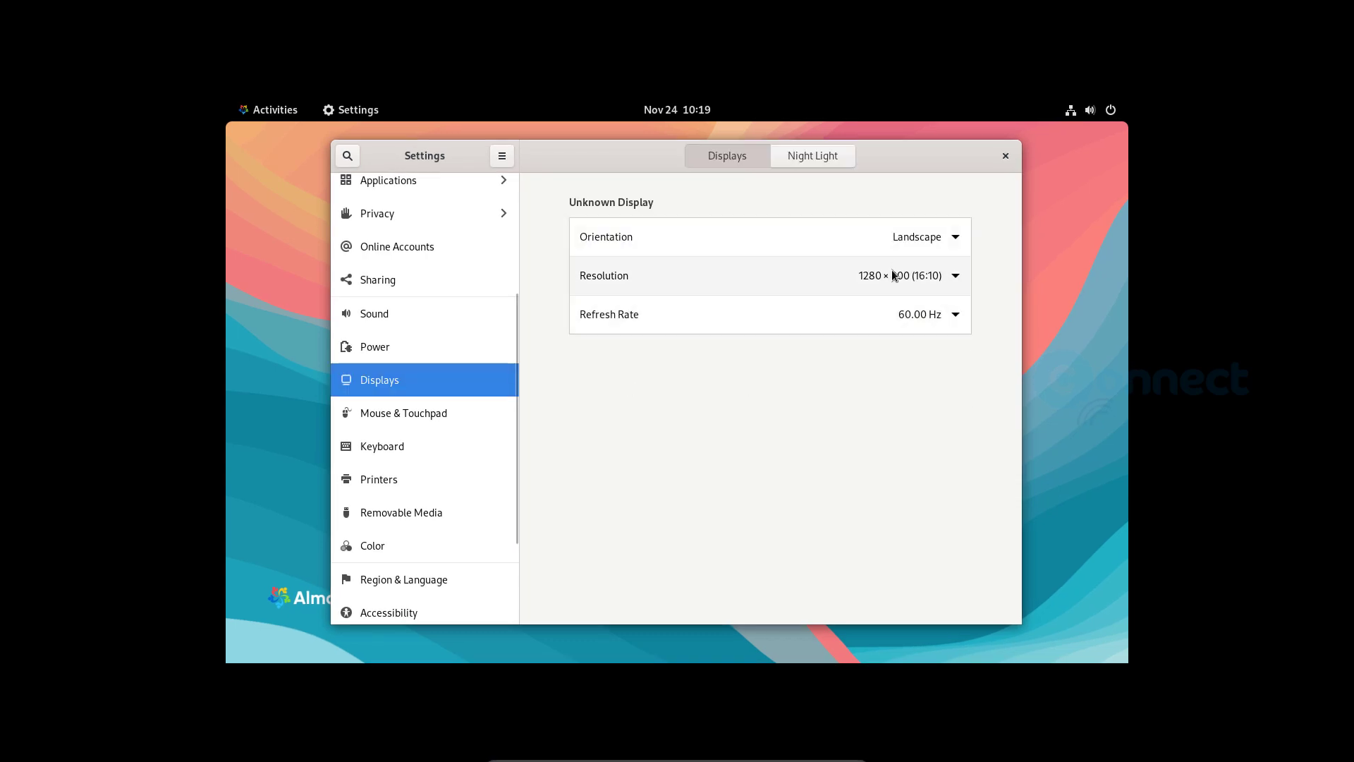
Set the display resolution to 1920 × 1080 (16:9), apply and keep the change, and close the settings
{"action": "left_click", "coordinate": [892, 277]}
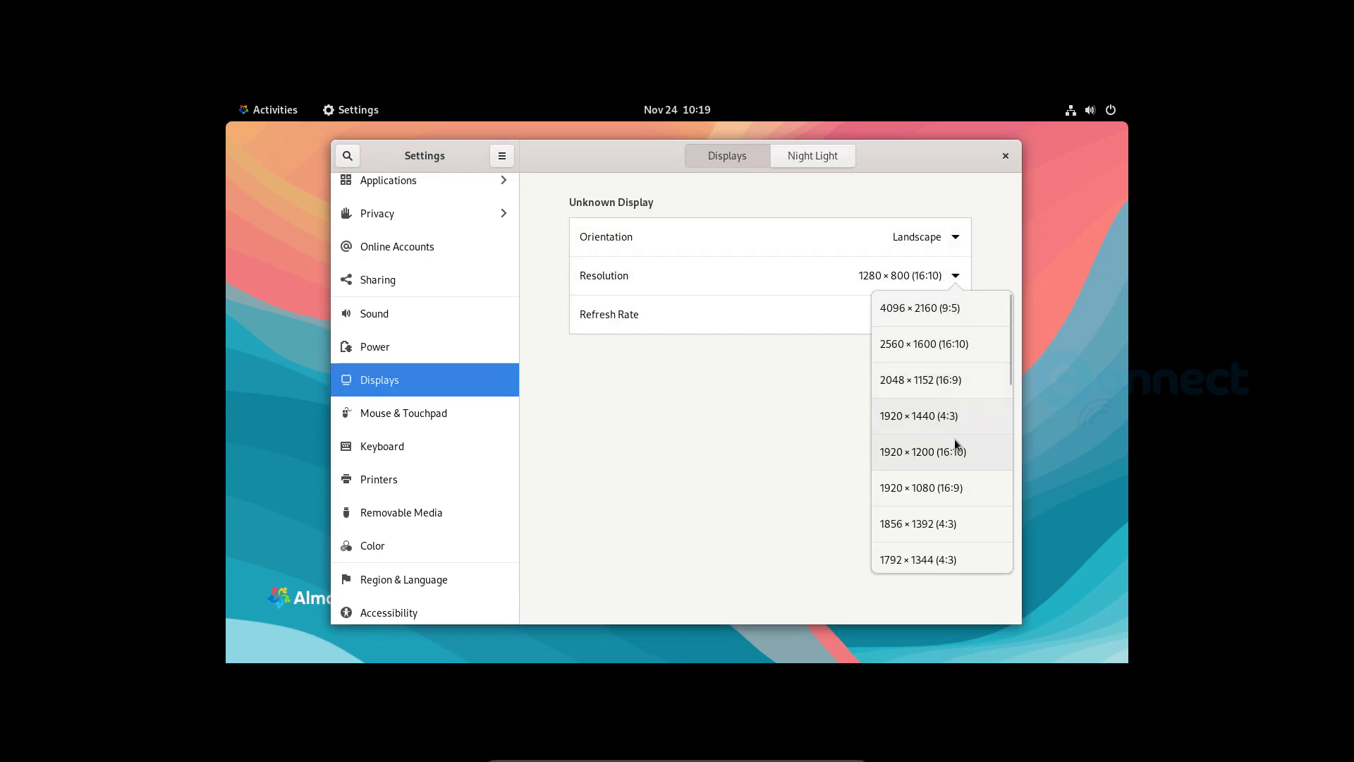
{"action": "left_click", "coordinate": [956, 487]}
{"action": "left_click", "coordinate": [991, 155]}
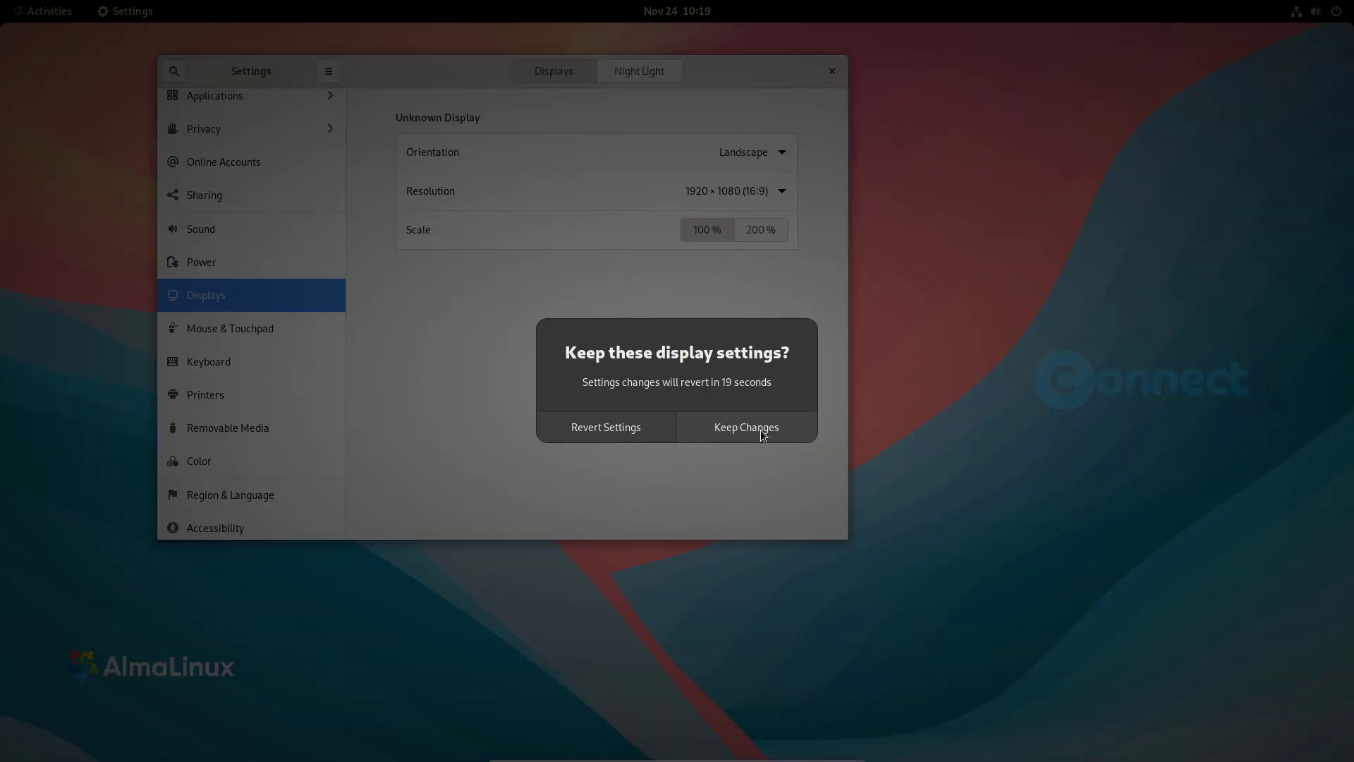
{"action": "left_click", "coordinate": [760, 430]}
{"action": "left_click", "coordinate": [837, 73]}
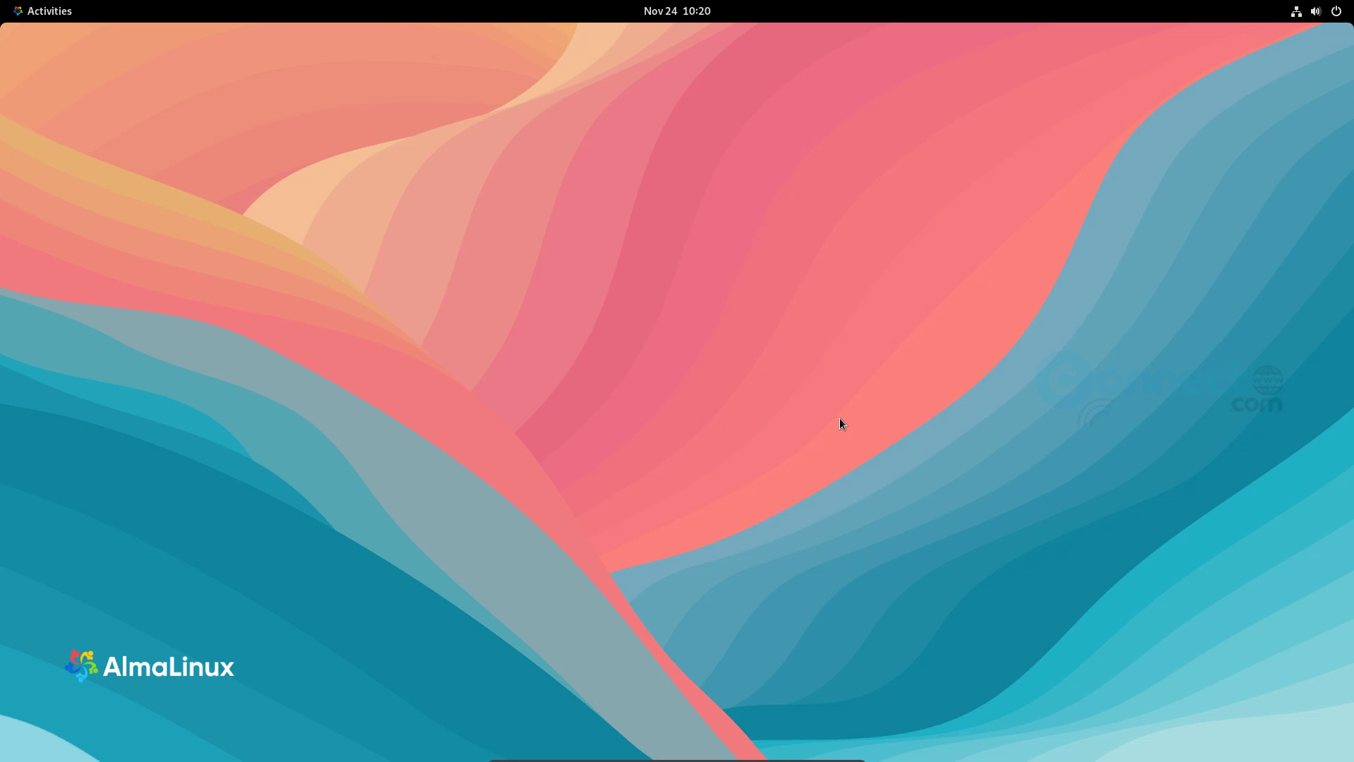
Look at the calendar and notifications, and at the system menu with its volume, network and power options
{"action": "left_click", "coordinate": [677, 10]}
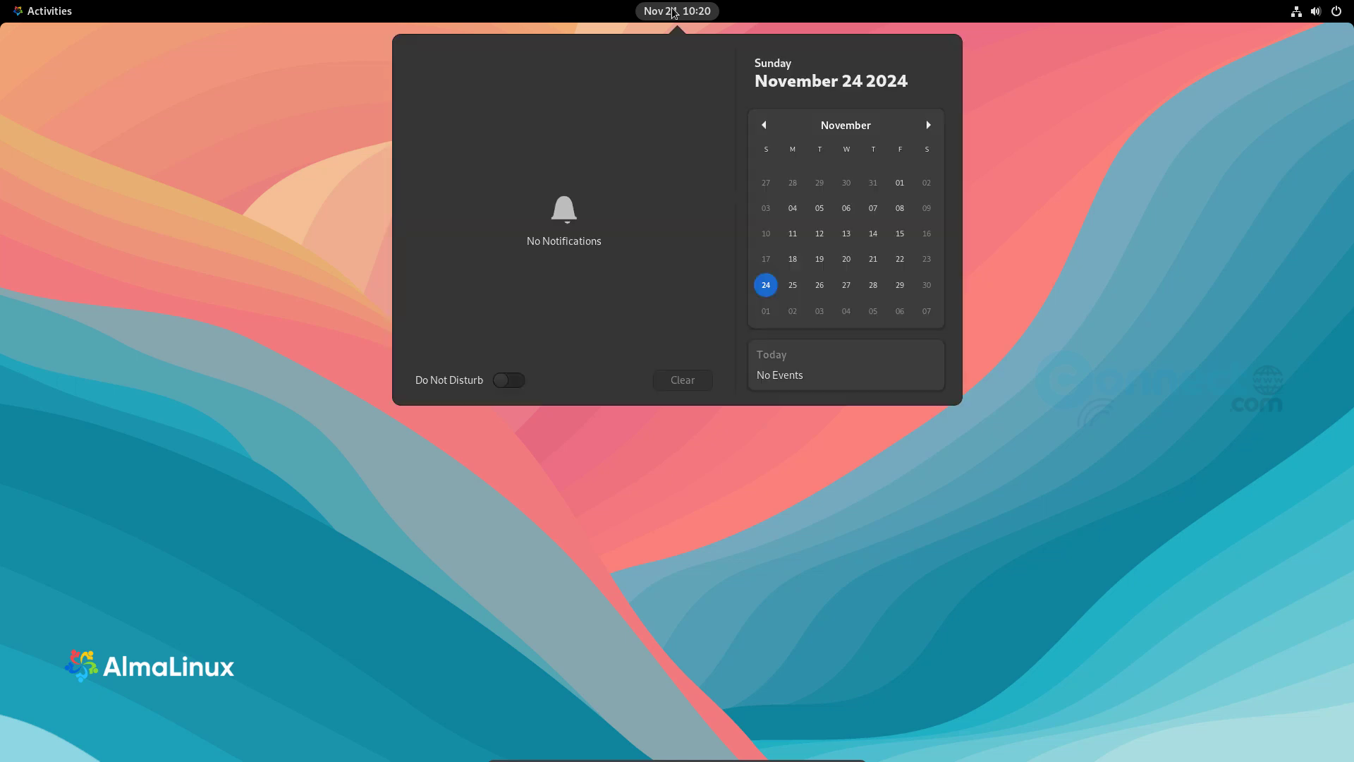
{"action": "left_click", "coordinate": [1175, 109]}
{"action": "left_click", "coordinate": [1335, 11]}
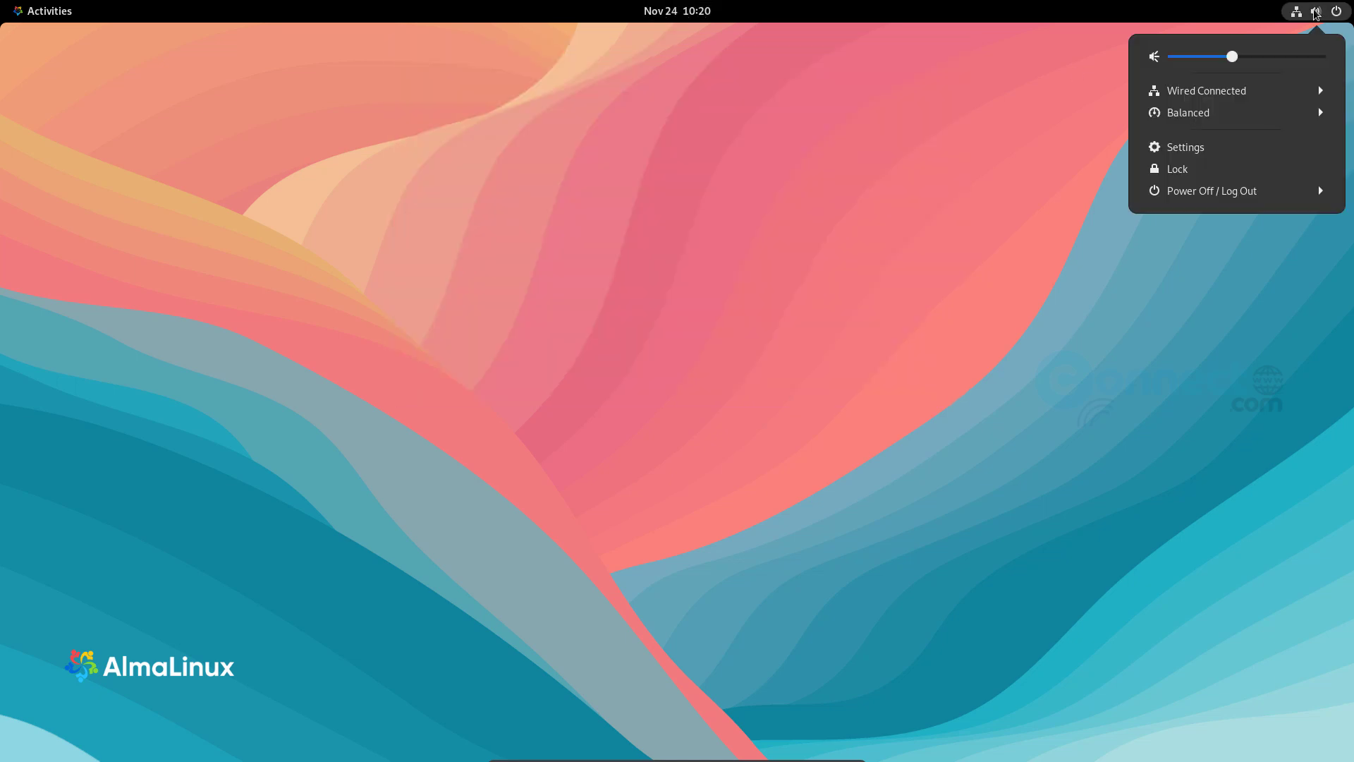
{"action": "left_click", "coordinate": [1230, 247]}
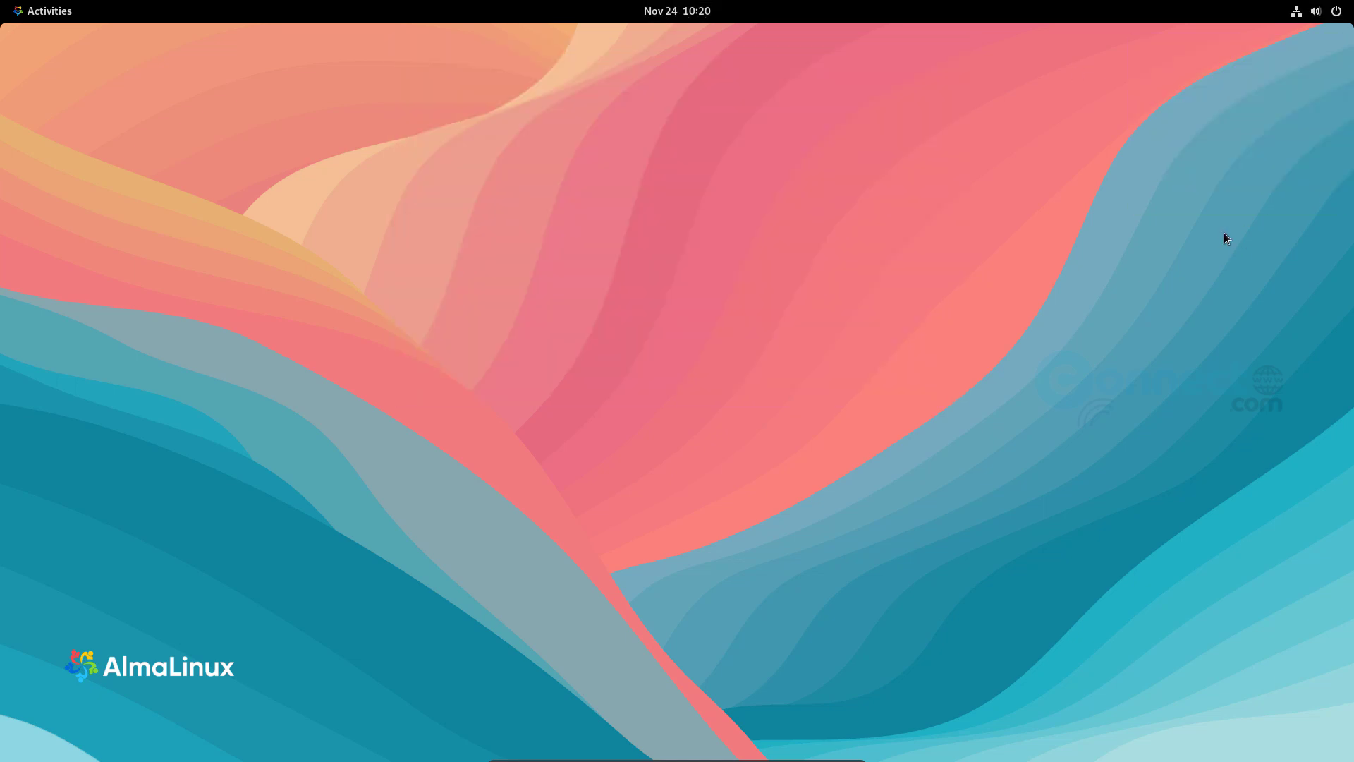
View the folders in the Home directory in the Files application and close it
{"action": "left_click", "coordinate": [64, 11]}
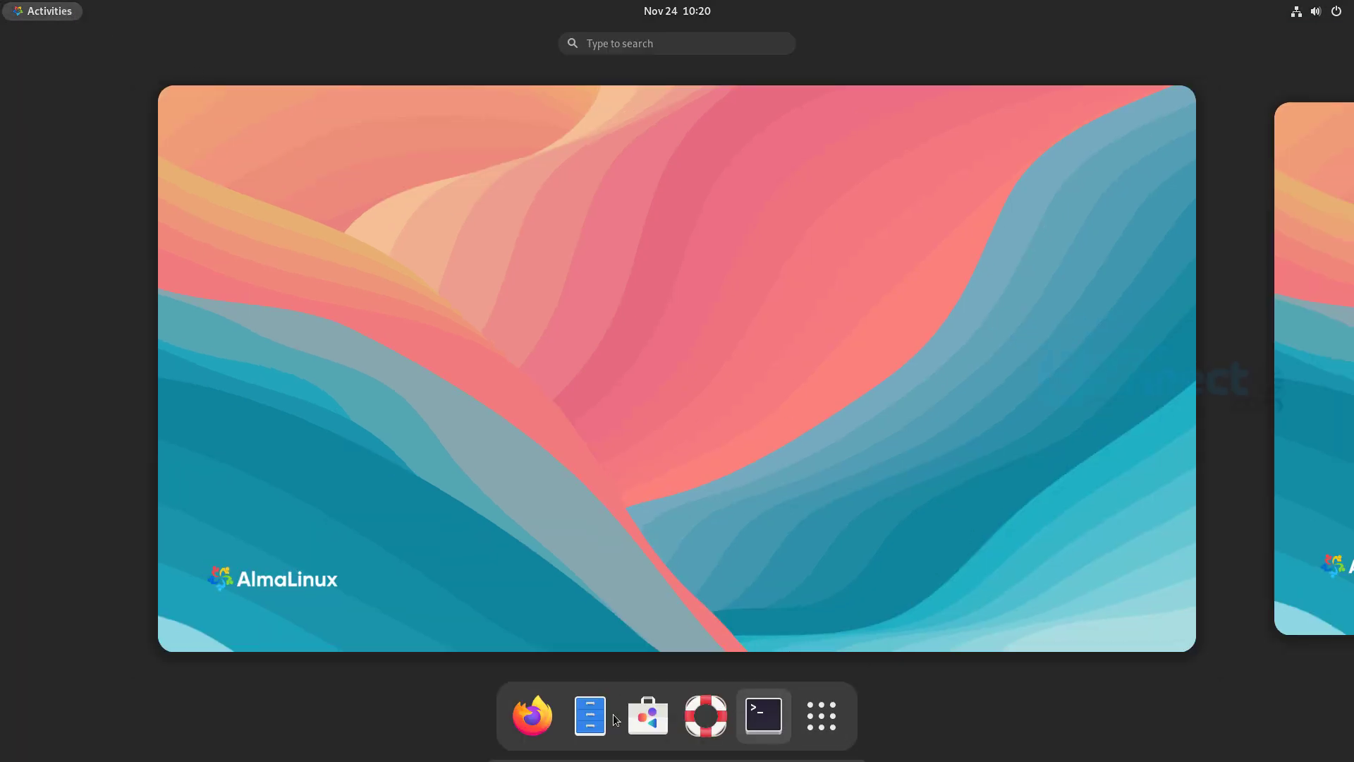
{"action": "left_click", "coordinate": [590, 716]}
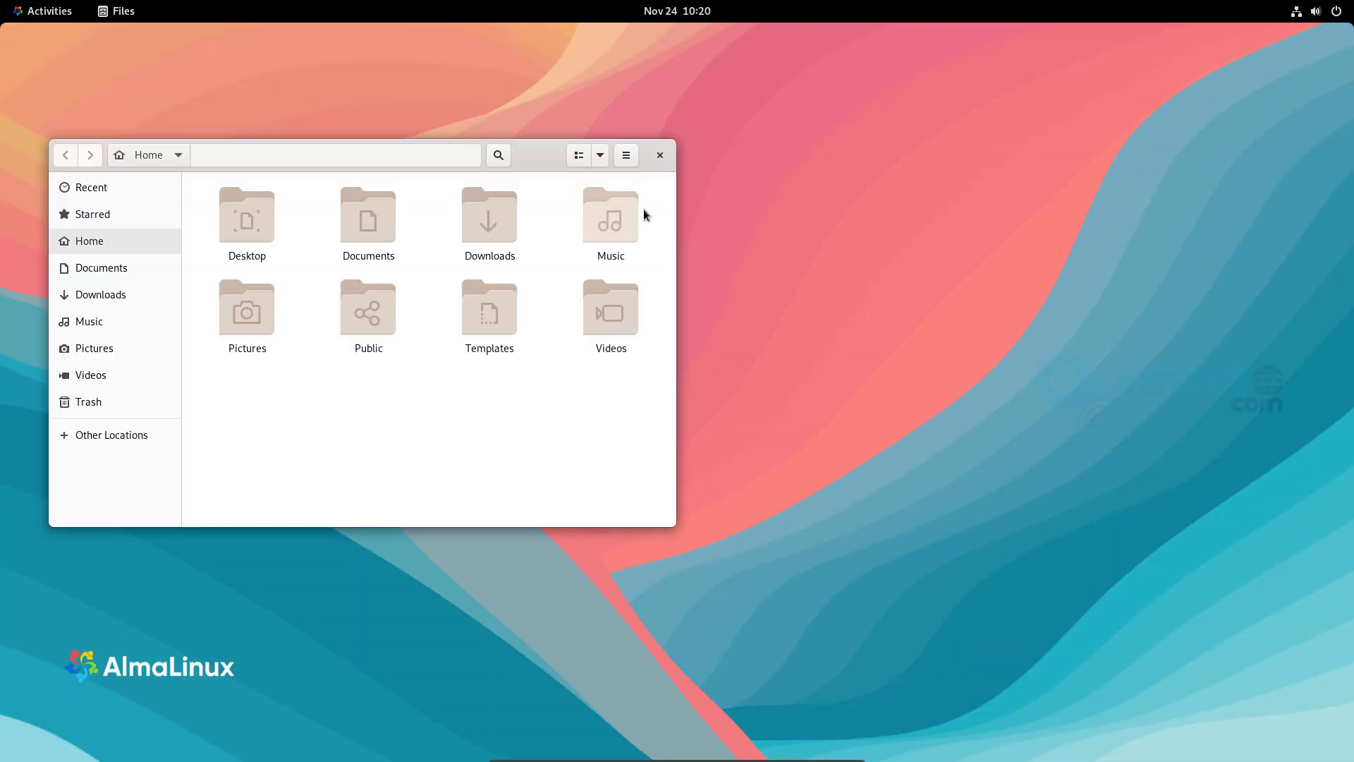
{"action": "left_click", "coordinate": [660, 154]}
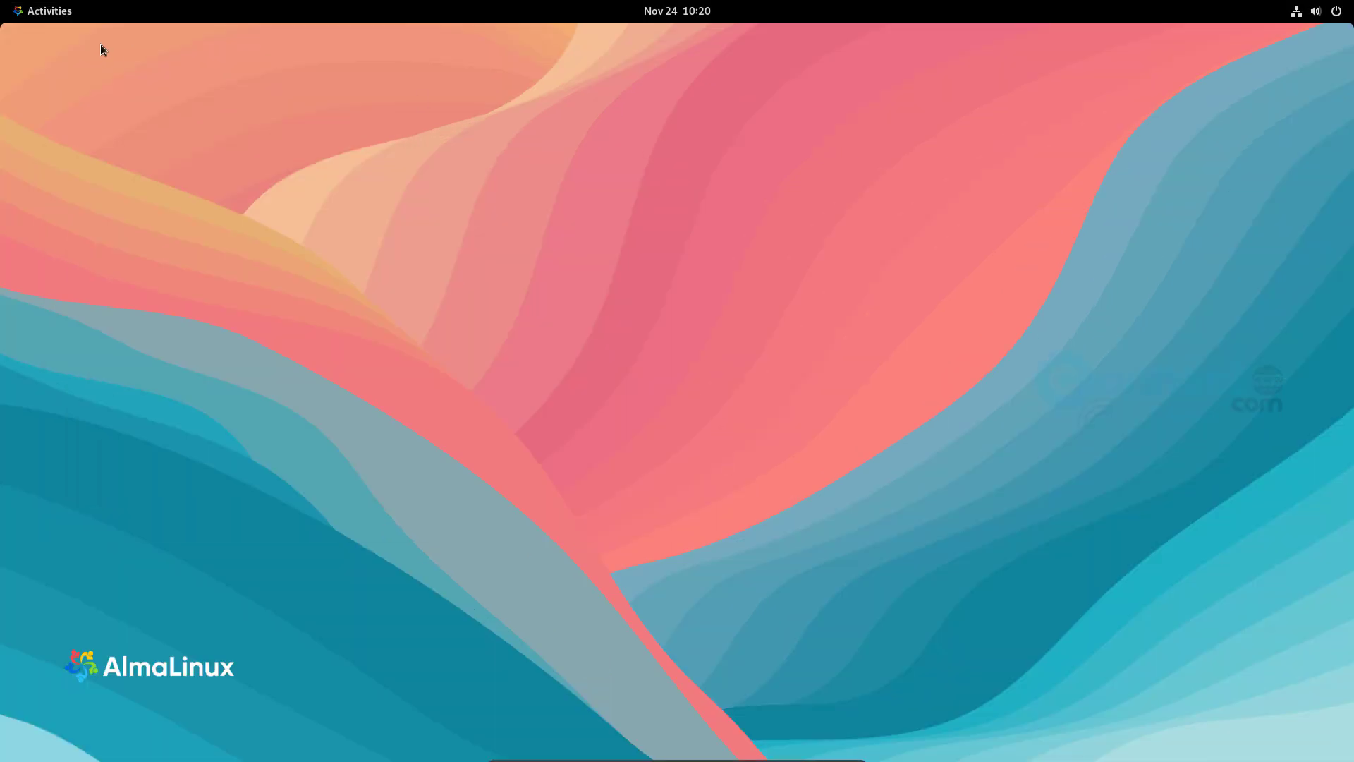
Examine the running processes and the CPU, memory and network usage in System Monitor, and close it
{"action": "left_click", "coordinate": [46, 10]}
{"action": "left_click", "coordinate": [825, 718]}
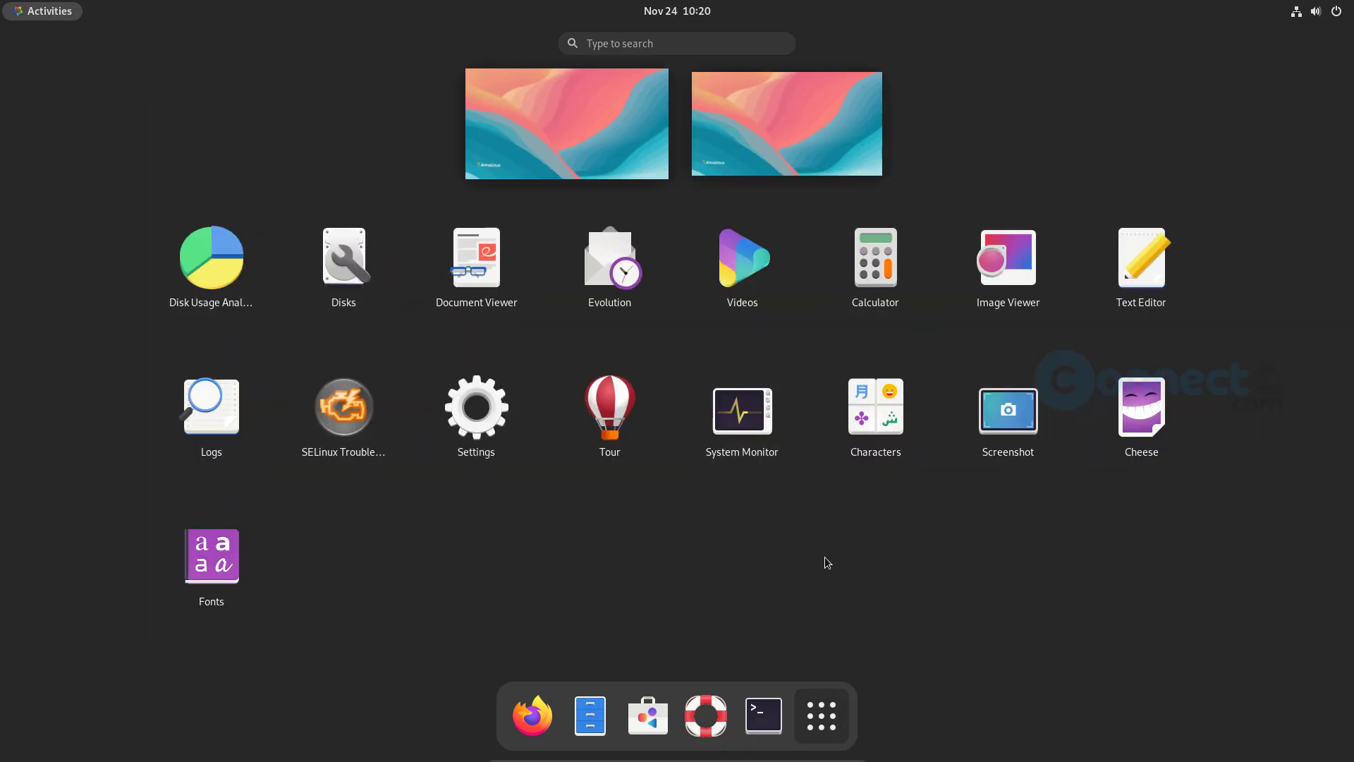
{"action": "left_click", "coordinate": [748, 430]}
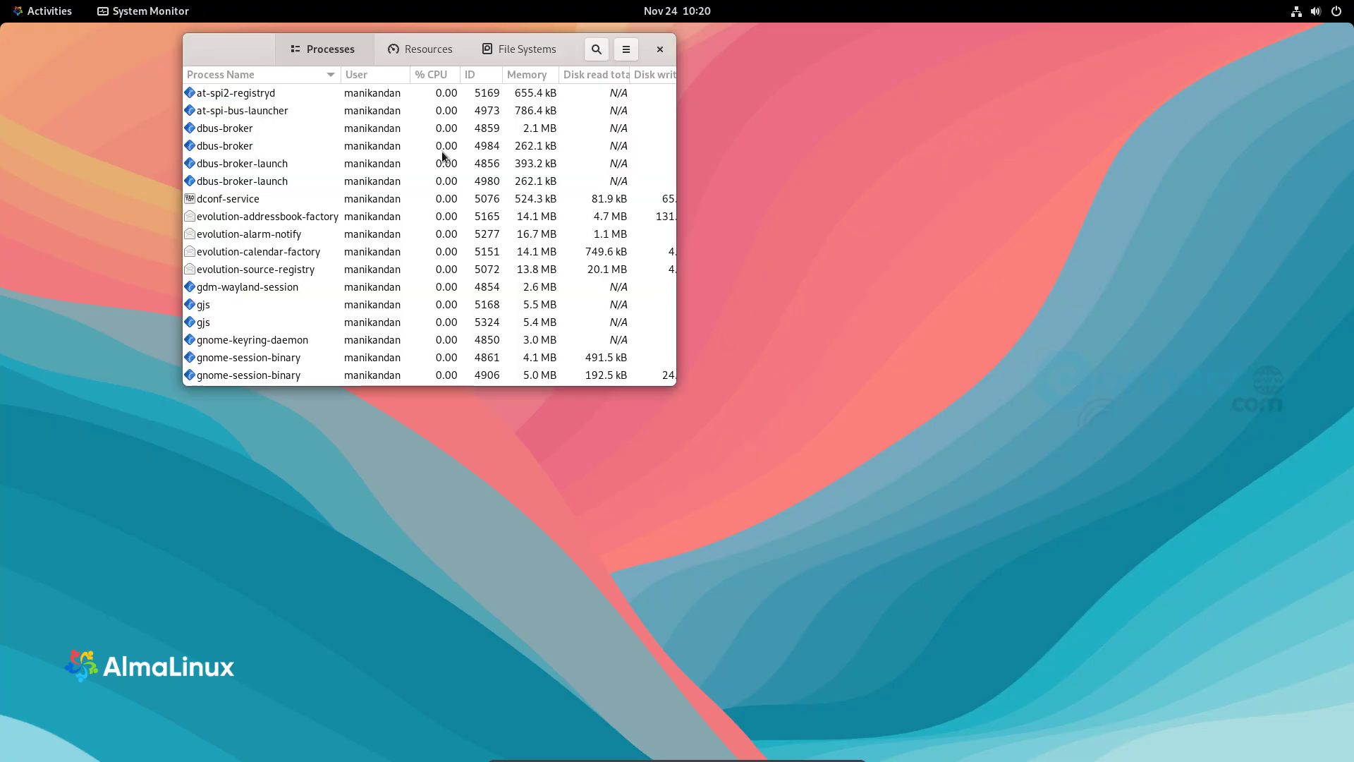
{"action": "left_click", "coordinate": [447, 51]}
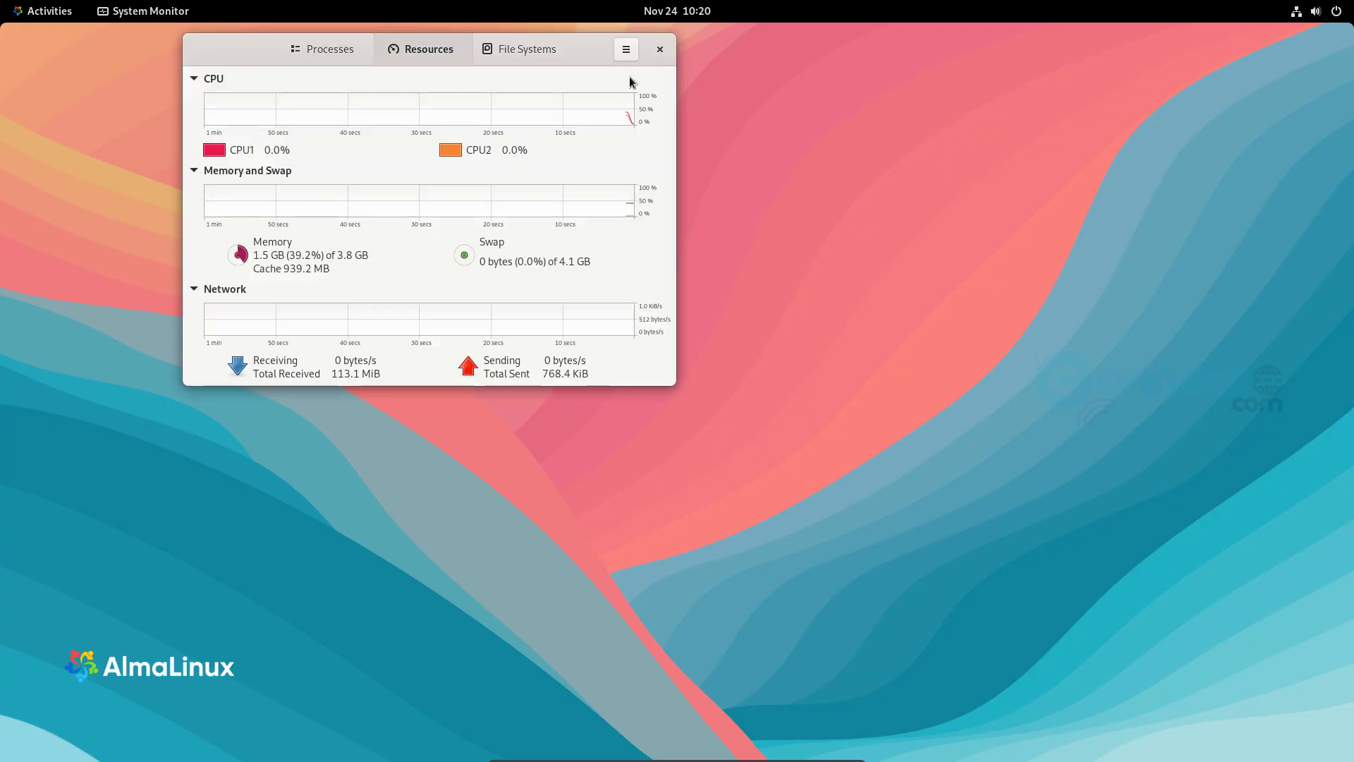
{"action": "left_click", "coordinate": [659, 51]}
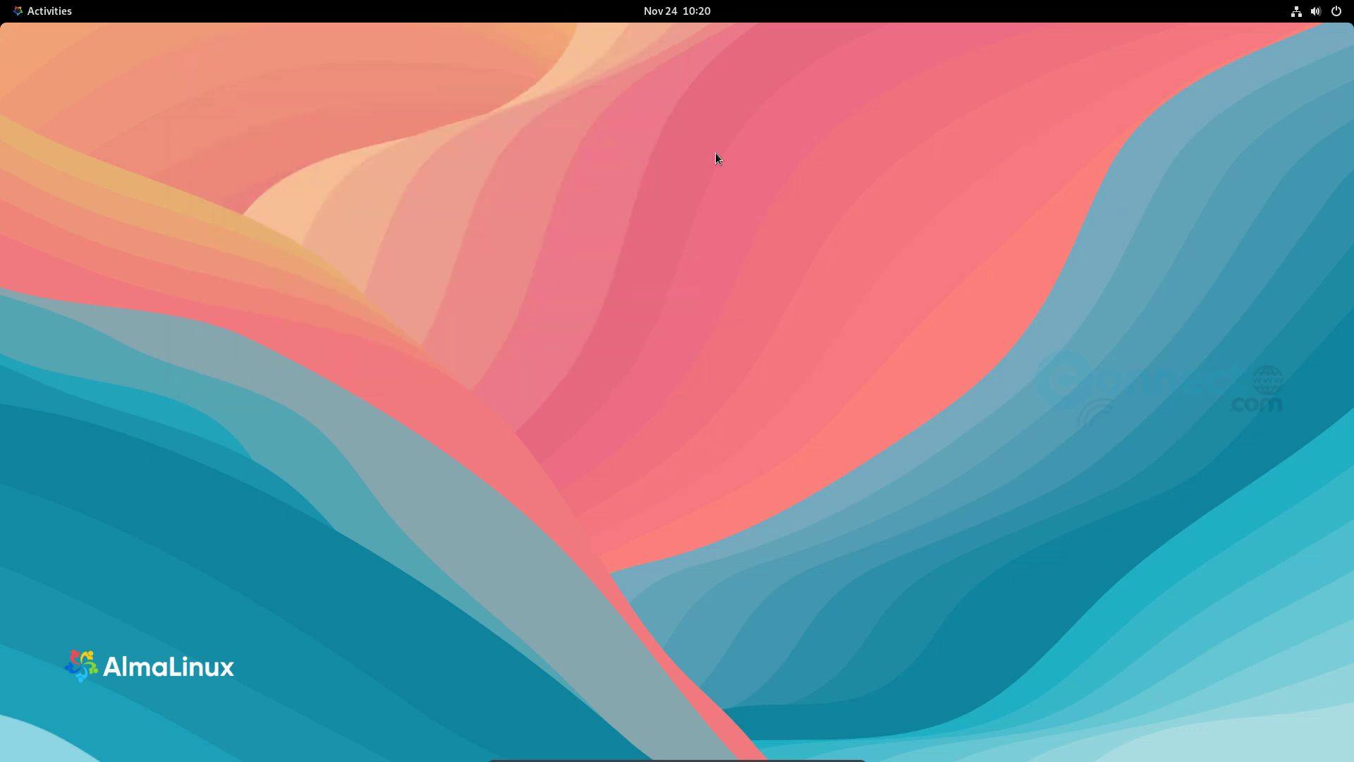
Power off the AlmaLinux system with the installation of pending software updates deselected
{"action": "left_click", "coordinate": [1335, 12]}
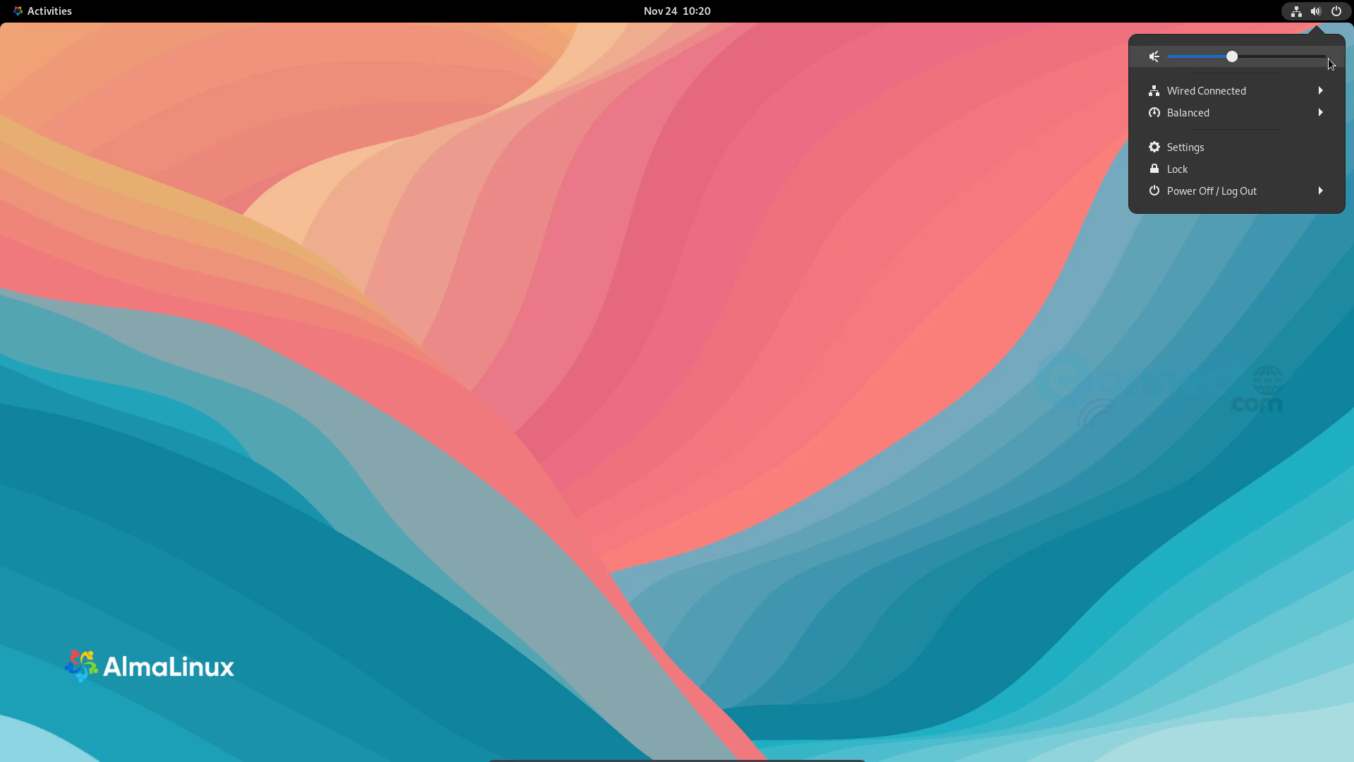
{"action": "left_click", "coordinate": [1226, 196]}
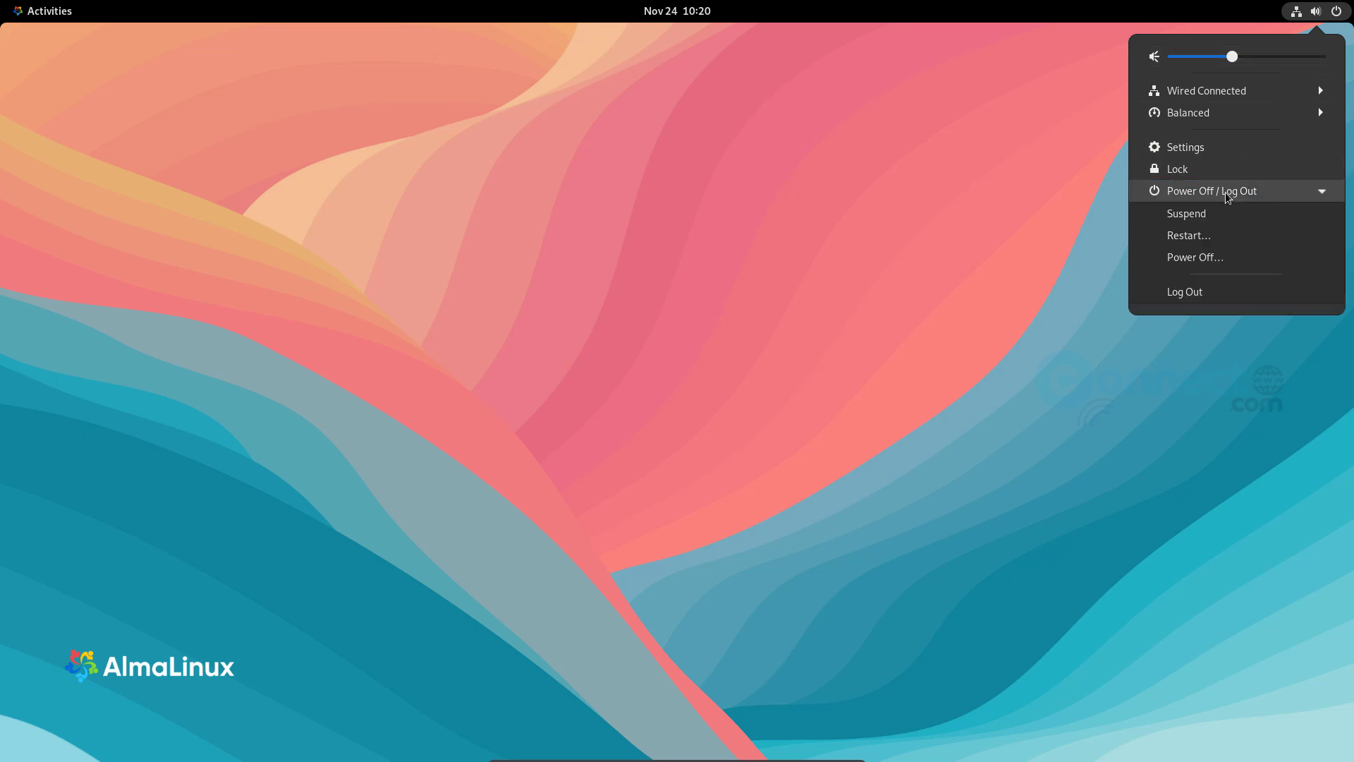
{"action": "left_click", "coordinate": [1218, 258]}
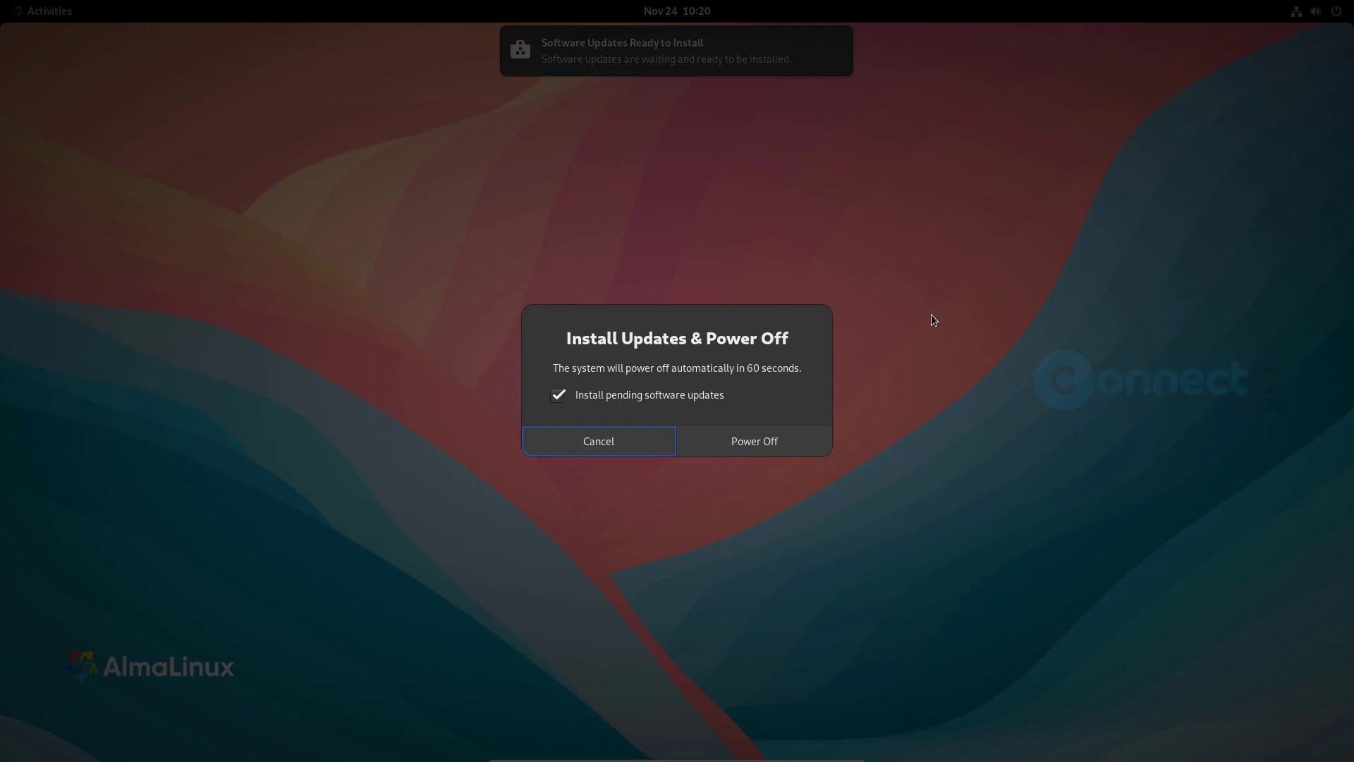
{"action": "left_click", "coordinate": [559, 395]}
{"action": "left_click", "coordinate": [758, 444]}
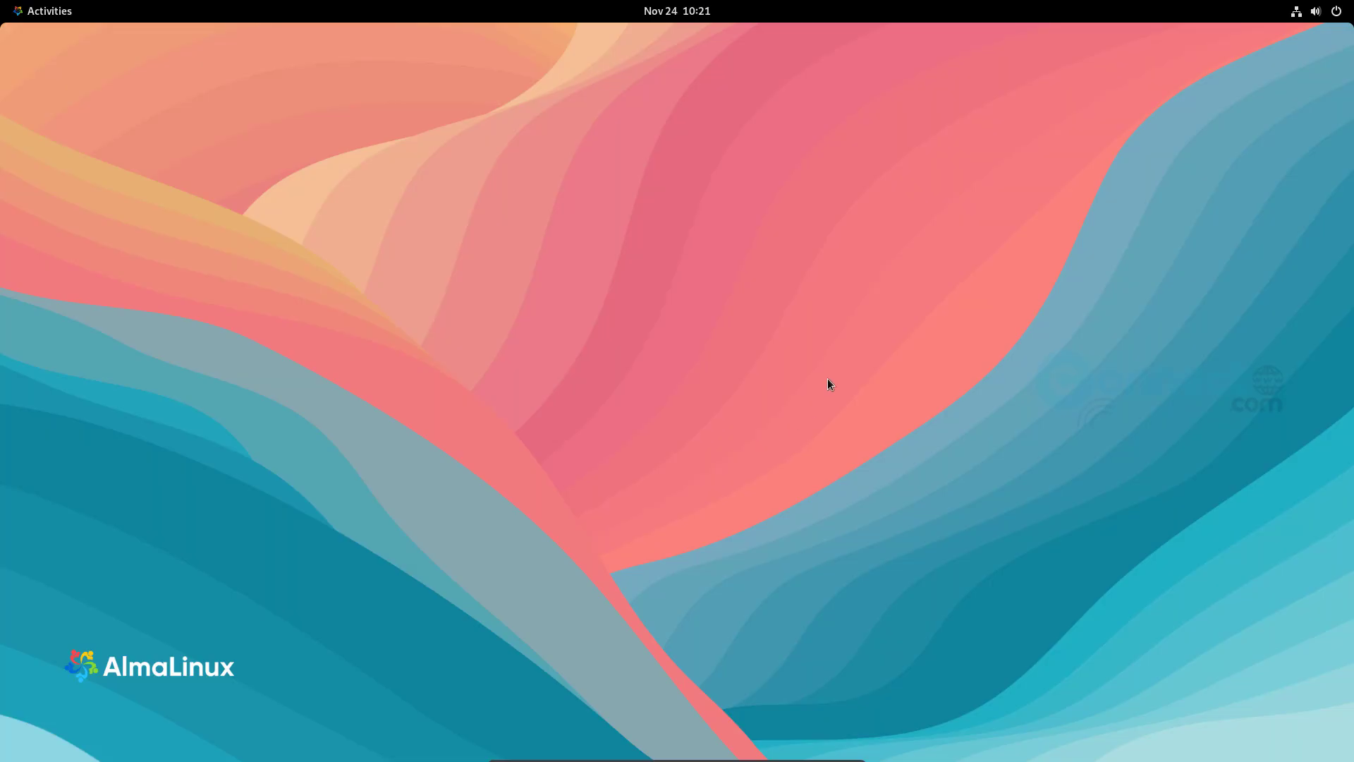